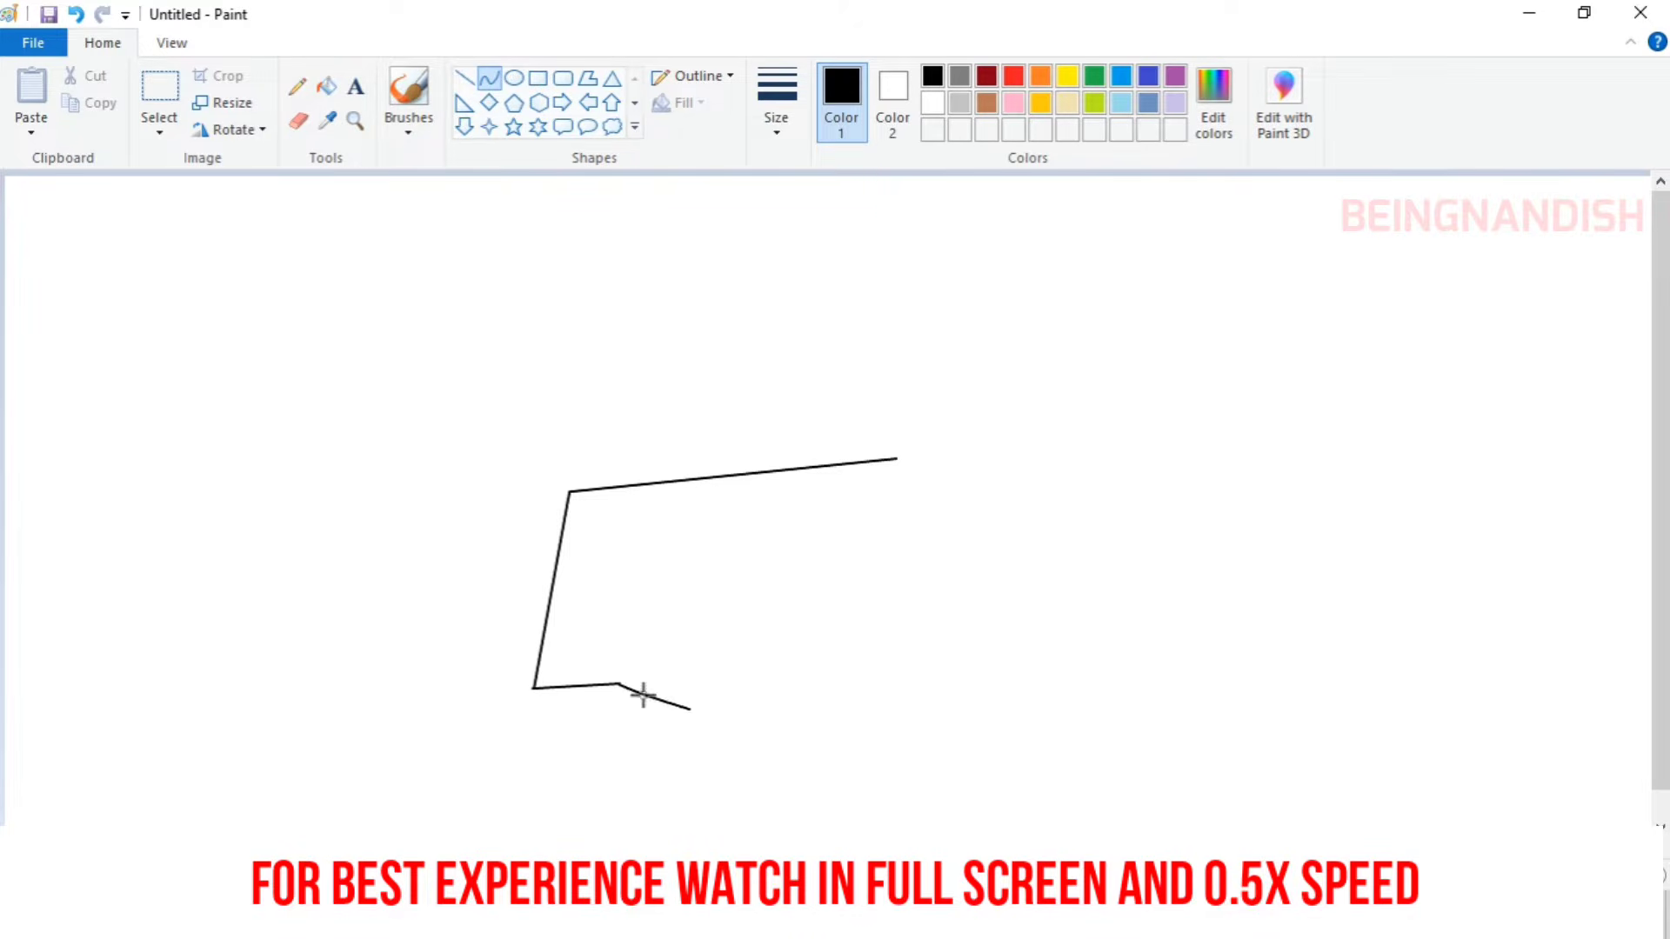
Bend the fist outline's lower edge into a shallow curve and round off the right end of its top edge.
{"action": "double_click", "coordinate": [643, 693]}
{"action": "left_click_drag", "start_coordinate": [927, 693], "coordinate": [925, 692]}
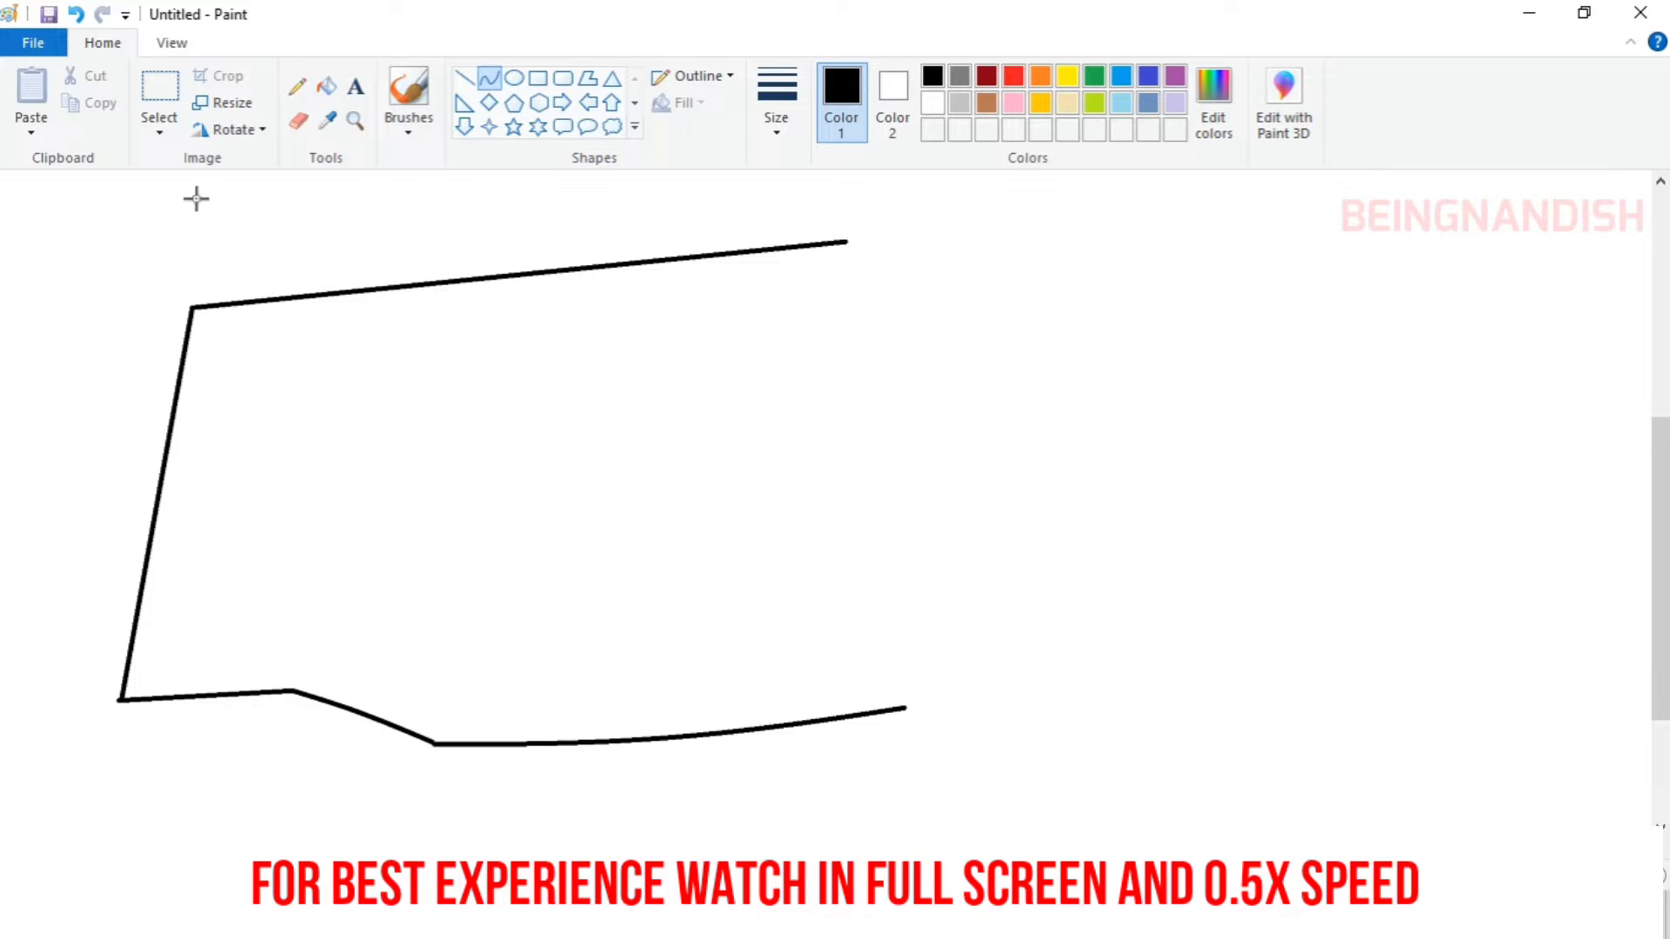
{"action": "left_click", "coordinate": [160, 100]}
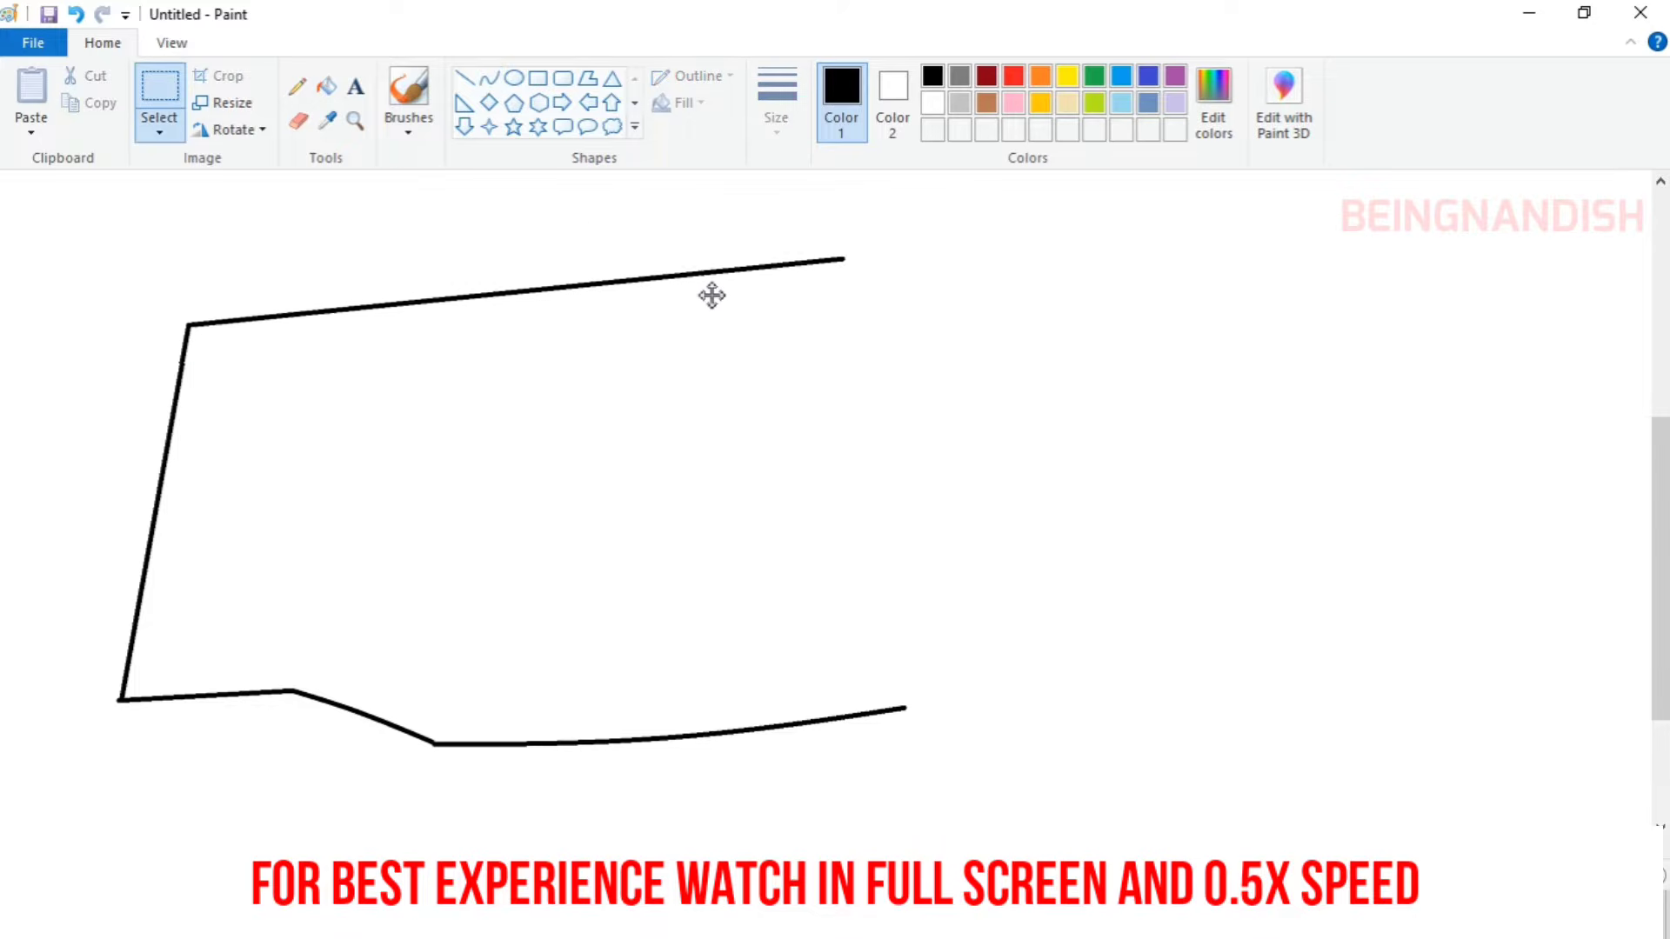
{"action": "left_click_drag", "start_coordinate": [822, 261], "coordinate": [870, 265]}
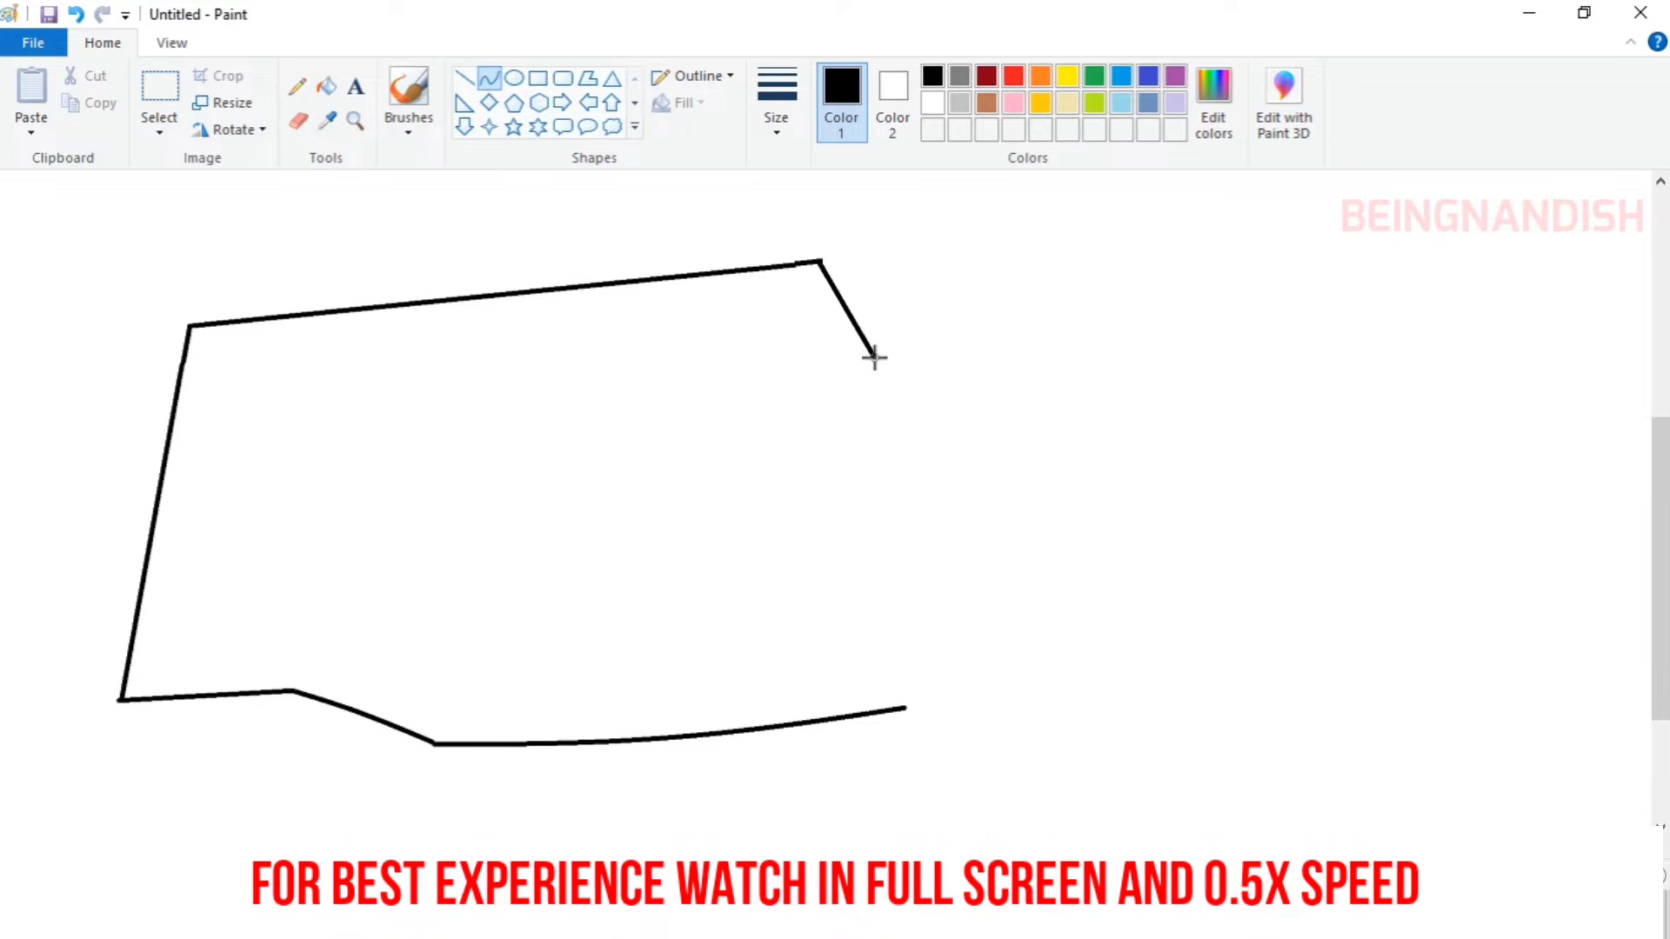
{"action": "left_click_drag", "start_coordinate": [874, 357], "coordinate": [855, 255]}
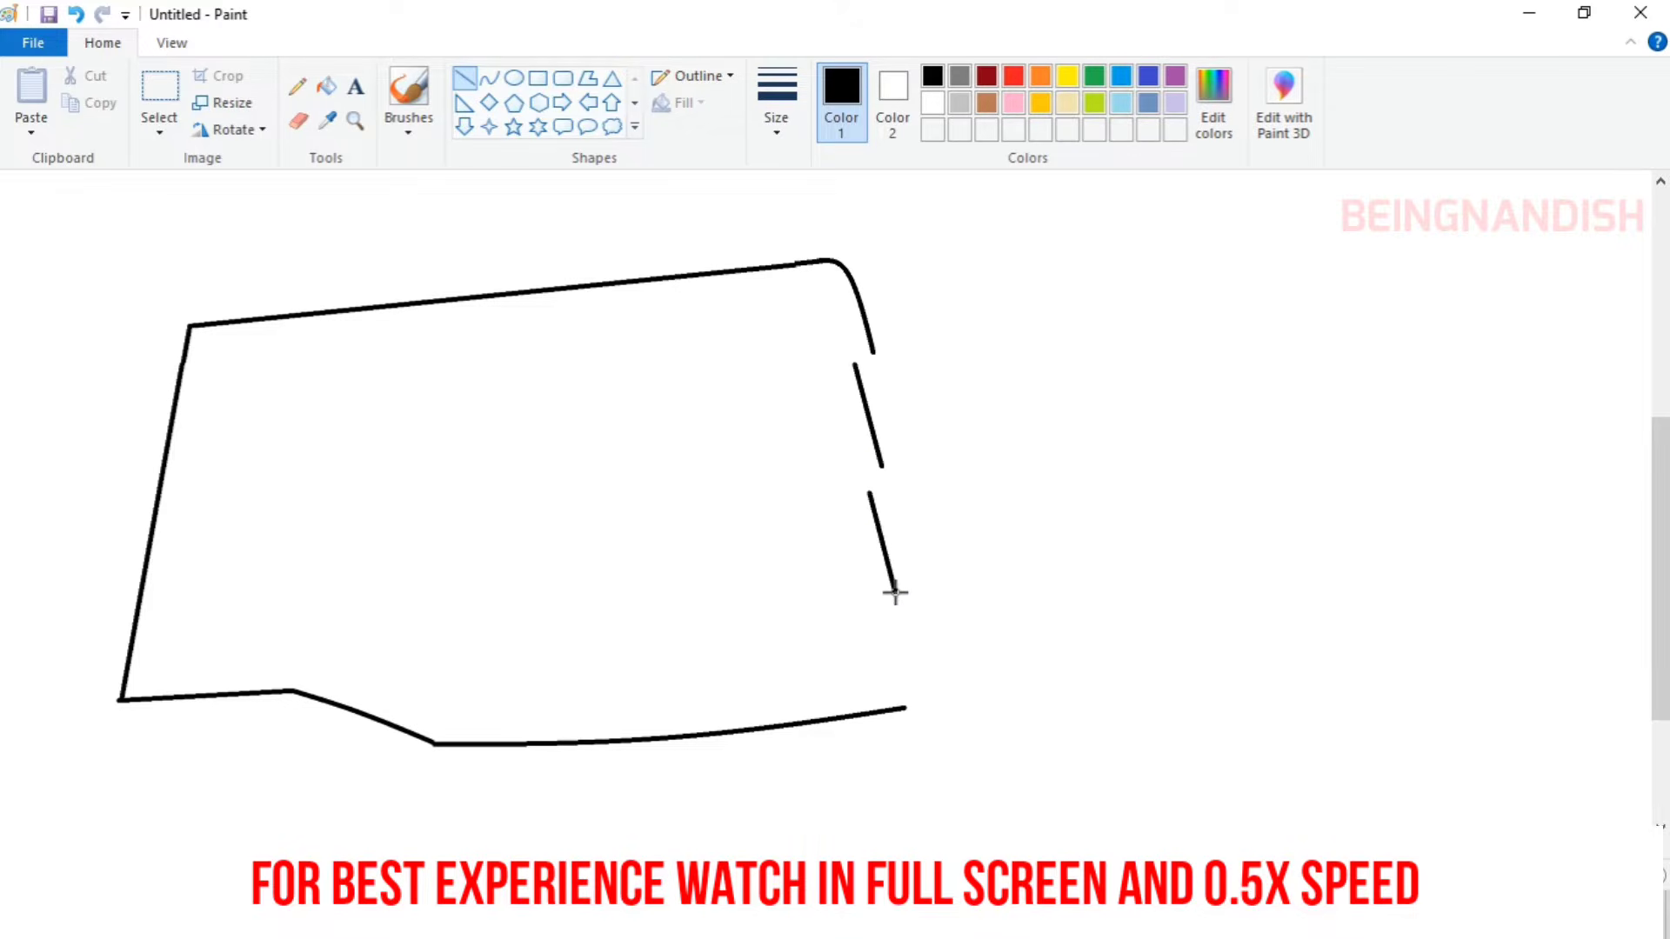
Connect the rounded corner of the fist outline to the next finger segment with a small rounded curve.
{"action": "left_click", "coordinate": [171, 43]}
{"action": "left_click", "coordinate": [34, 97]}
{"action": "left_click", "coordinate": [103, 43]}
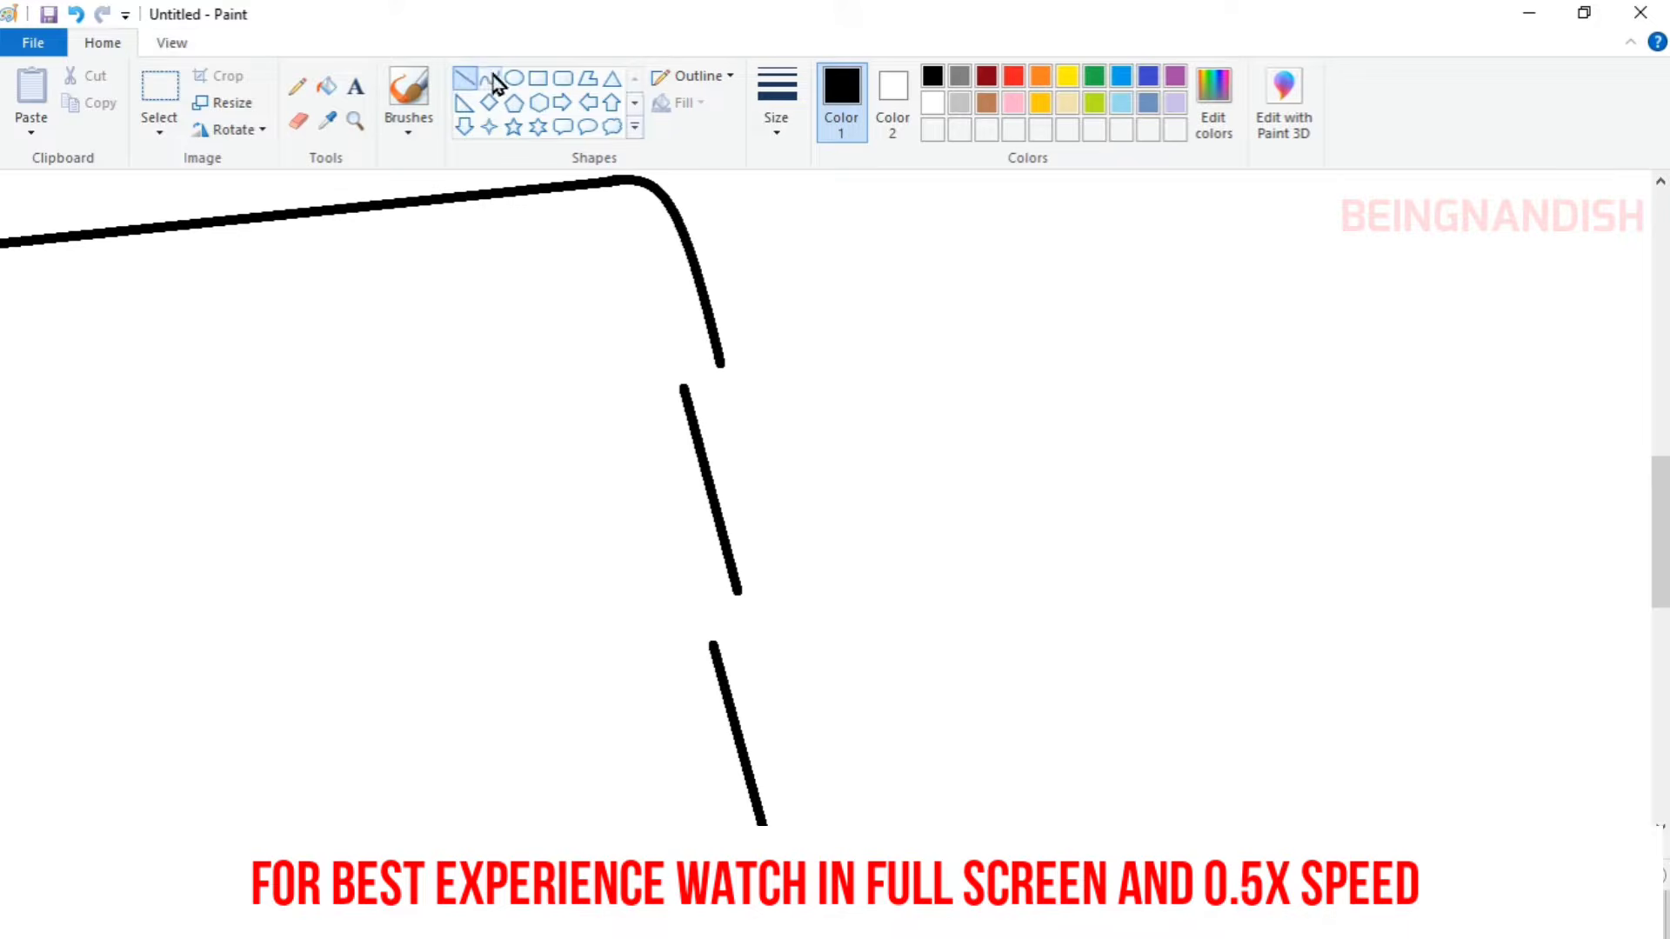
{"action": "left_click", "coordinate": [490, 79]}
{"action": "left_click", "coordinate": [299, 121]}
{"action": "left_click", "coordinate": [720, 366]}
{"action": "left_click", "coordinate": [490, 79]}
{"action": "left_click_drag", "start_coordinate": [683, 390], "coordinate": [716, 350]}
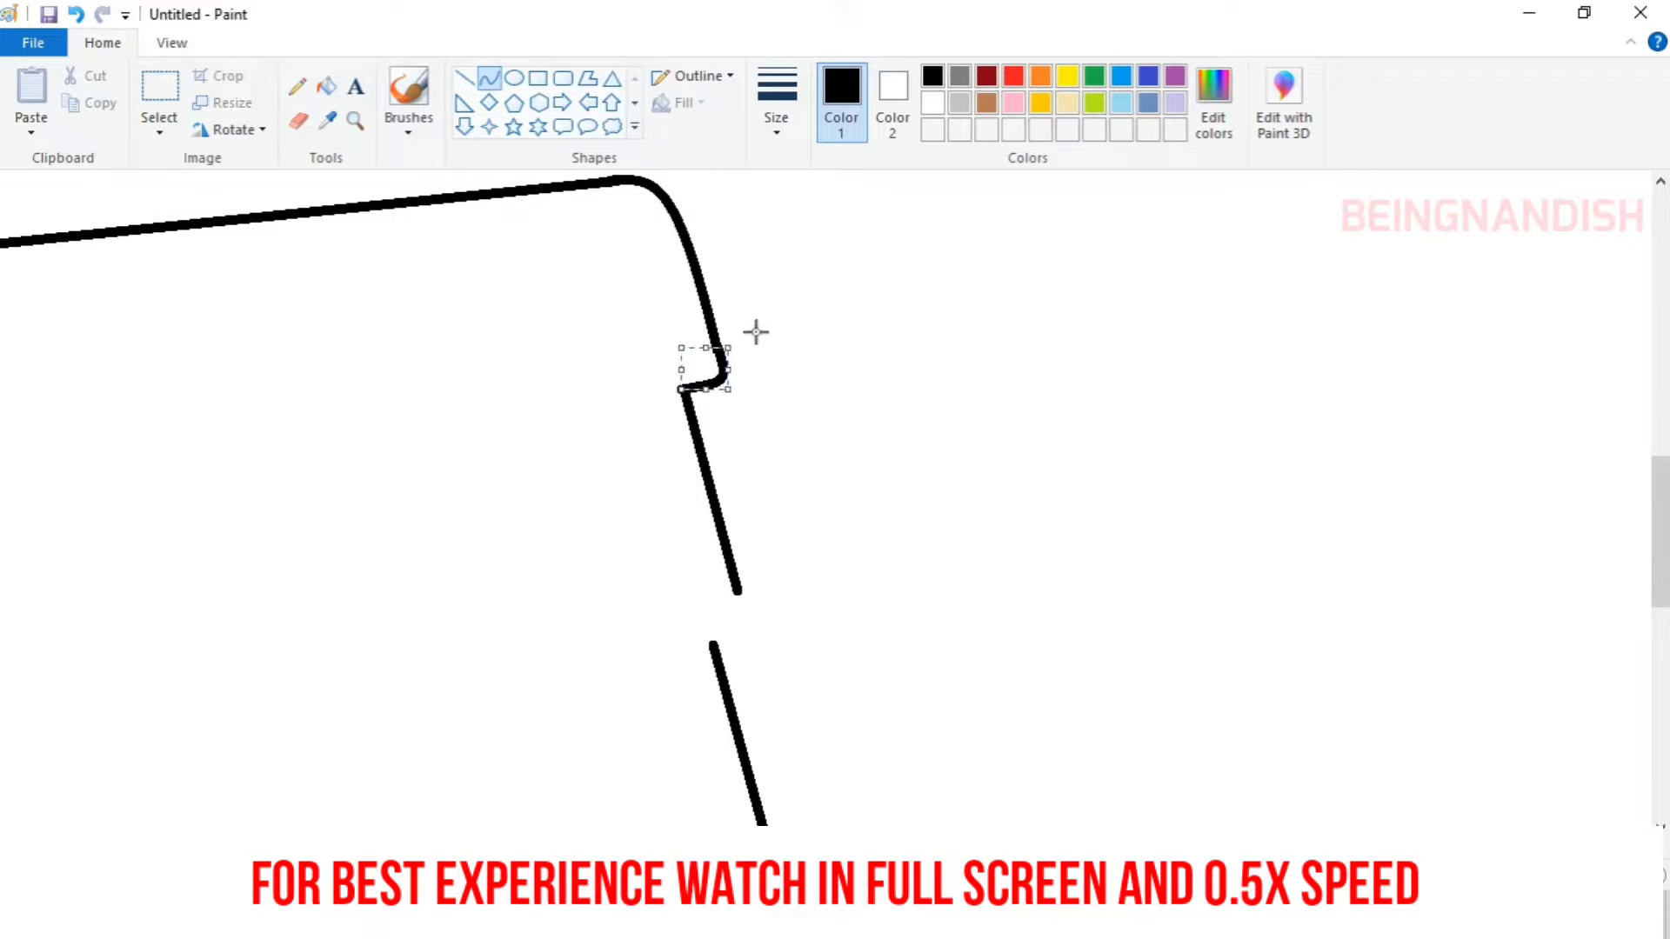
Join the remaining finger segments on the fist's right edge with small rounded knuckle curves.
{"action": "scroll", "coordinate": [756, 332], "scroll_direction": "down", "scroll_amount": 2}
{"action": "left_click_drag", "start_coordinate": [712, 478], "coordinate": [740, 427]}
{"action": "left_click", "coordinate": [750, 467]}
{"action": "left_click", "coordinate": [750, 466]}
{"action": "scroll", "coordinate": [754, 453], "scroll_direction": "down", "scroll_amount": 2}
{"action": "left_click_drag", "start_coordinate": [733, 535], "coordinate": [765, 501]}
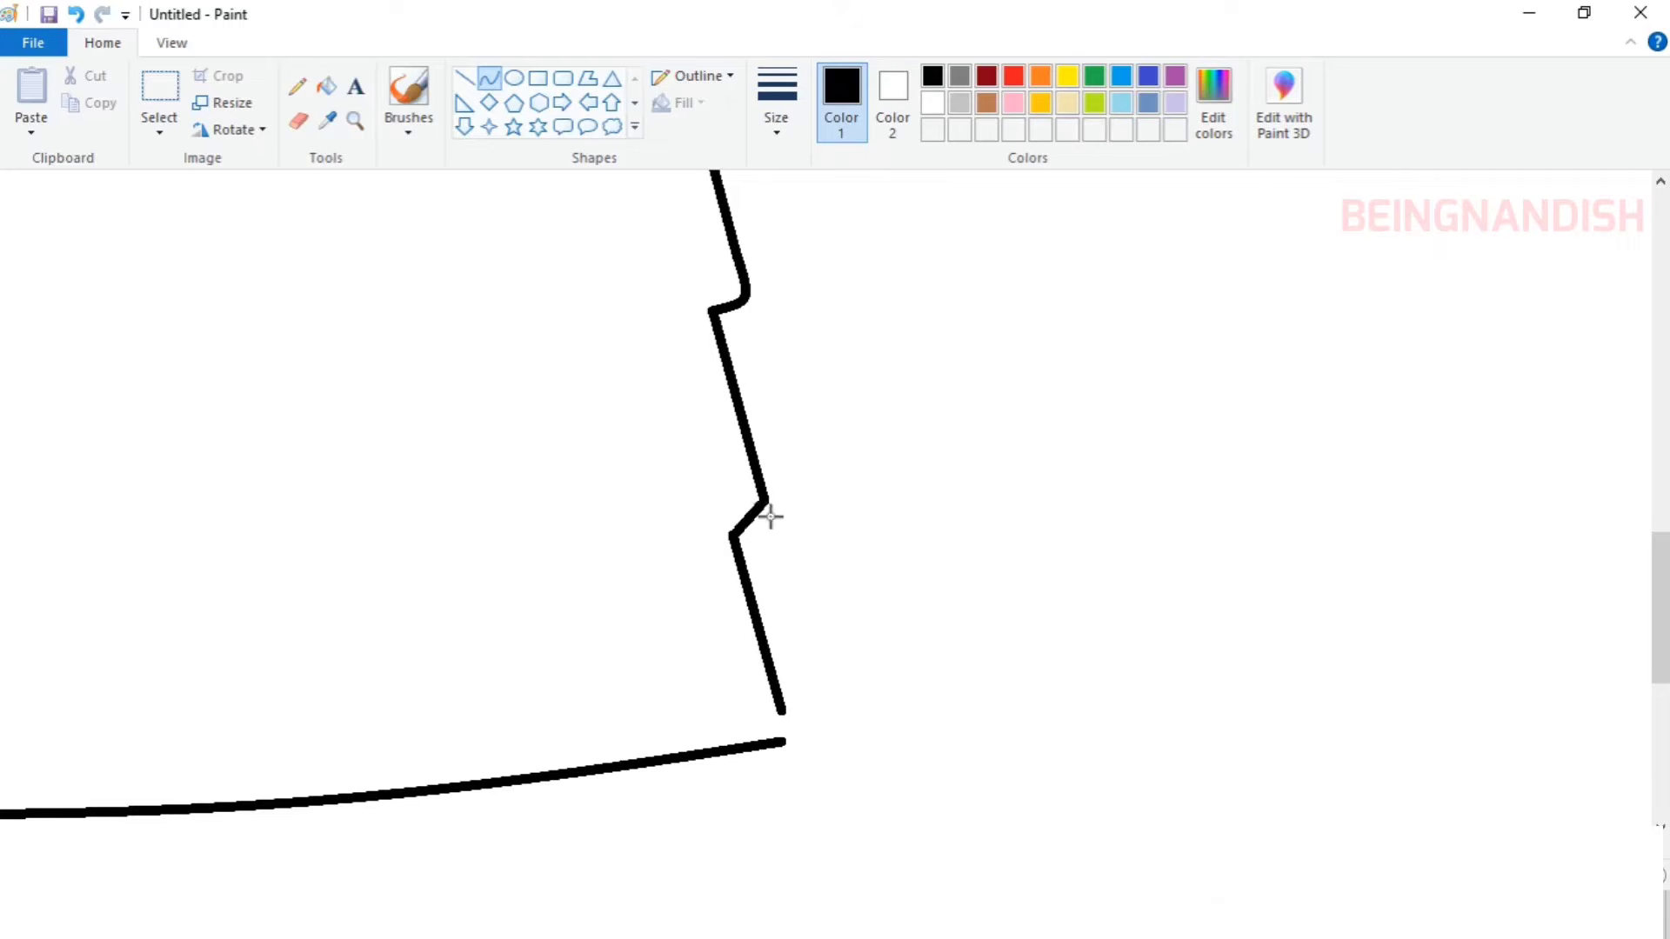
{"action": "scroll", "coordinate": [769, 527], "scroll_direction": "down", "scroll_amount": 2}
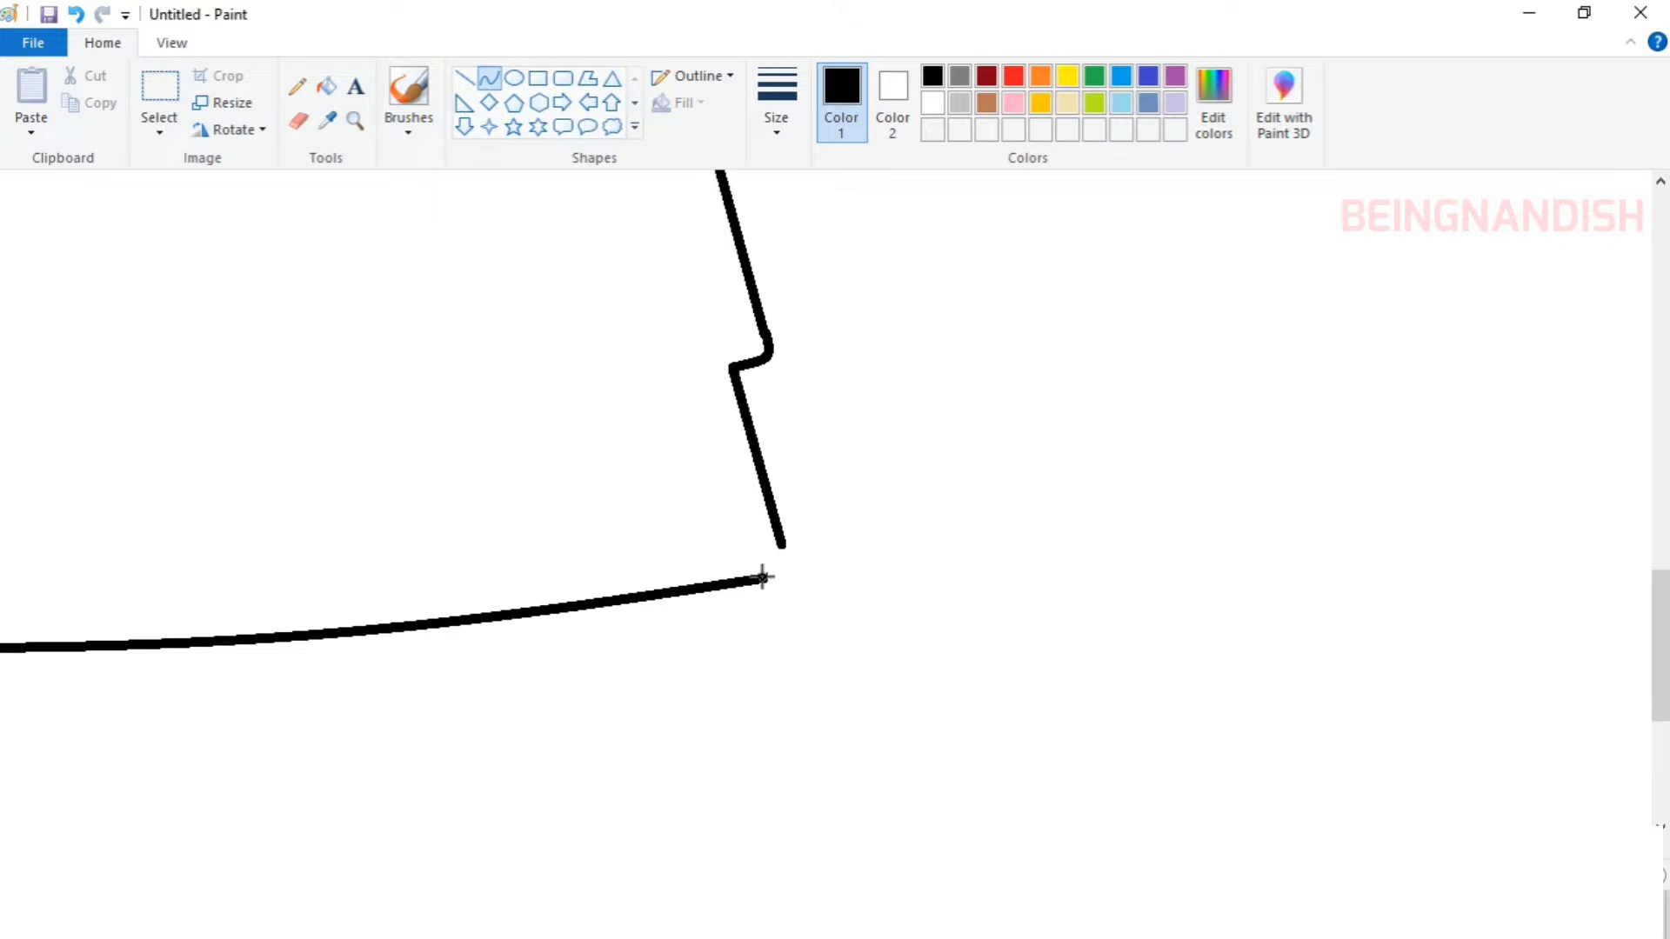
Draw two joined curves rising from the left part of the fist's top edge to form the thumb's base.
{"action": "left_click", "coordinate": [171, 43]}
{"action": "left_click", "coordinate": [83, 100]}
{"action": "left_click_drag", "start_coordinate": [822, 838], "coordinate": [555, 839]}
{"action": "scroll", "coordinate": [553, 774], "scroll_direction": "down", "scroll_amount": 2}
{"action": "scroll", "coordinate": [560, 619], "scroll_direction": "up", "scroll_amount": 4}
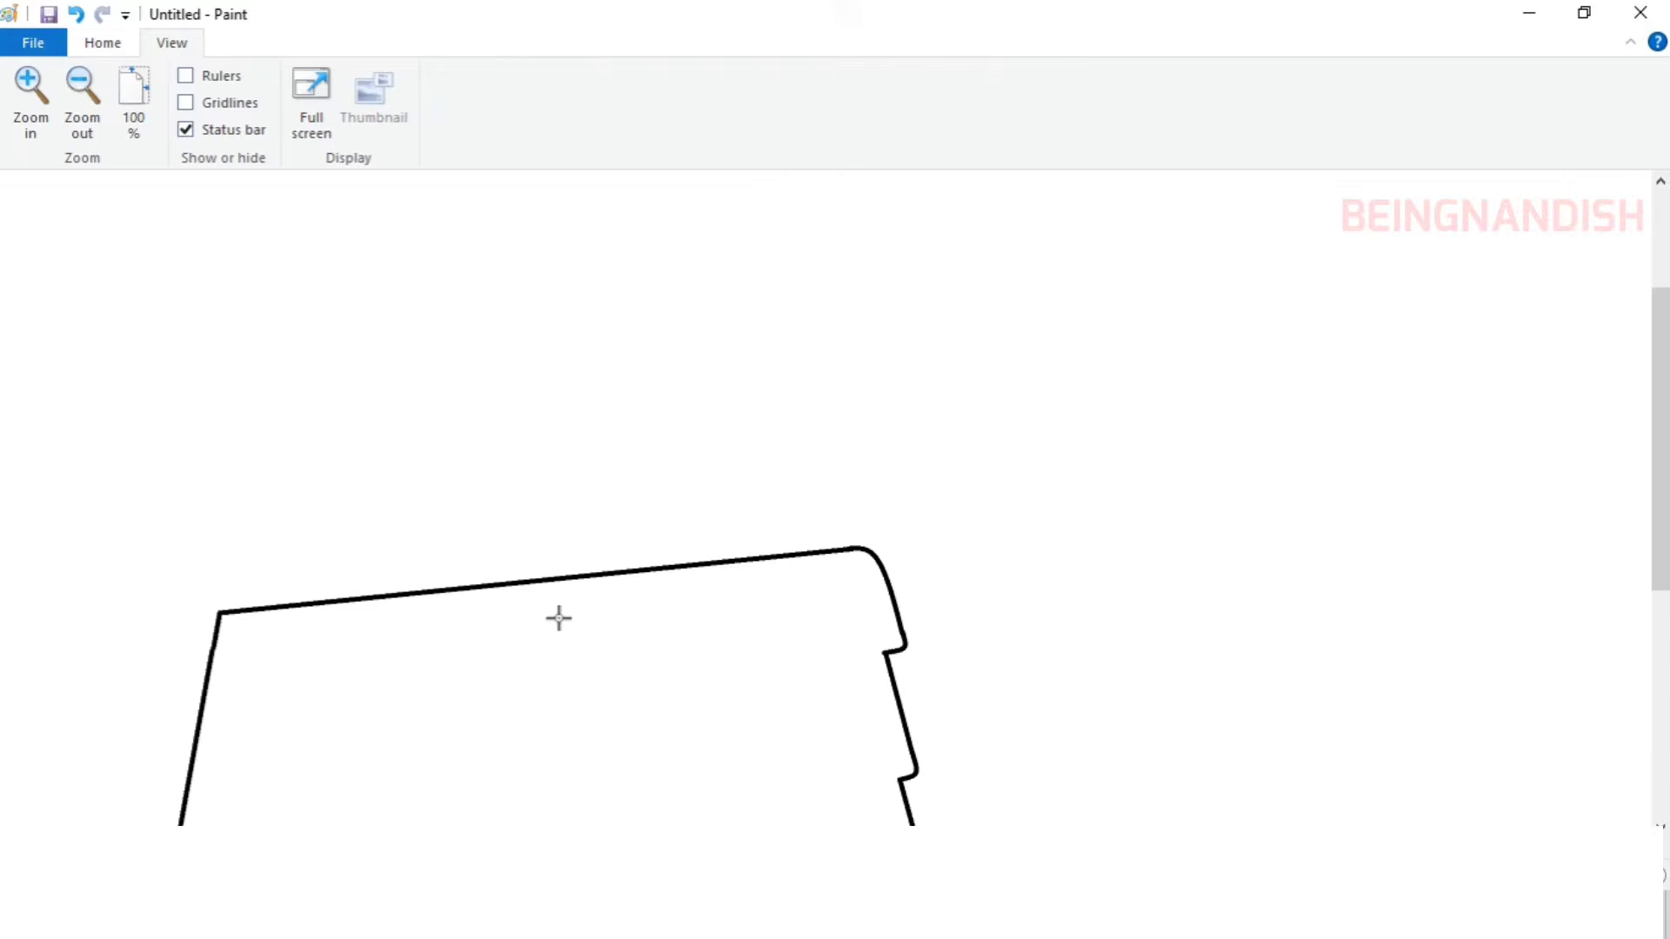
{"action": "left_click", "coordinate": [83, 100]}
{"action": "left_click", "coordinate": [31, 102]}
{"action": "scroll", "coordinate": [517, 594], "scroll_direction": "up", "scroll_amount": 2}
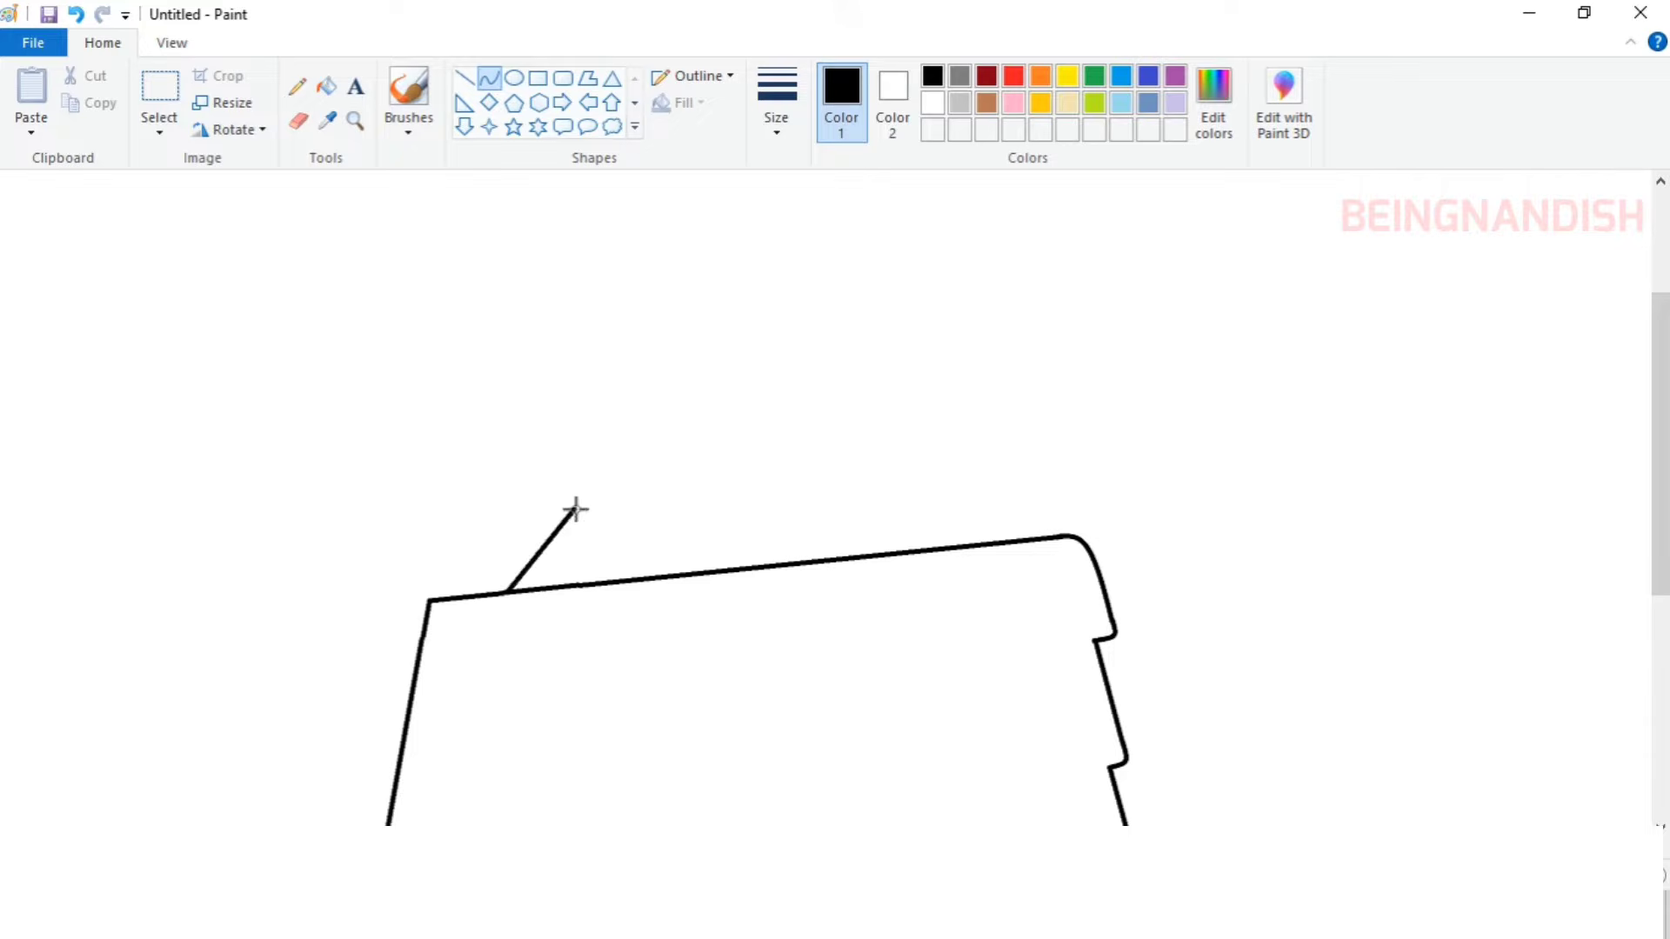
{"action": "left_click", "coordinate": [526, 533]}
{"action": "left_click_drag", "start_coordinate": [576, 508], "coordinate": [642, 442]}
{"action": "left_click", "coordinate": [548, 511]}
{"action": "left_click", "coordinate": [633, 517]}
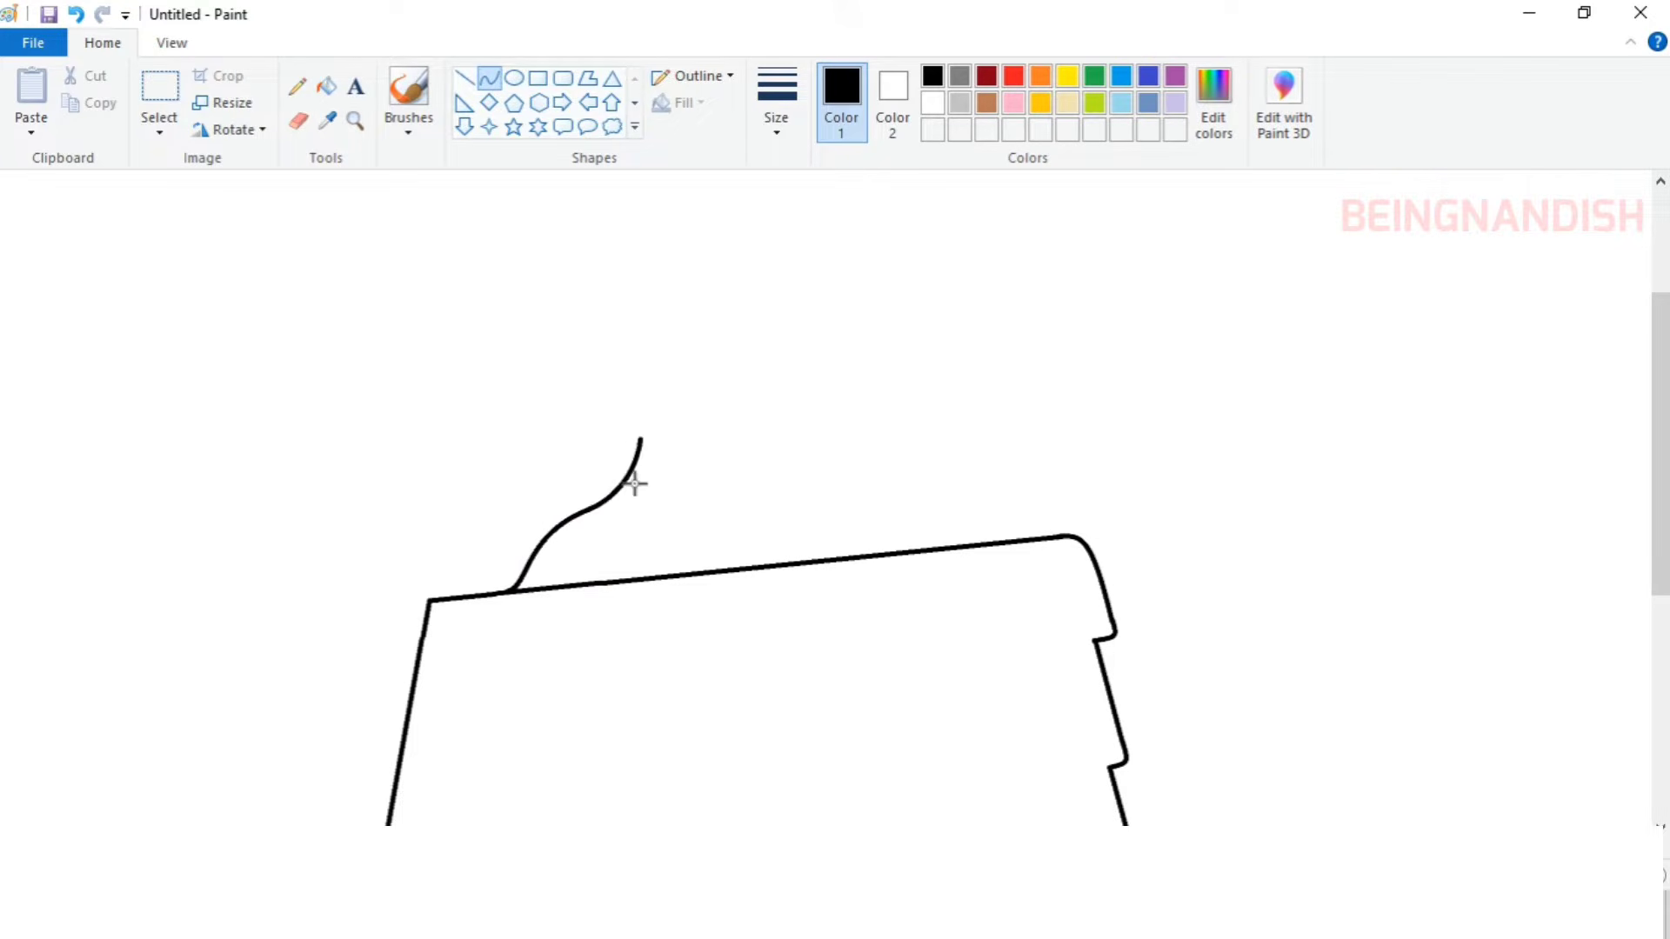
Extend the thumb's left edge upward with a curve and a bent segment that leans left toward the tip.
{"action": "scroll", "coordinate": [638, 474], "scroll_direction": "up", "scroll_amount": 2}
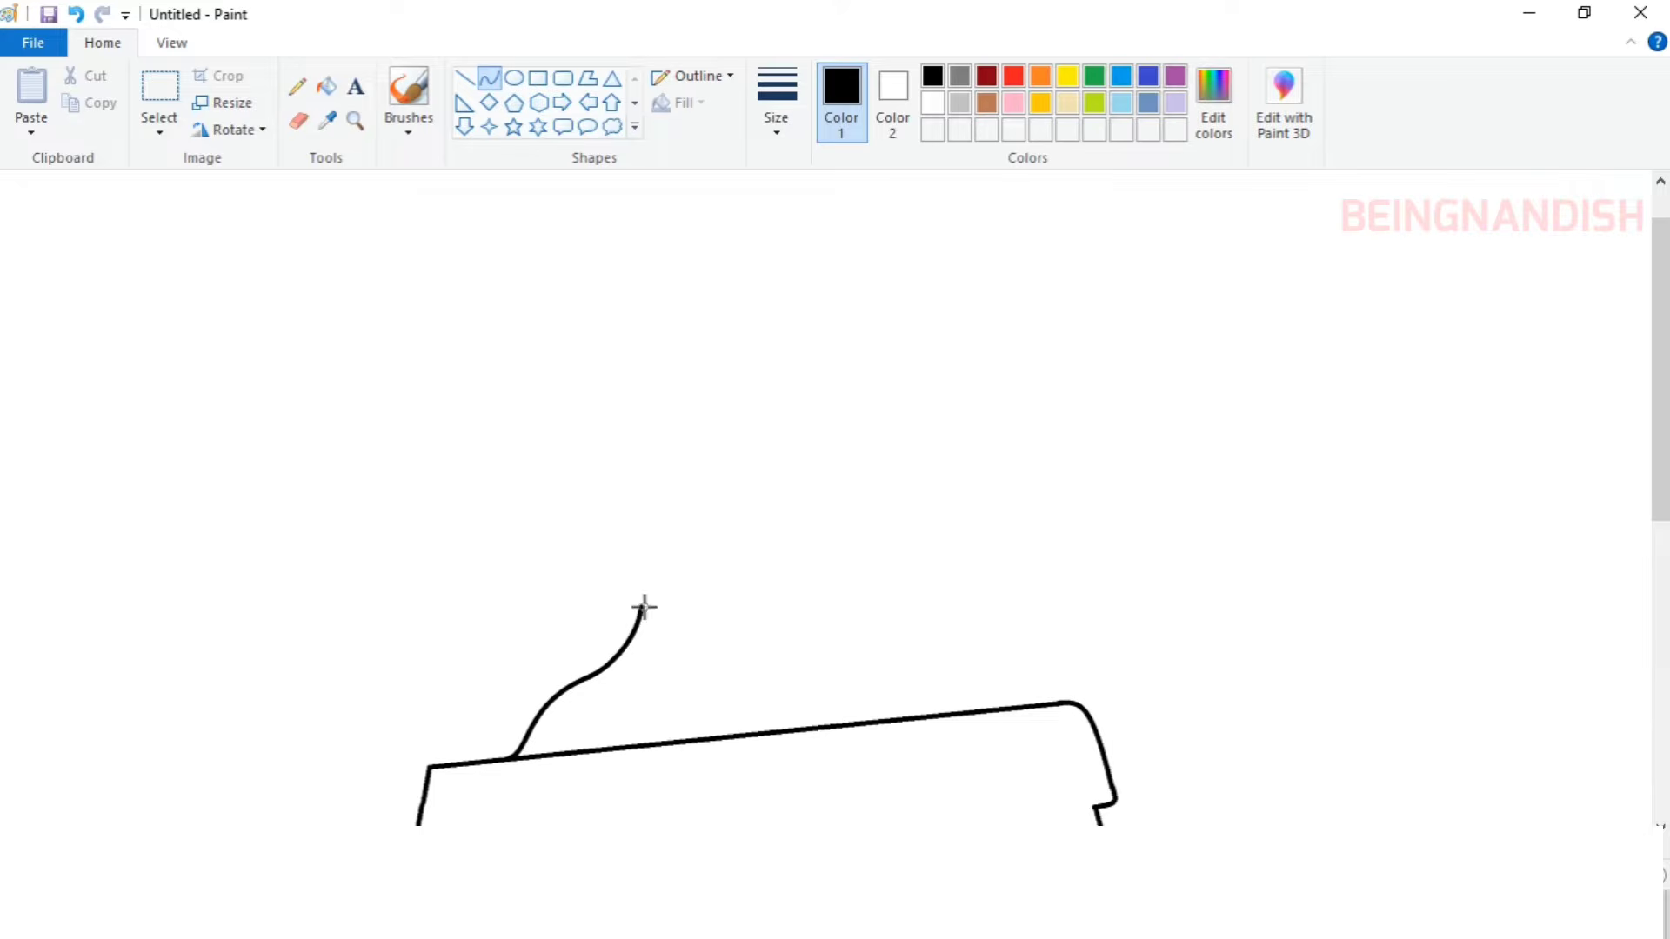
{"action": "left_click", "coordinate": [643, 561]}
{"action": "left_click", "coordinate": [607, 545]}
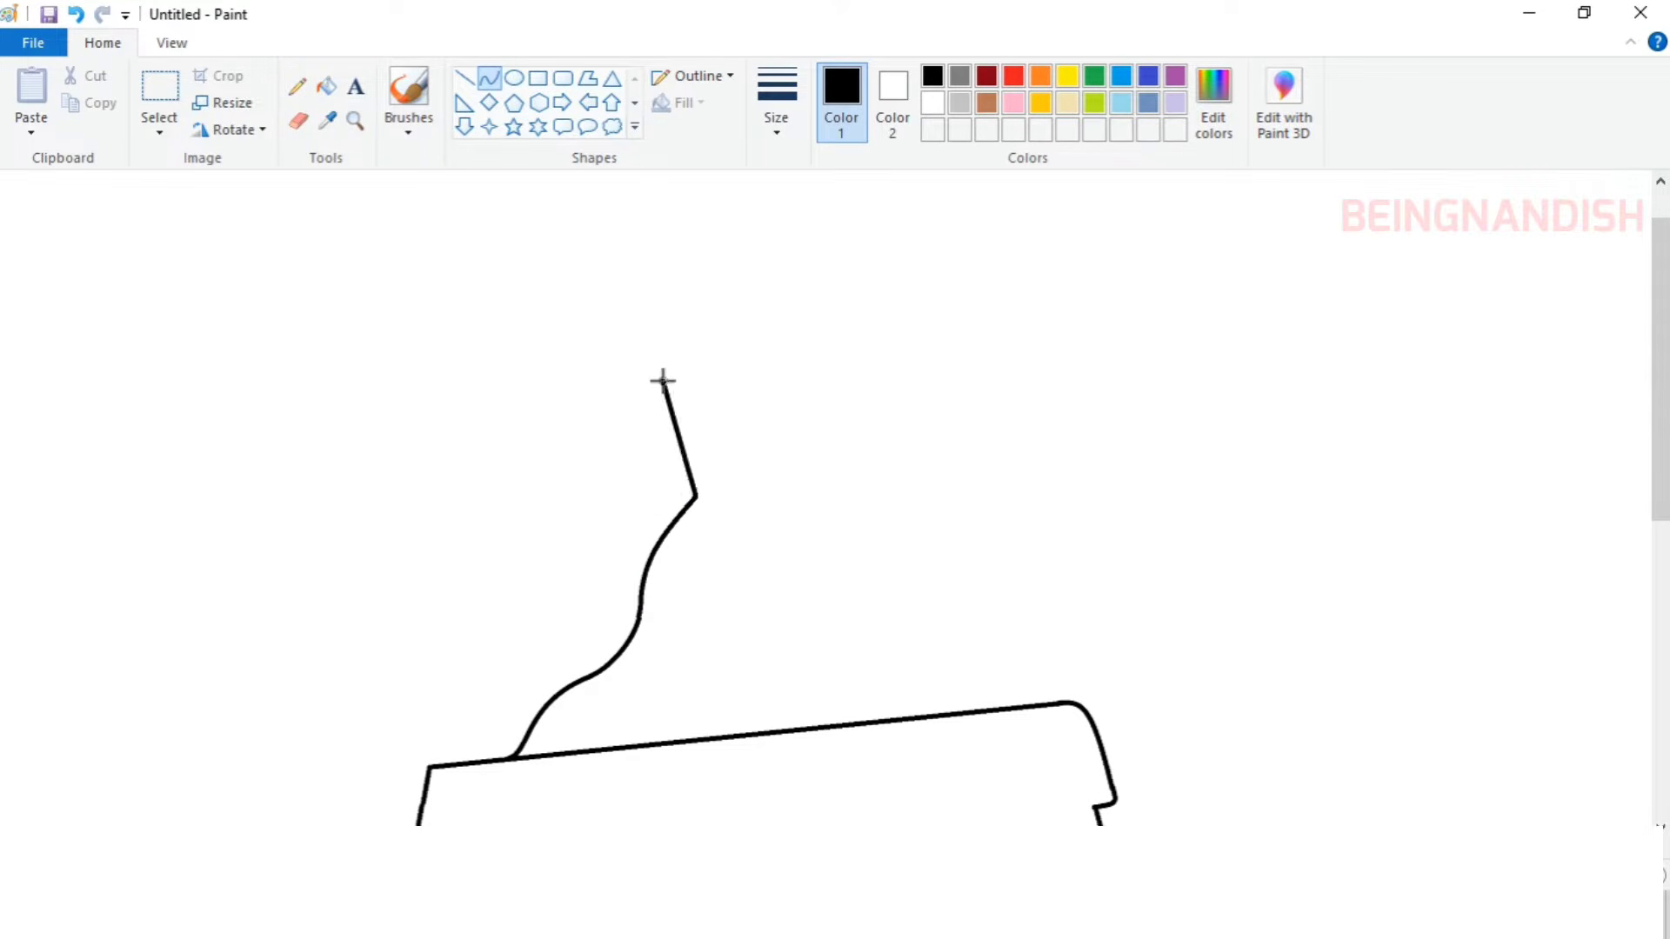
{"action": "left_click_drag", "start_coordinate": [663, 380], "coordinate": [716, 474]}
{"action": "left_click", "coordinate": [717, 474]}
Draw a rounded arc for the thumb tip from the top of its left edge.
{"action": "mouse_move", "coordinate": [691, 388]}
{"action": "left_mouse_down"}
{"action": "mouse_move", "coordinate": [690, 406]}
{"action": "mouse_move", "coordinate": [690, 390]}
{"action": "mouse_move", "coordinate": [675, 397]}
{"action": "mouse_move", "coordinate": [794, 433]}
{"action": "mouse_move", "coordinate": [716, 369]}
{"action": "mouse_move", "coordinate": [750, 372]}
{"action": "mouse_move", "coordinate": [739, 364]}
{"action": "left_mouse_up"}
{"action": "left_click", "coordinate": [794, 414]}
{"action": "left_click", "coordinate": [299, 121]}
{"action": "left_click", "coordinate": [490, 78]}
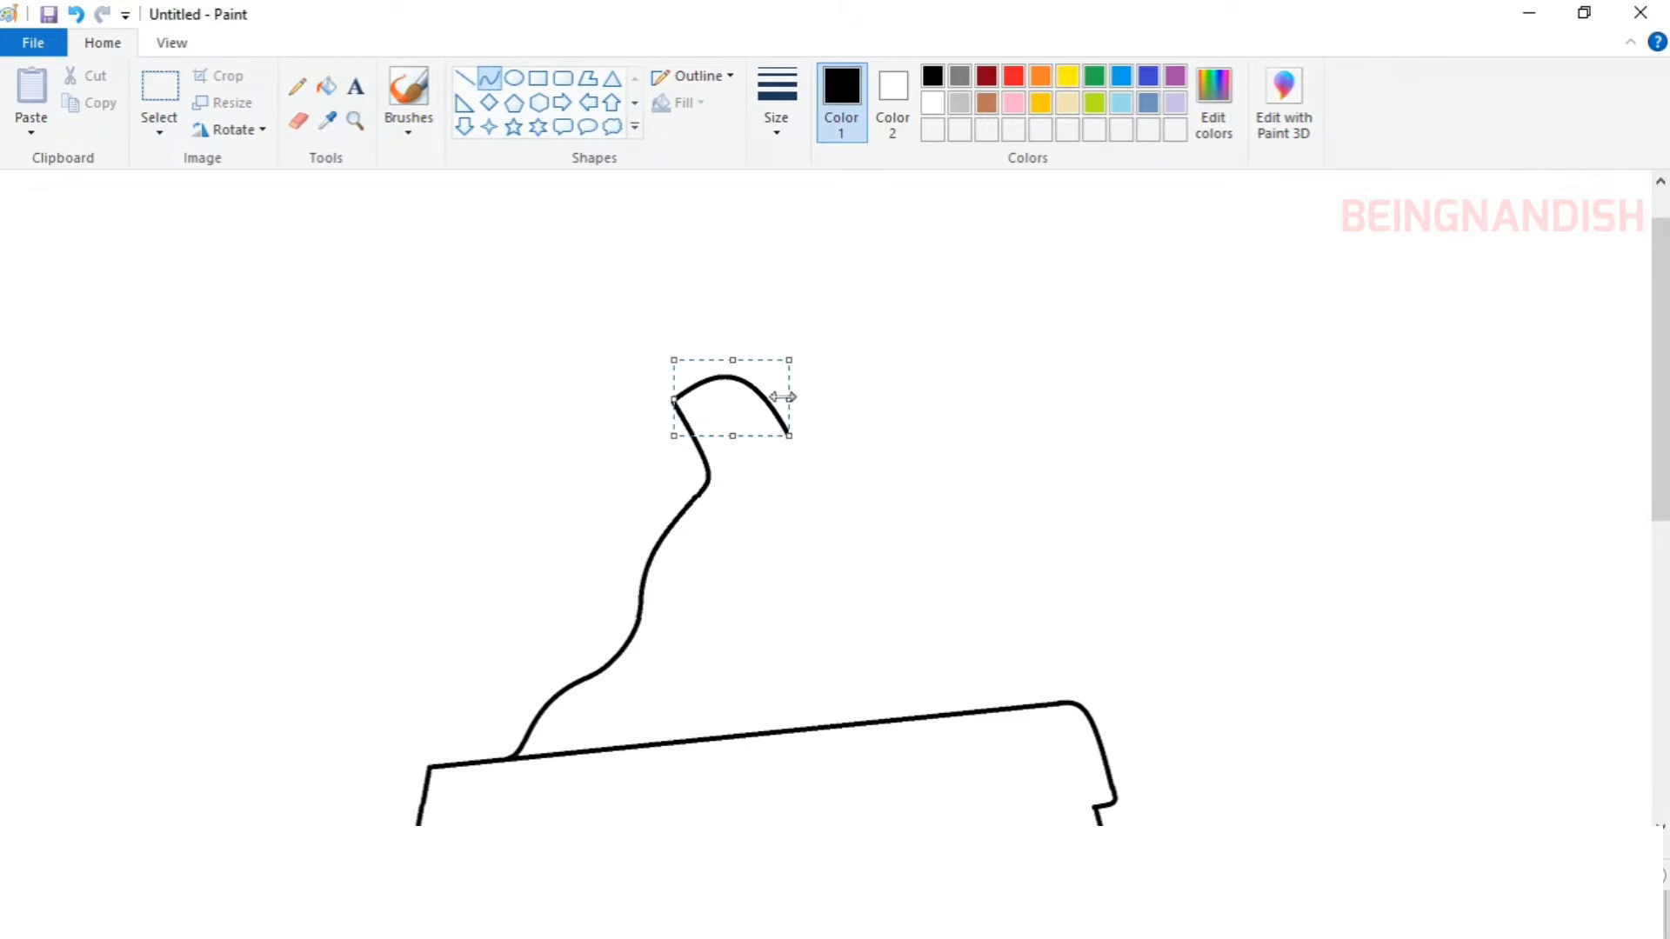
Draw the upper right edge of the thumb as a curve running down from the tip, undoing unsuitable attempts.
{"action": "scroll", "coordinate": [921, 429], "scroll_direction": "down", "scroll_amount": 3}
{"action": "mouse_move", "coordinate": [815, 303]}
{"action": "left_mouse_down"}
{"action": "mouse_move", "coordinate": [793, 392]}
{"action": "mouse_move", "coordinate": [816, 369]}
{"action": "mouse_move", "coordinate": [809, 344]}
{"action": "left_mouse_up"}
{"action": "left_click", "coordinate": [873, 318]}
{"action": "key", "text": "ctrl+z"}
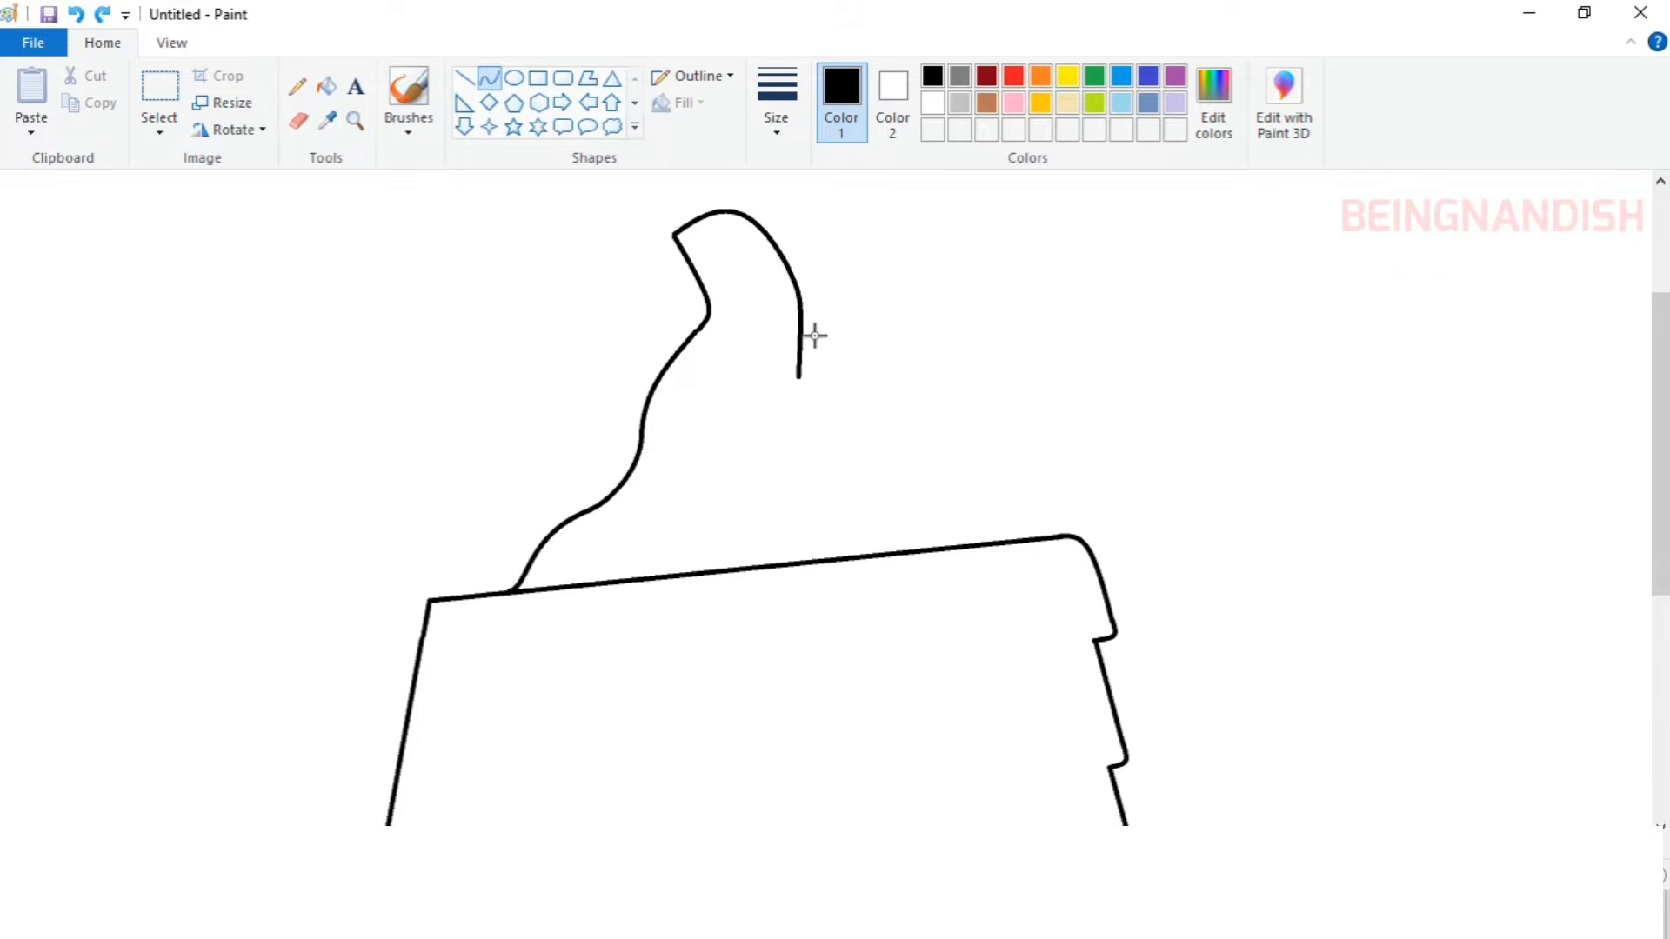
{"action": "key", "text": "ctrl+y"}
{"action": "left_click_drag", "start_coordinate": [800, 427], "coordinate": [794, 392]}
{"action": "left_click_drag", "start_coordinate": [796, 396], "coordinate": [815, 414]}
{"action": "key", "text": "ctrl+z"}
Draw the thumb's lower right edge down to the fist and close the gap at the thumb joint.
{"action": "mouse_move", "coordinate": [756, 553]}
{"action": "left_mouse_down"}
{"action": "mouse_move", "coordinate": [787, 448]}
{"action": "mouse_move", "coordinate": [810, 431]}
{"action": "left_mouse_up"}
{"action": "left_click_drag", "start_coordinate": [795, 447], "coordinate": [760, 471]}
{"action": "left_click_drag", "start_coordinate": [786, 384], "coordinate": [787, 394]}
{"action": "left_click_drag", "start_coordinate": [784, 472], "coordinate": [778, 472]}
{"action": "left_click_drag", "start_coordinate": [754, 549], "coordinate": [783, 563]}
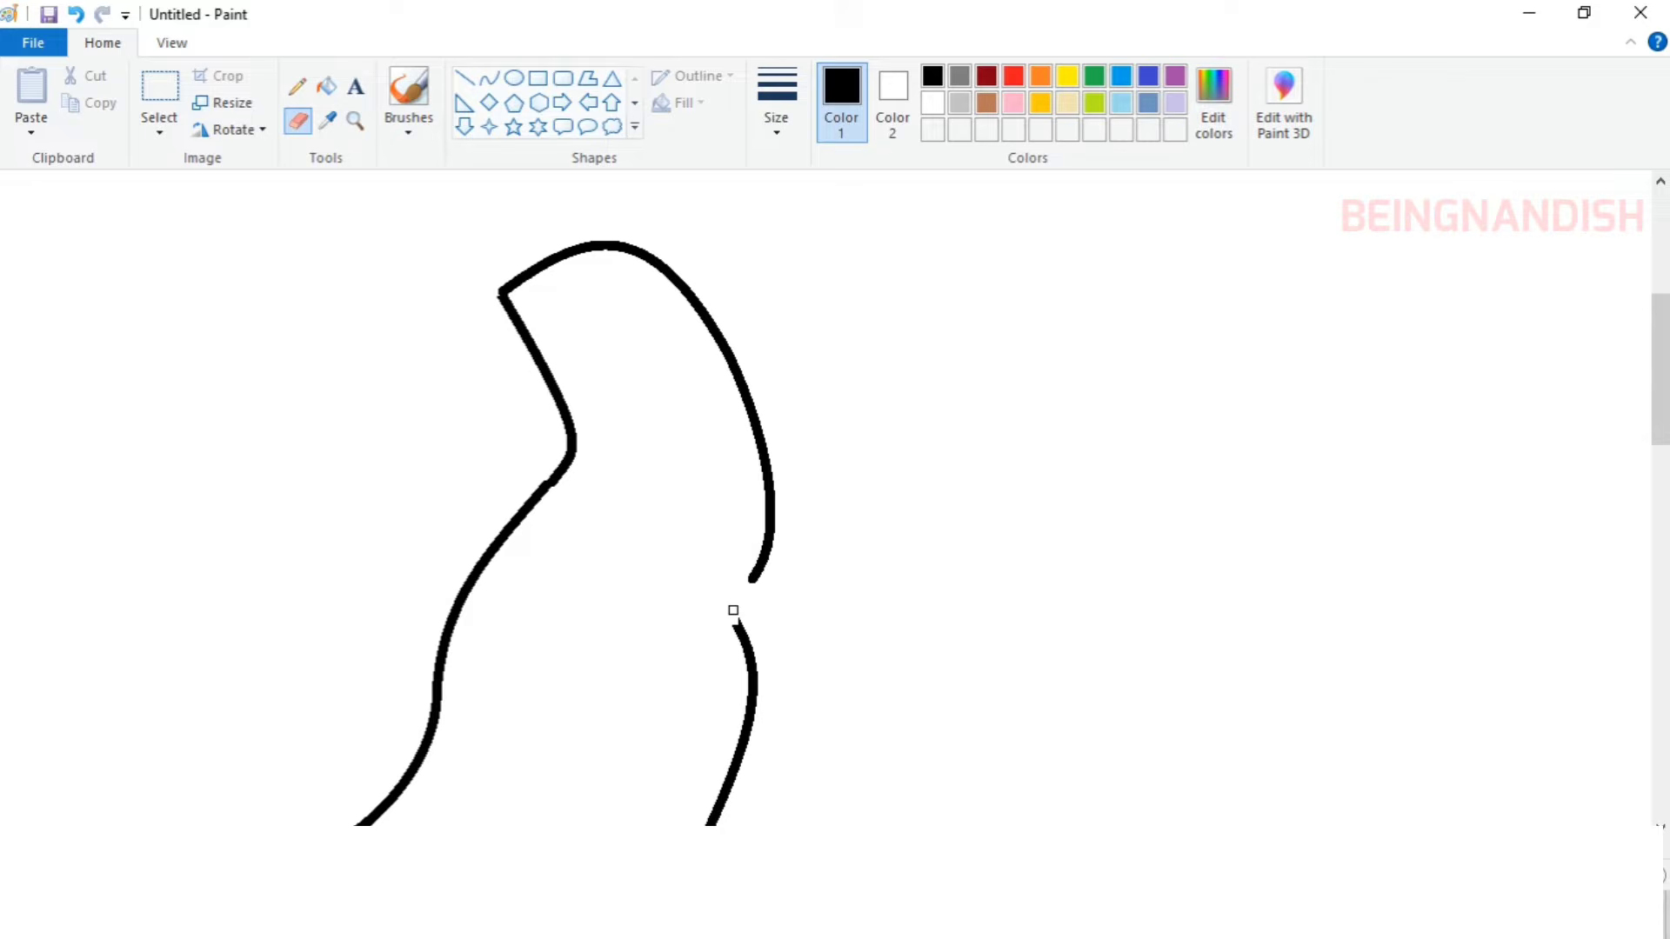
{"action": "left_click_drag", "start_coordinate": [756, 576], "coordinate": [735, 620]}
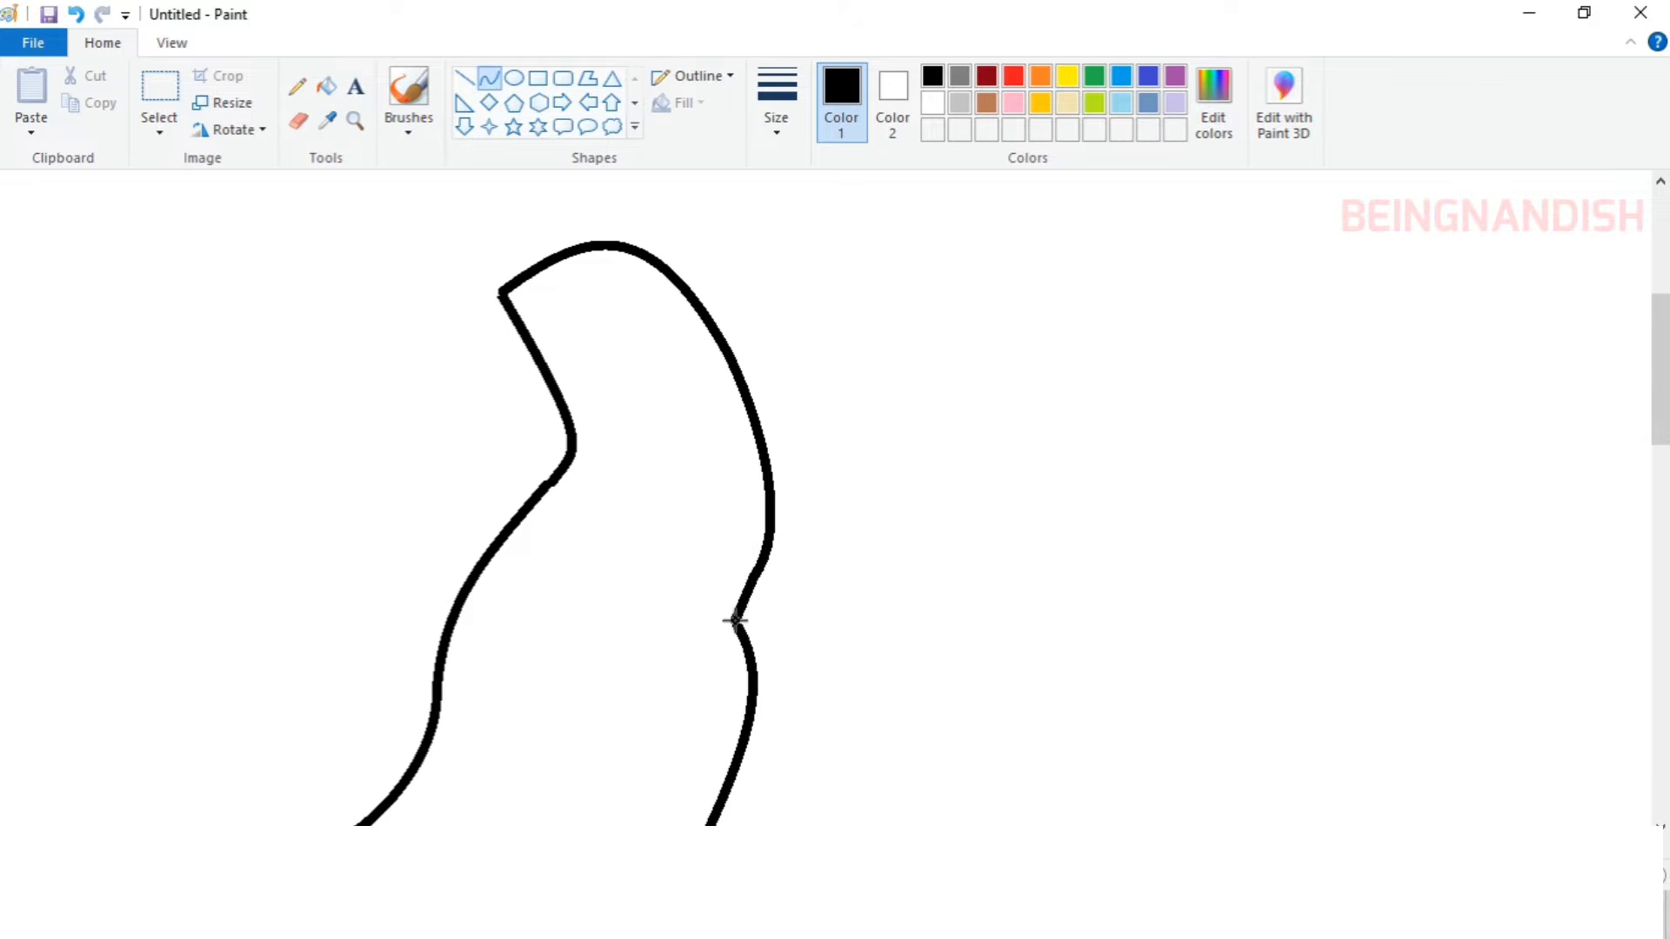
Choose the second-thinnest line size and fill the thumb and fist shapes with red.
{"action": "left_click", "coordinate": [777, 103]}
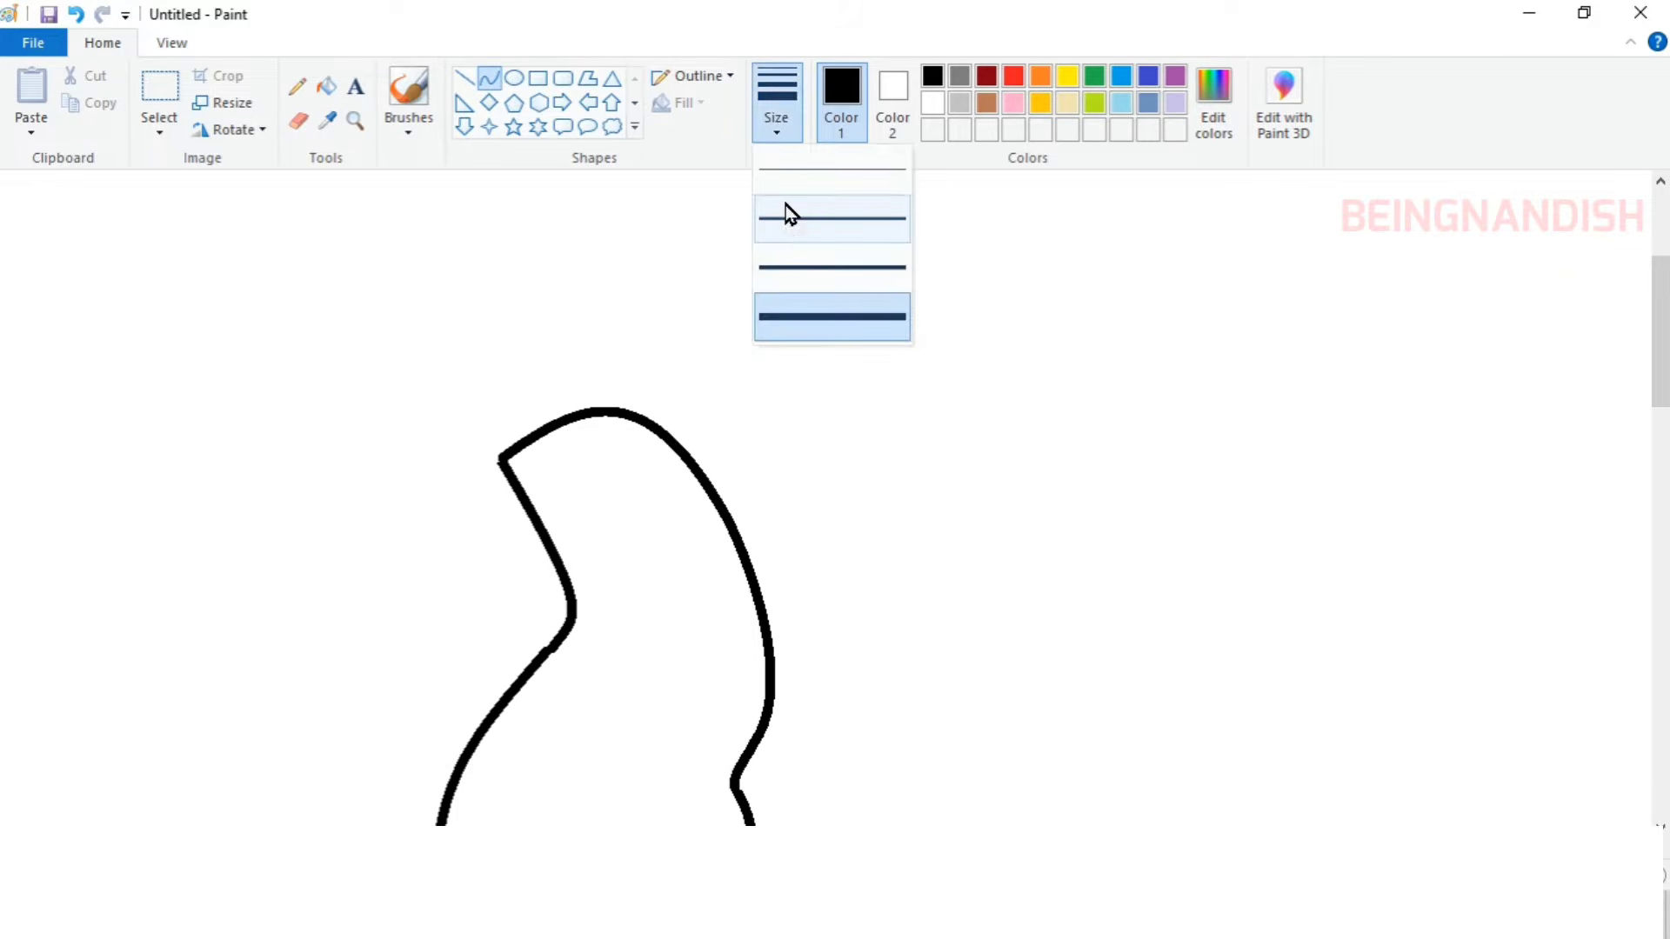
{"action": "left_click", "coordinate": [785, 205]}
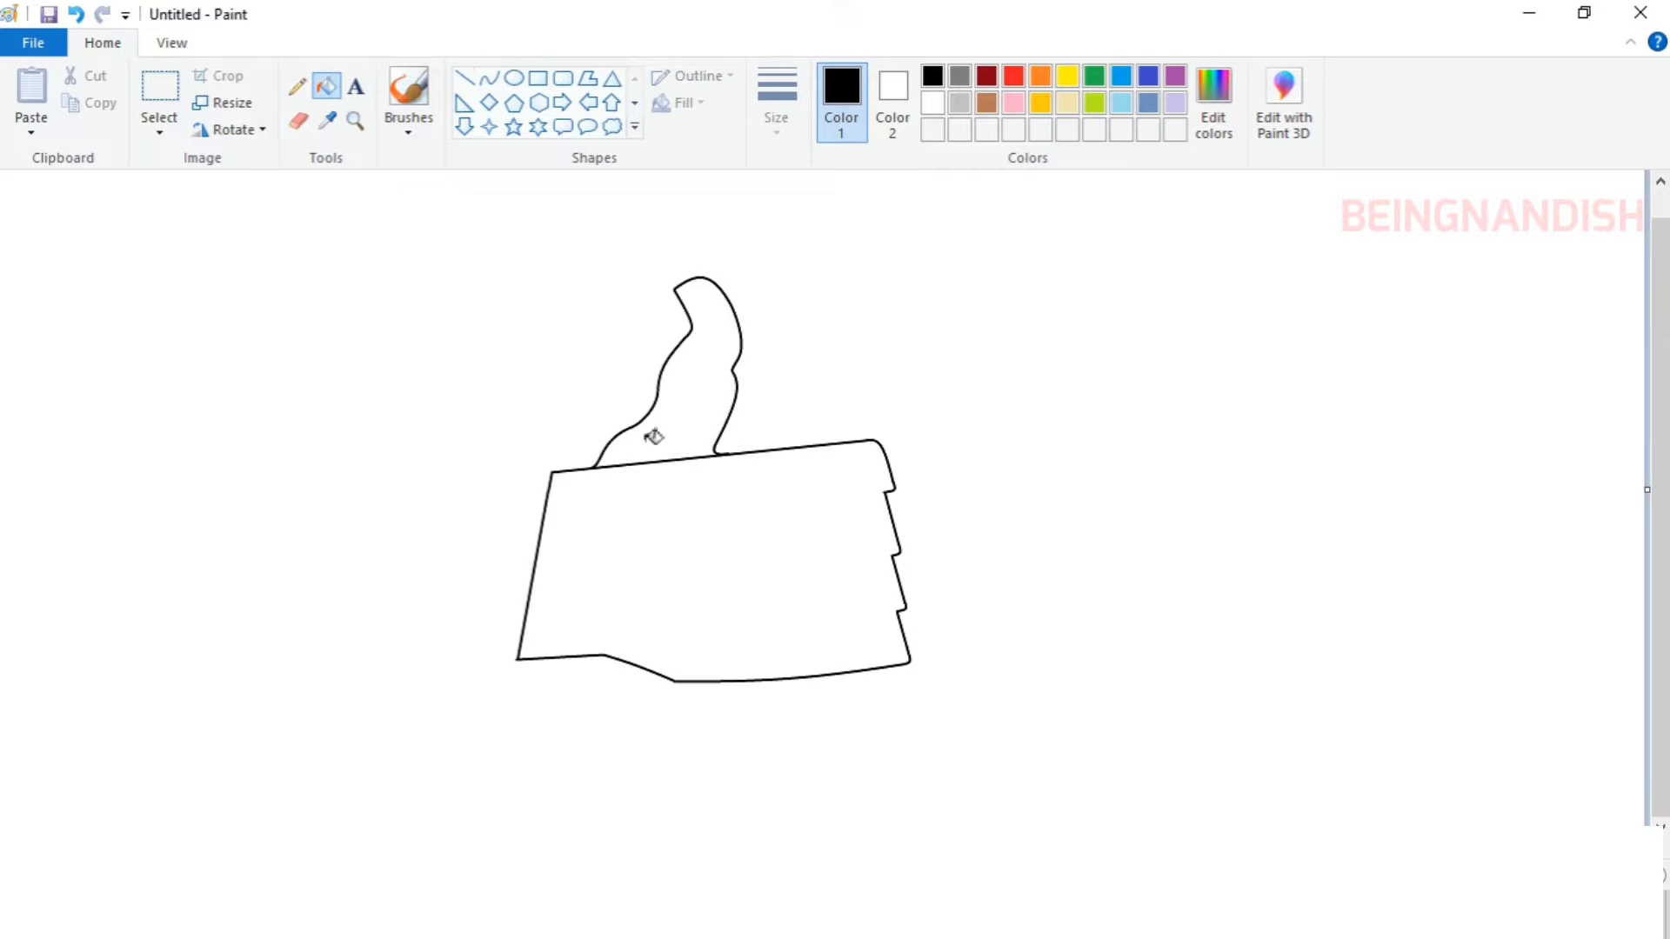
{"action": "left_click", "coordinate": [653, 437]}
{"action": "left_click", "coordinate": [670, 487]}
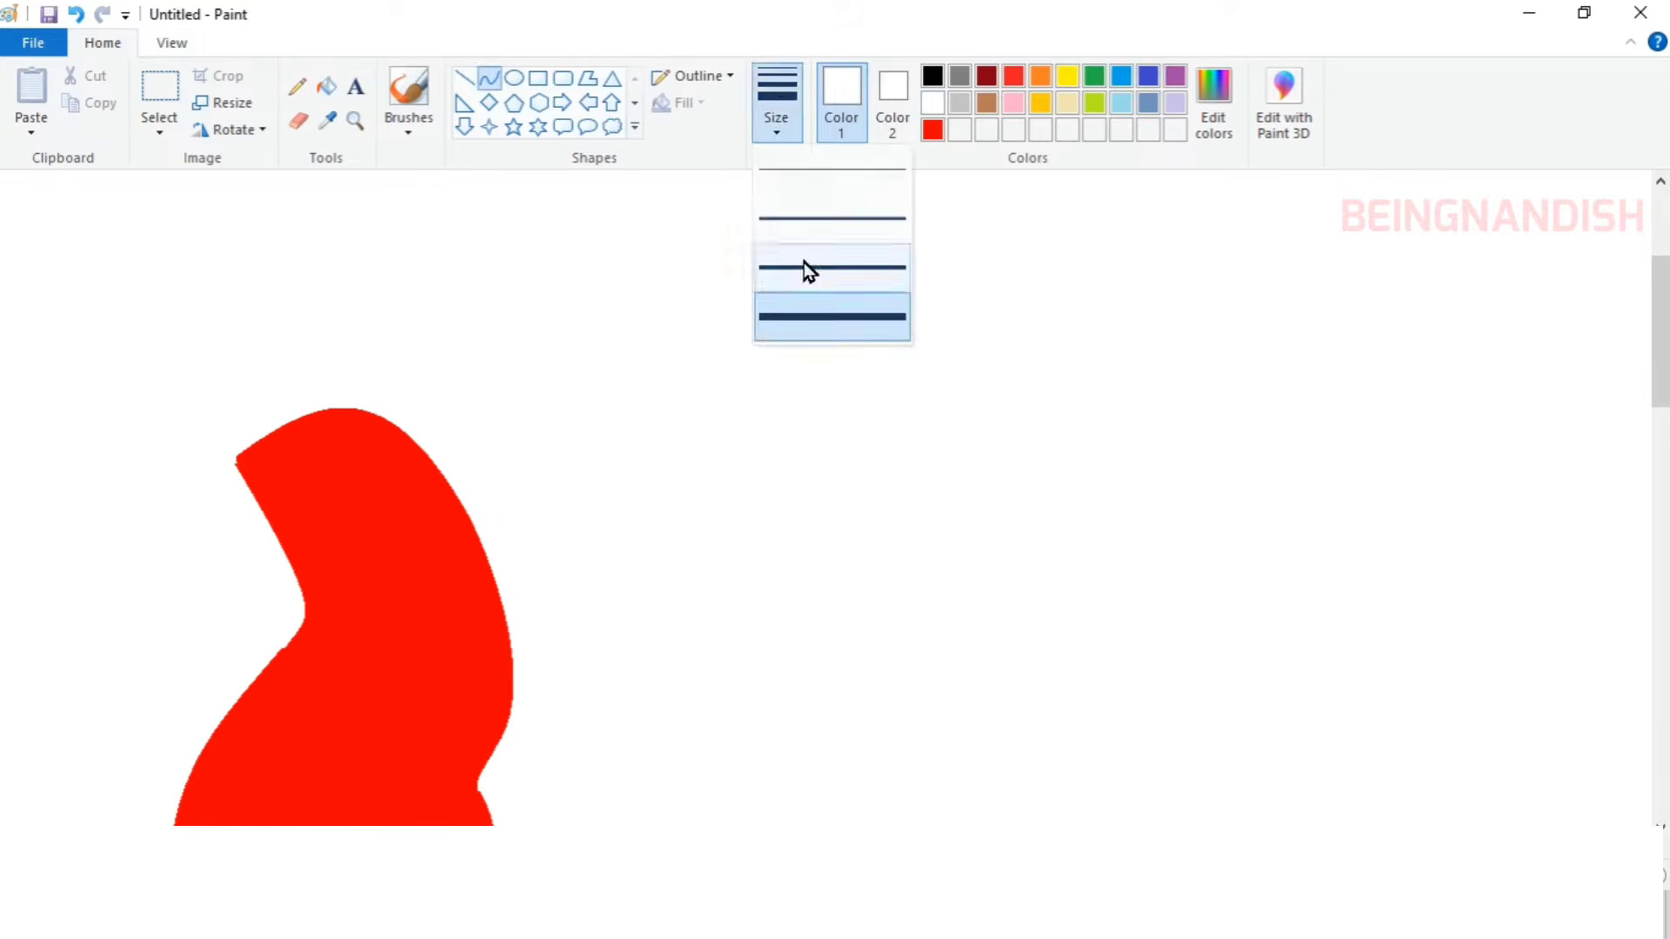
Outline a thumbnail in white with the third line size and smooth the fist's top edge with a red stroke.
{"action": "left_click", "coordinate": [804, 266]}
{"action": "left_click_drag", "start_coordinate": [242, 477], "coordinate": [301, 503]}
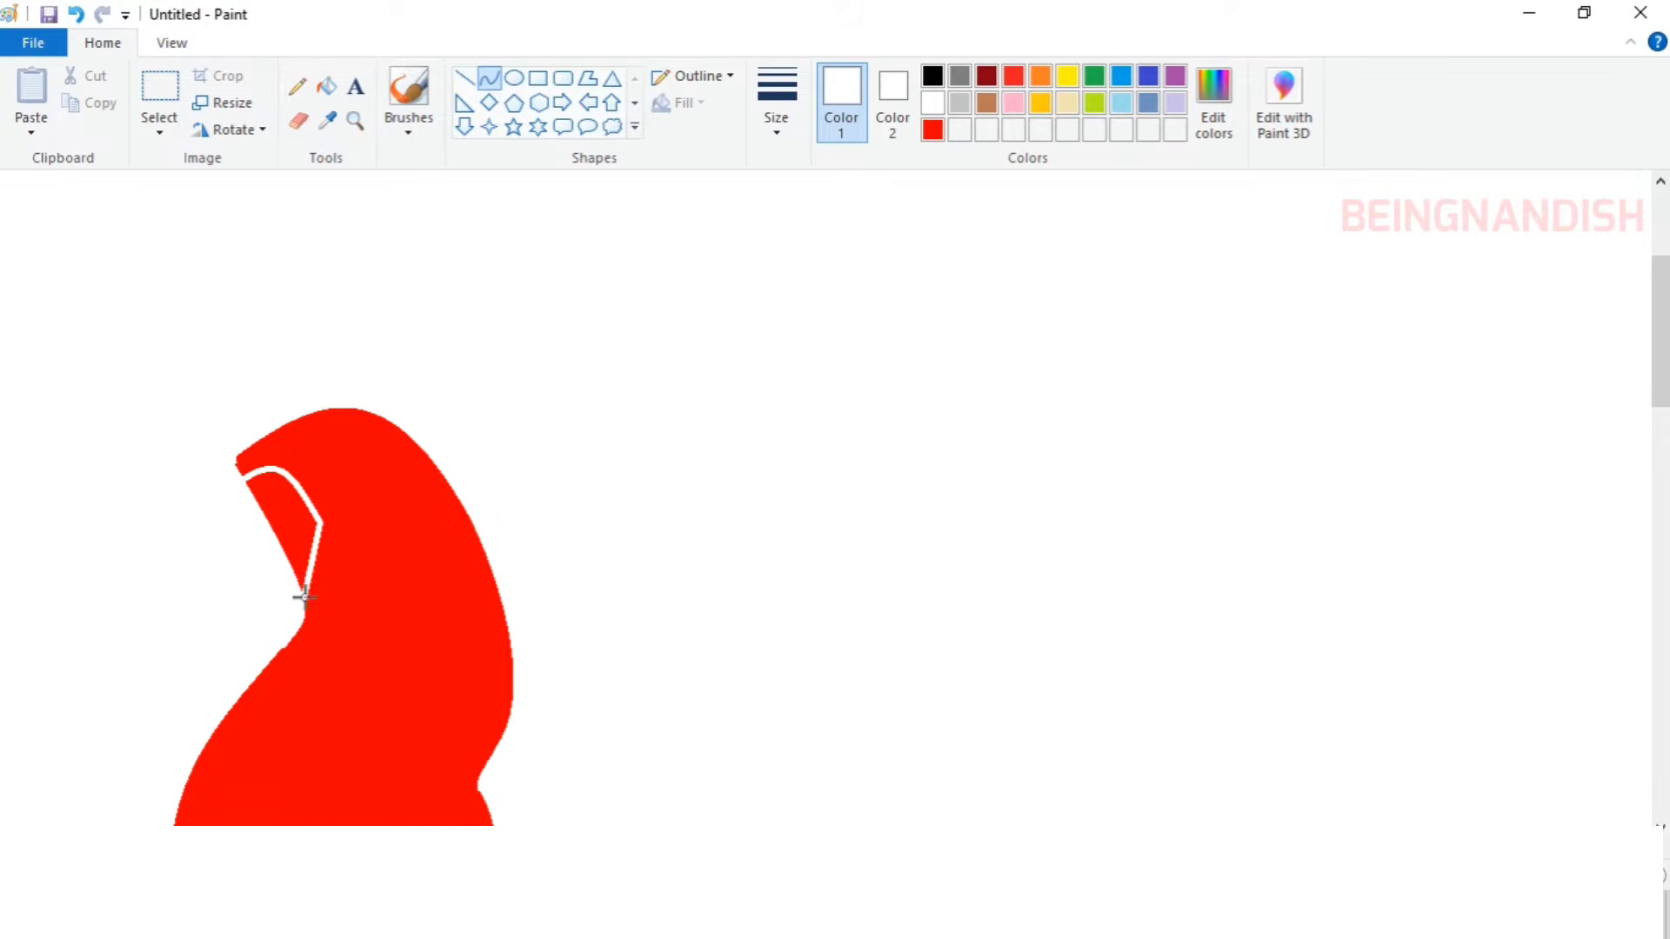
{"action": "scroll", "coordinate": [549, 464], "scroll_direction": "down", "scroll_amount": 3}
{"action": "left_click", "coordinate": [933, 131]}
{"action": "left_click_drag", "start_coordinate": [455, 616], "coordinate": [998, 562]}
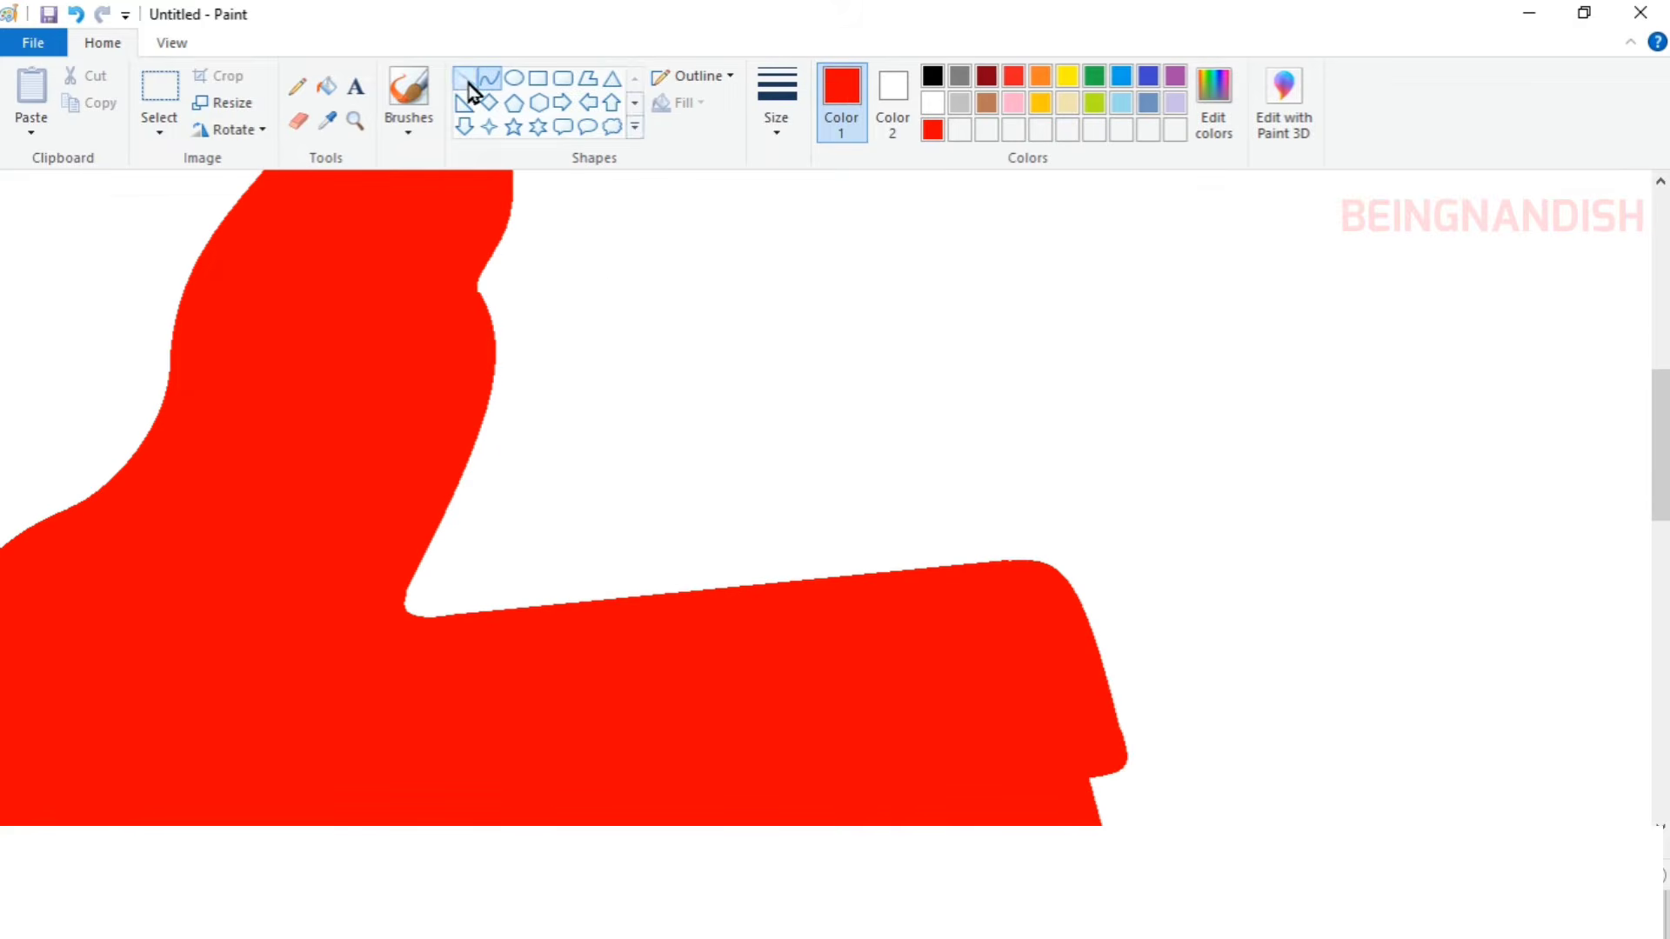
Draw a straight black line parallel to the fist's left edge, slightly outside the red shape.
{"action": "left_click", "coordinate": [171, 44]}
{"action": "left_click", "coordinate": [134, 103]}
{"action": "left_click", "coordinate": [31, 103]}
{"action": "scroll", "coordinate": [357, 209], "scroll_direction": "down", "scroll_amount": 3}
{"action": "left_click", "coordinate": [102, 44]}
{"action": "left_click", "coordinate": [932, 77]}
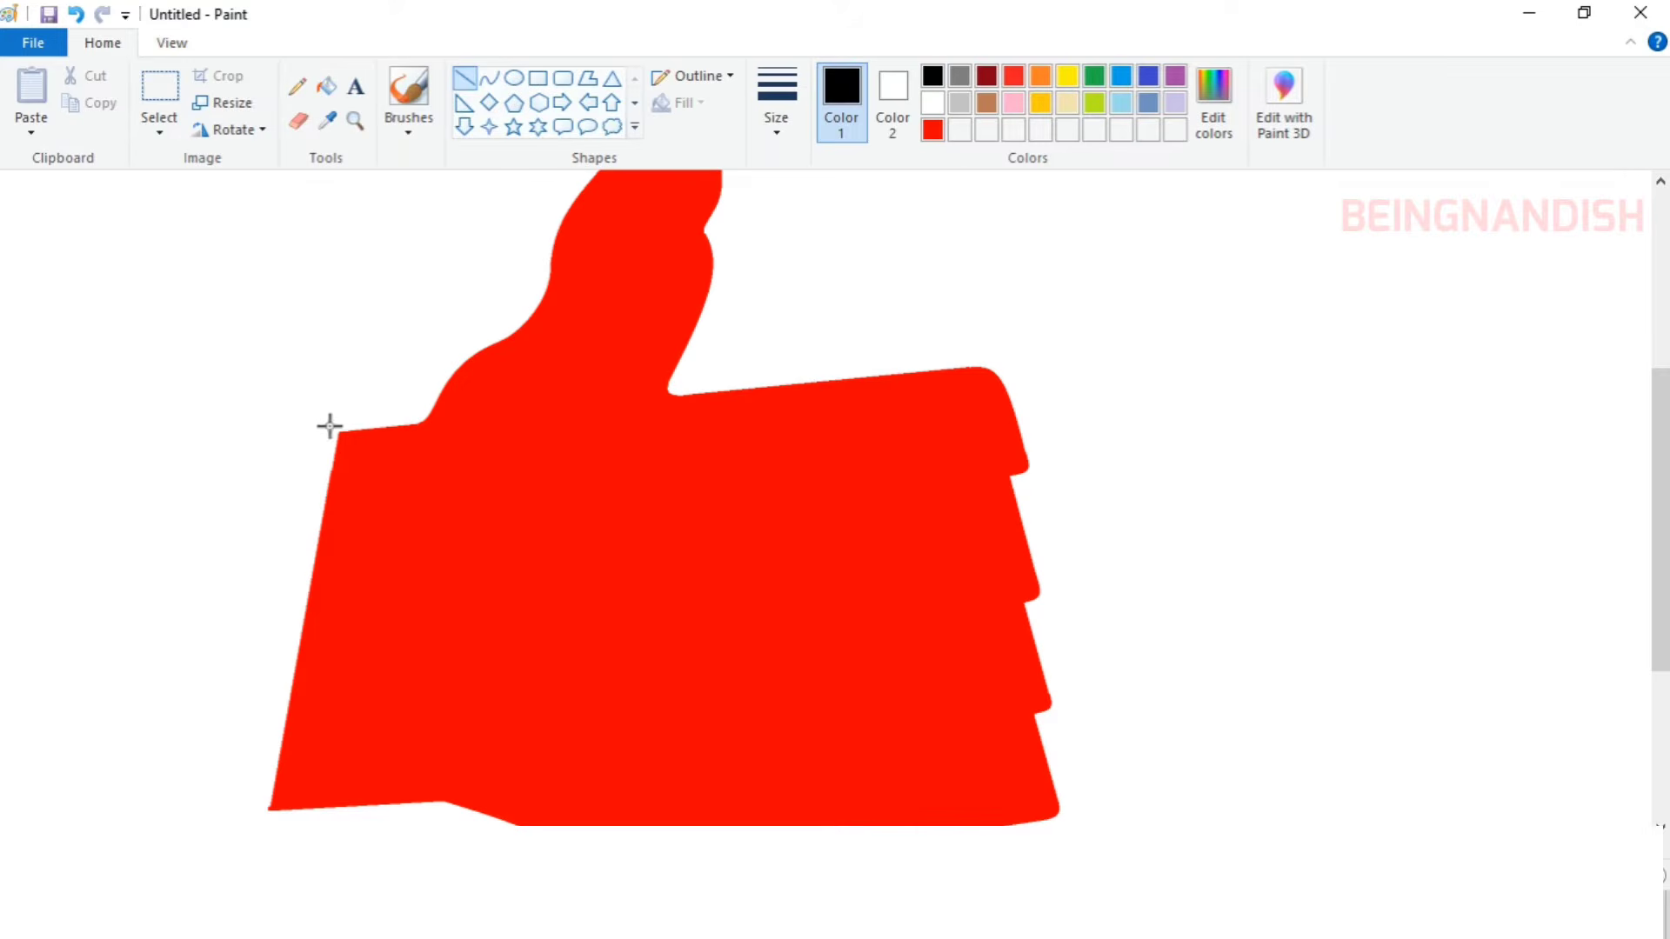
{"action": "left_click_drag", "start_coordinate": [315, 428], "coordinate": [242, 810]}
Draw a rounded black curve around the fist's upper-left corner and trim its end near the thumb base.
{"action": "left_click", "coordinate": [171, 43]}
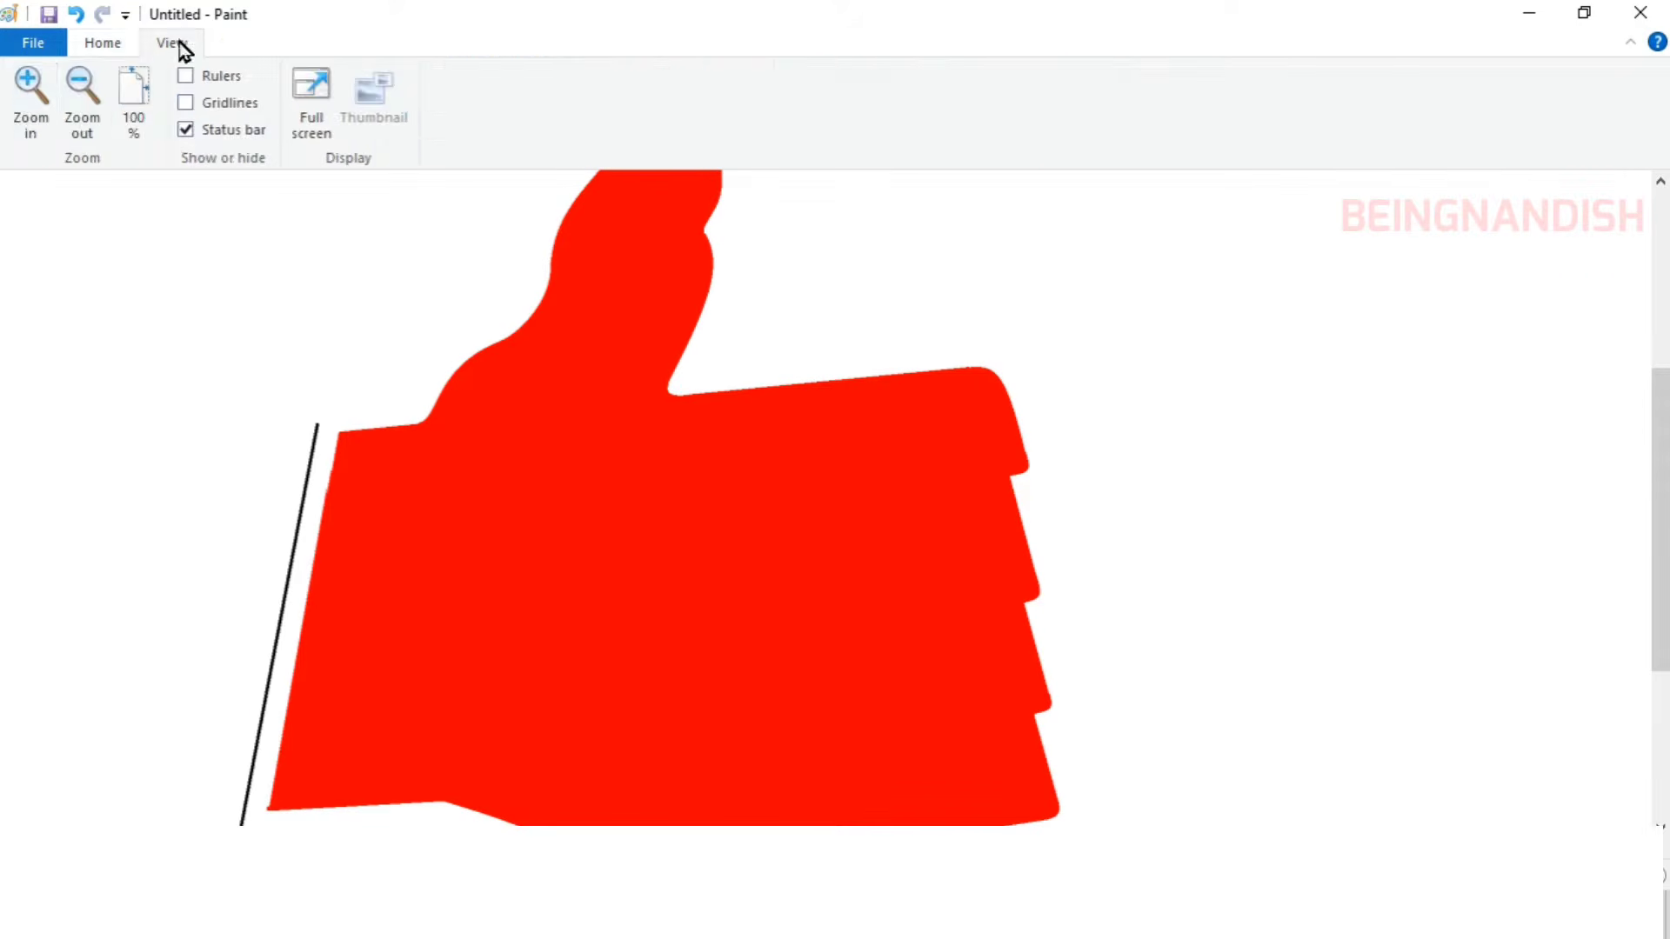
{"action": "left_click", "coordinate": [30, 91]}
{"action": "left_click", "coordinate": [103, 43]}
{"action": "left_click", "coordinate": [489, 78]}
{"action": "mouse_move", "coordinate": [633, 508]}
{"action": "left_mouse_down"}
{"action": "mouse_move", "coordinate": [824, 467]}
{"action": "mouse_move", "coordinate": [632, 487]}
{"action": "left_mouse_up"}
{"action": "scroll", "coordinate": [824, 497], "scroll_direction": "right", "scroll_amount": 3}
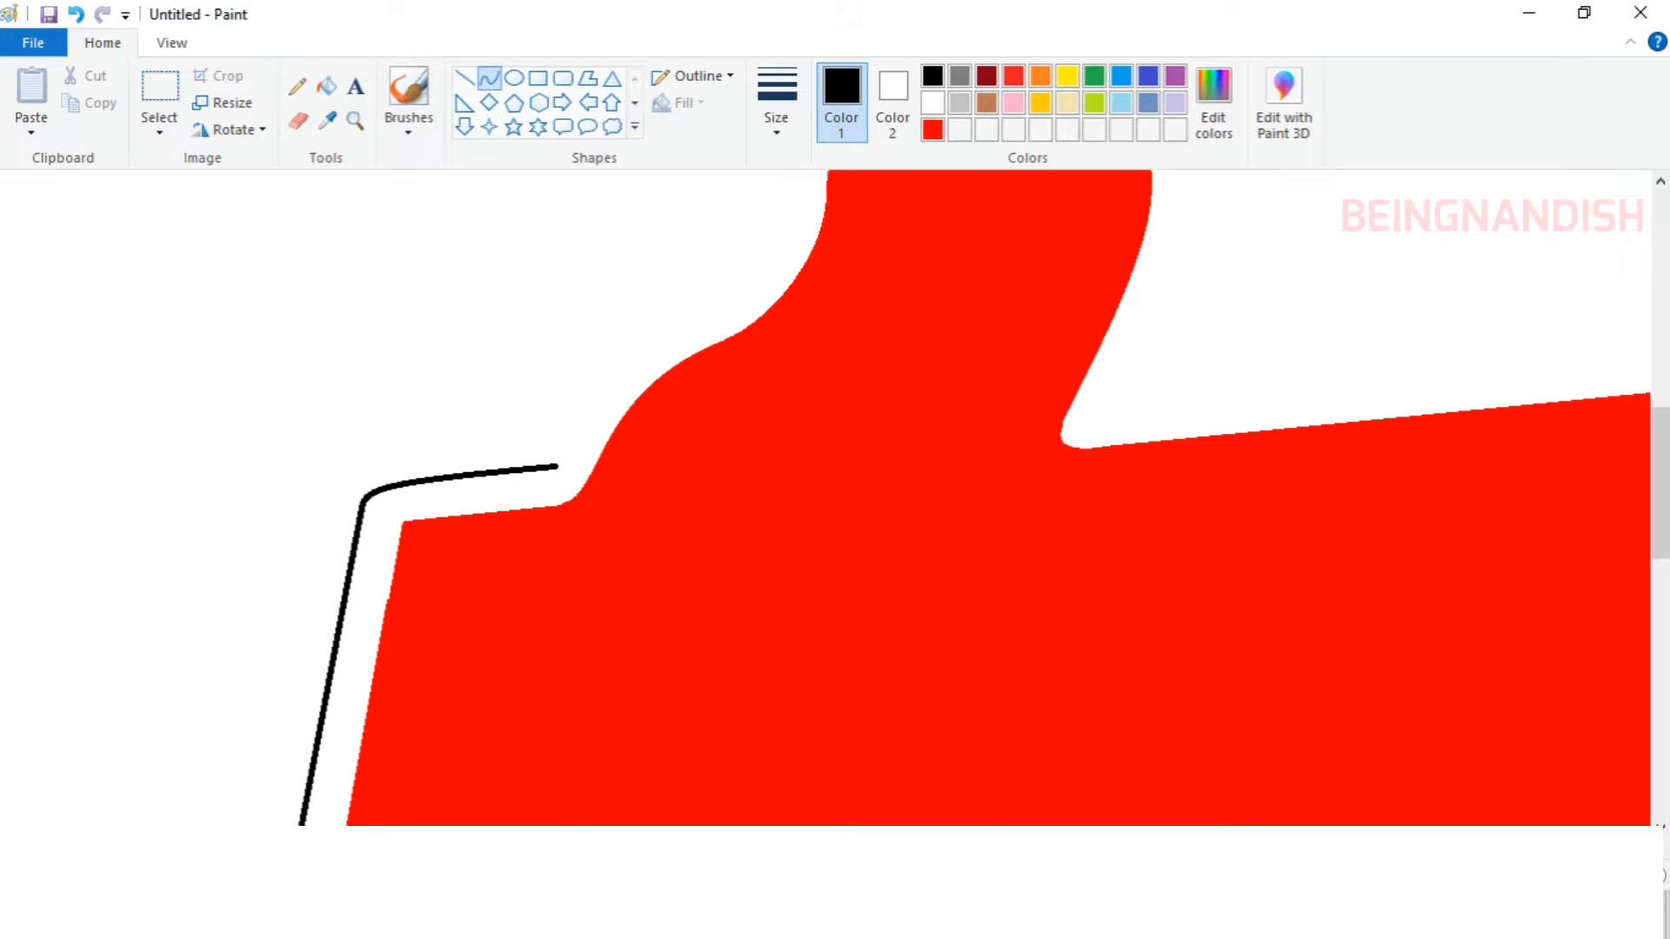
{"action": "left_click", "coordinate": [299, 121]}
{"action": "left_click_drag", "start_coordinate": [523, 468], "coordinate": [511, 468]}
Continue the black outline with a curve offset from the lower left bulge of the thumb.
{"action": "left_click", "coordinate": [490, 78]}
{"action": "mouse_move", "coordinate": [504, 467]}
{"action": "left_mouse_down"}
{"action": "mouse_move", "coordinate": [597, 354]}
{"action": "mouse_move", "coordinate": [654, 326]}
{"action": "left_mouse_up"}
{"action": "left_click_drag", "start_coordinate": [575, 396], "coordinate": [558, 361]}
{"action": "left_click_drag", "start_coordinate": [654, 326], "coordinate": [651, 309]}
{"action": "left_click_drag", "start_coordinate": [500, 387], "coordinate": [503, 385]}
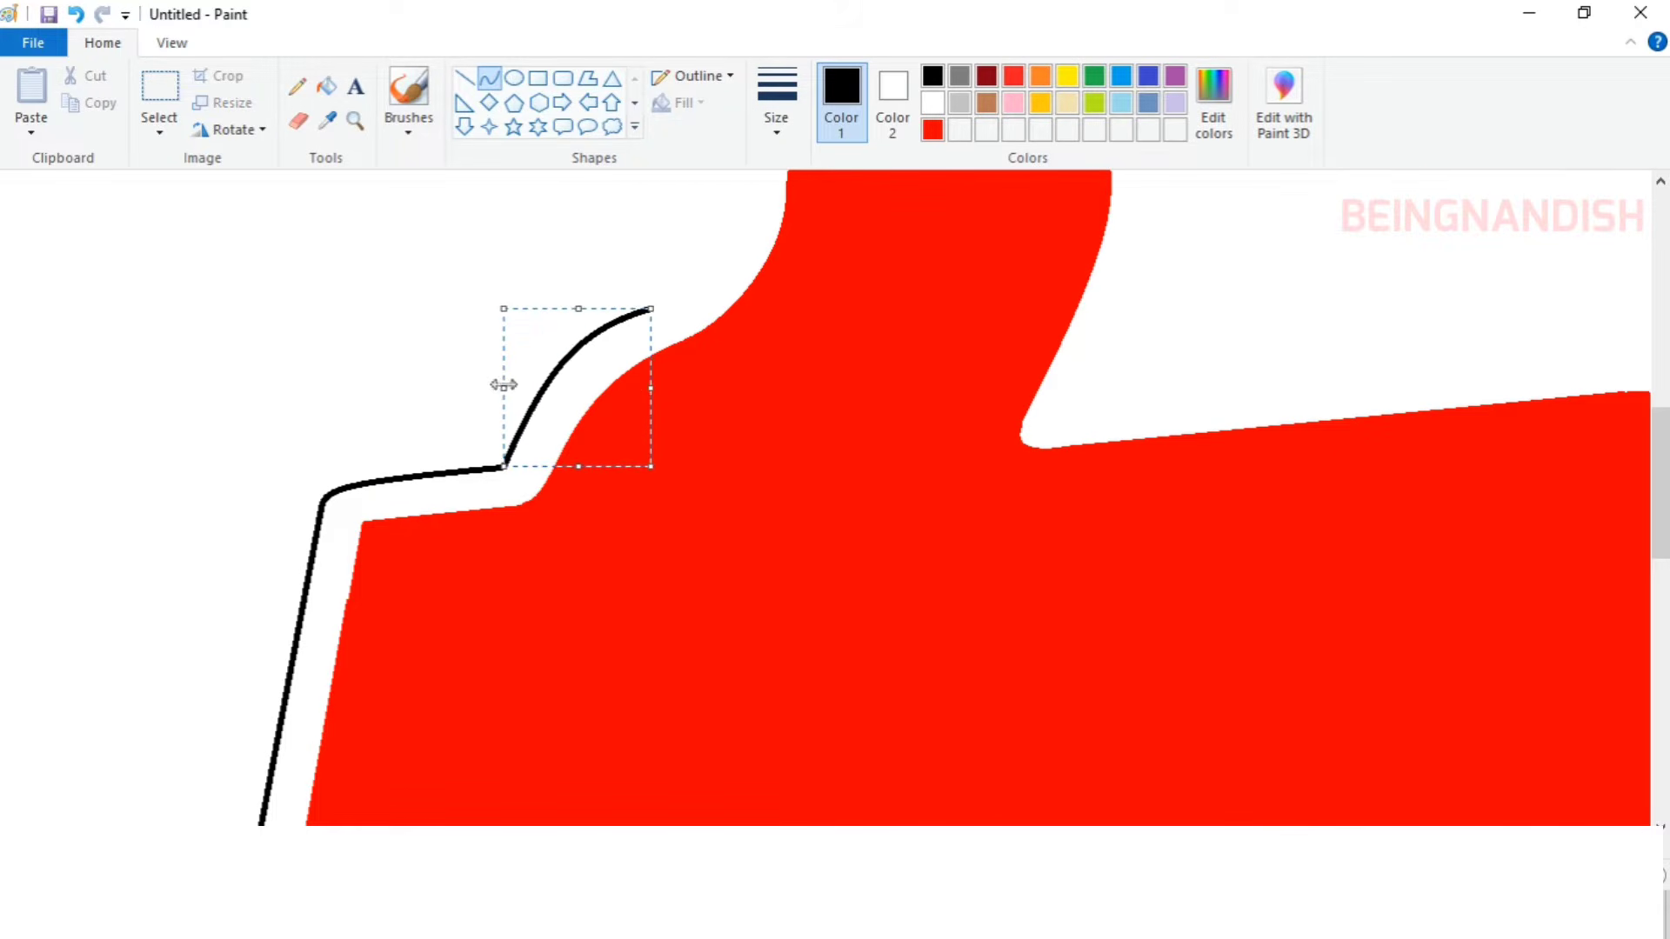
{"action": "left_click_drag", "start_coordinate": [651, 388], "coordinate": [663, 389]}
{"action": "left_click", "coordinate": [495, 366]}
Add the next black curve up the thumb's left side, following the red edge's inward bend.
{"action": "scroll", "coordinate": [495, 367], "scroll_direction": "up", "scroll_amount": 1}
{"action": "left_click_drag", "start_coordinate": [666, 474], "coordinate": [758, 288]}
{"action": "left_click_drag", "start_coordinate": [724, 379], "coordinate": [759, 426]}
{"action": "left_click_drag", "start_coordinate": [713, 288], "coordinate": [712, 312]}
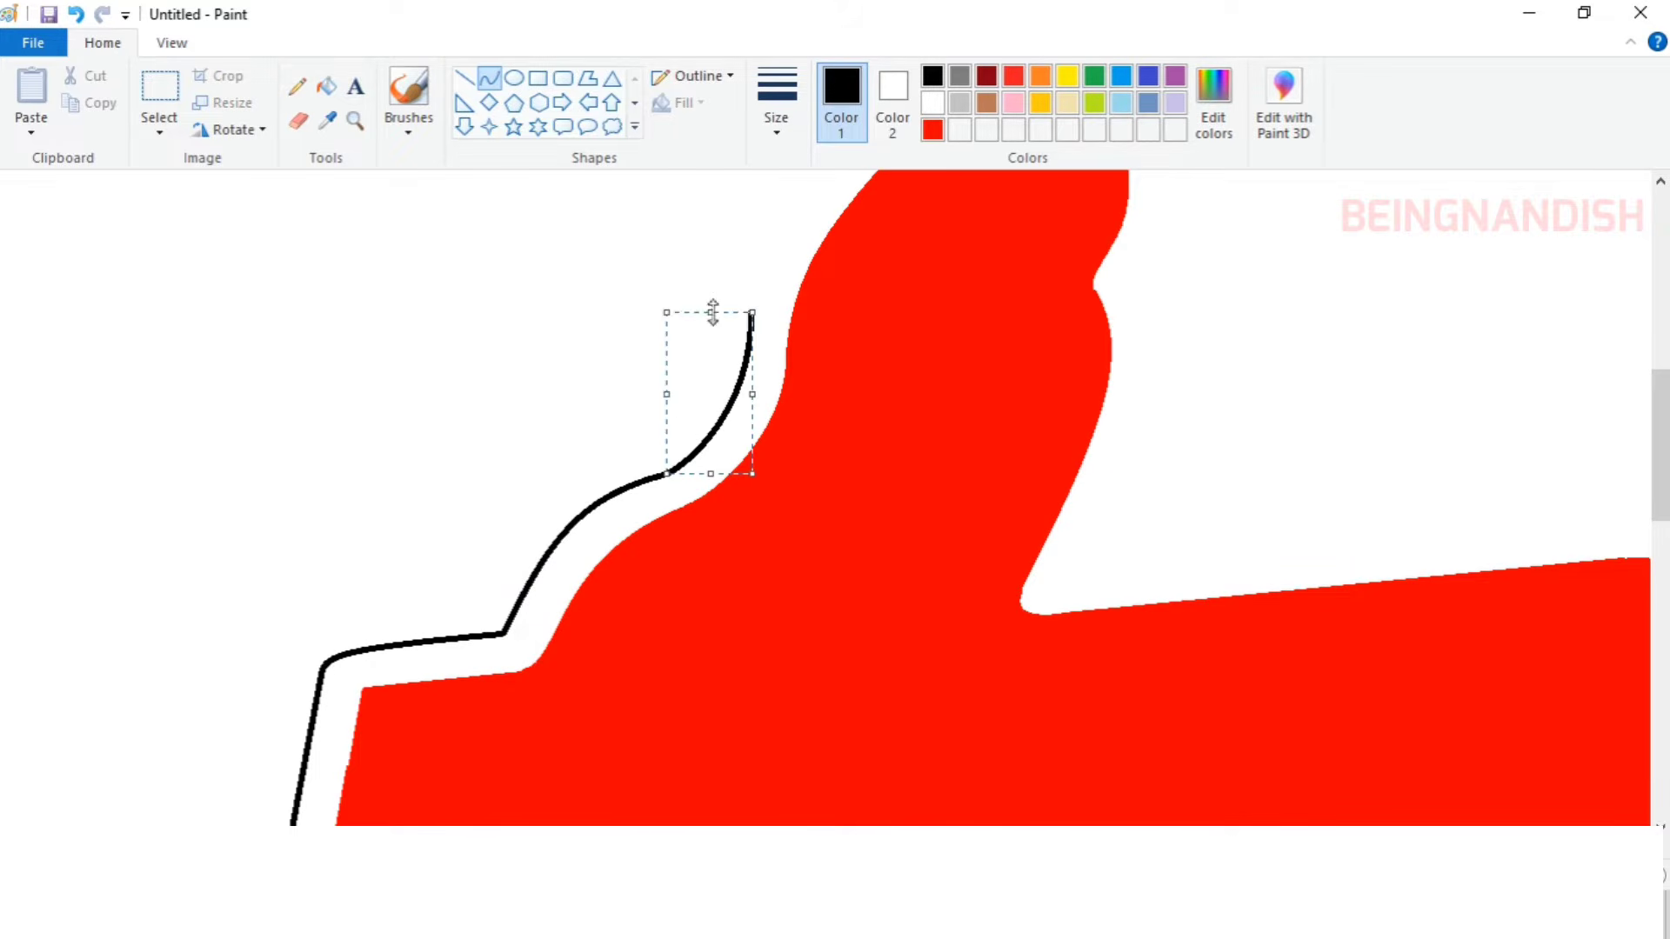
{"action": "left_click", "coordinate": [560, 318]}
Draw a black curve from the end of the outline up to the bend below the thumbnail.
{"action": "scroll", "coordinate": [560, 317], "scroll_direction": "up", "scroll_amount": 2}
{"action": "left_click_drag", "start_coordinate": [750, 644], "coordinate": [886, 455]}
{"action": "left_click_drag", "start_coordinate": [809, 564], "coordinate": [787, 544]}
{"action": "left_click_drag", "start_coordinate": [820, 451], "coordinate": [820, 436]}
{"action": "left_click_drag", "start_coordinate": [750, 541], "coordinate": [753, 542]}
{"action": "left_click", "coordinate": [715, 554]}
Carry the black outline up past the thumbnail and arch it over the tip of the thumb.
{"action": "scroll", "coordinate": [782, 589], "scroll_direction": "up", "scroll_amount": 1}
{"action": "left_click_drag", "start_coordinate": [887, 606], "coordinate": [900, 598]}
{"action": "left_click", "coordinate": [776, 571]}
{"action": "scroll", "coordinate": [776, 571], "scroll_direction": "up", "scroll_amount": 1}
{"action": "left_click_drag", "start_coordinate": [821, 636], "coordinate": [952, 545]}
{"action": "left_click_drag", "start_coordinate": [853, 588], "coordinate": [809, 585]}
{"action": "left_click_drag", "start_coordinate": [856, 561], "coordinate": [933, 538]}
{"action": "left_click", "coordinate": [872, 423]}
Draw black curves down the upper right side of the thumb, ending at the joint notch.
{"action": "scroll", "coordinate": [872, 423], "scroll_direction": "down", "scroll_amount": 2}
{"action": "left_click_drag", "start_coordinate": [969, 212], "coordinate": [1158, 479]}
{"action": "mouse_move", "coordinate": [1083, 338]}
{"action": "left_mouse_down"}
{"action": "mouse_move", "coordinate": [1120, 314]}
{"action": "mouse_move", "coordinate": [1165, 345]}
{"action": "mouse_move", "coordinate": [1135, 457]}
{"action": "left_mouse_up"}
{"action": "left_click", "coordinate": [1196, 339]}
{"action": "scroll", "coordinate": [1196, 339], "scroll_direction": "down", "scroll_amount": 1}
{"action": "left_click_drag", "start_coordinate": [1142, 419], "coordinate": [1162, 419]}
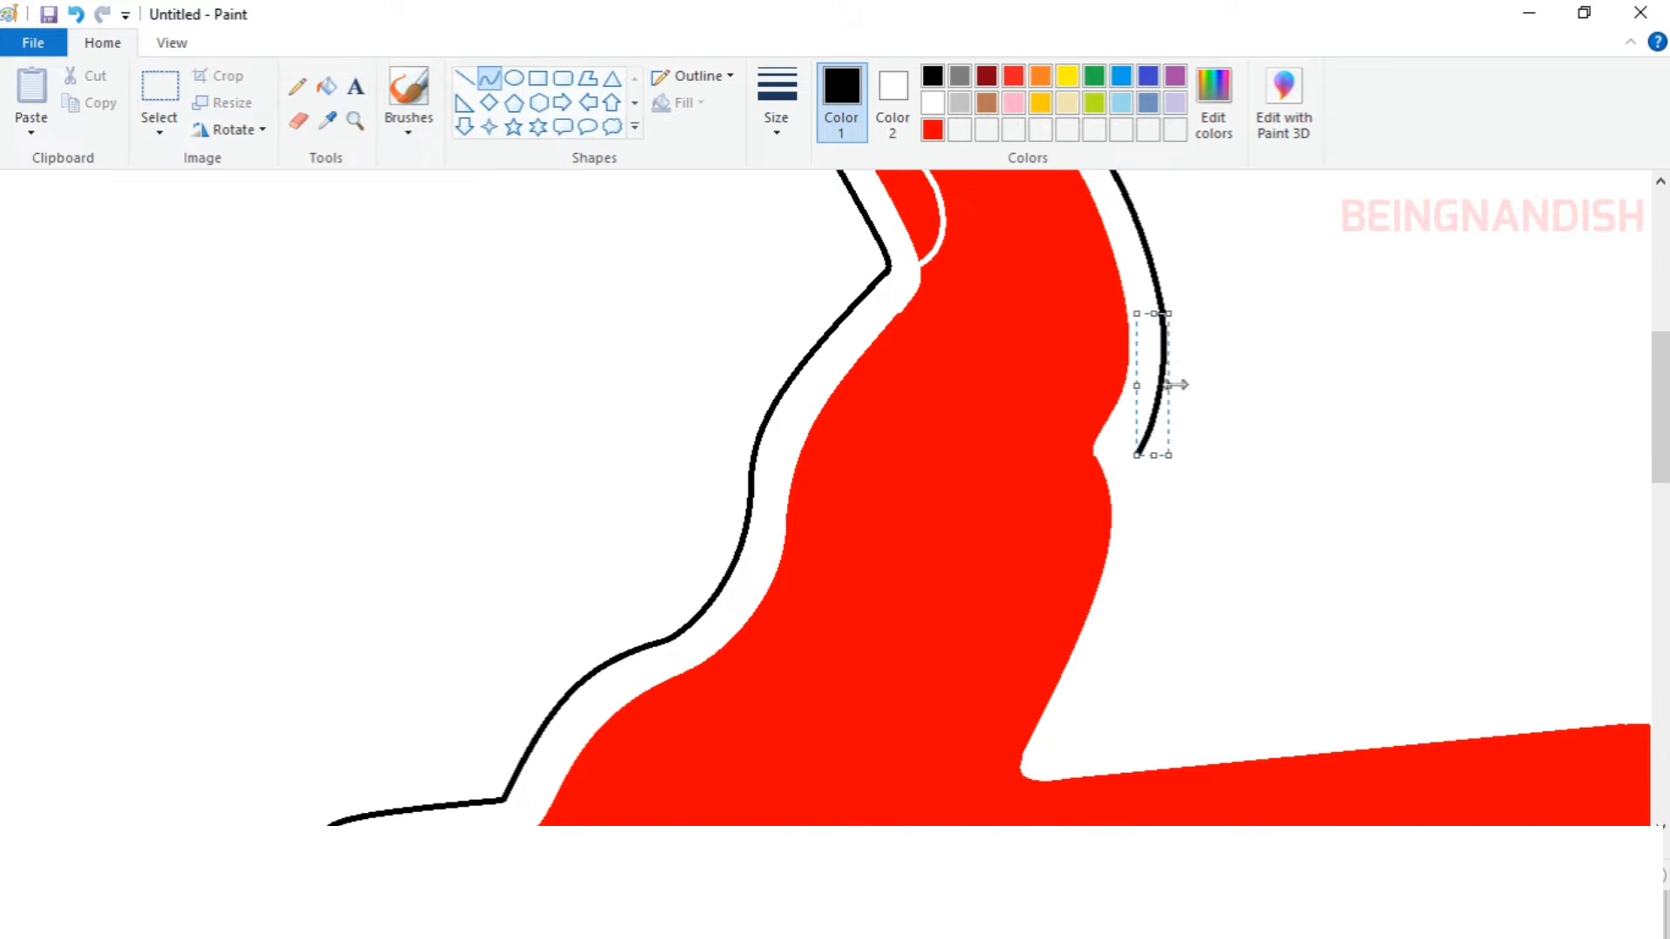
{"action": "left_click", "coordinate": [1212, 402]}
Draw a black curve from the thumb joint down the right side to the thumb's base.
{"action": "scroll", "coordinate": [1211, 403], "scroll_direction": "down", "scroll_amount": 1}
{"action": "left_click_drag", "start_coordinate": [1137, 289], "coordinate": [1077, 571]}
{"action": "left_click_drag", "start_coordinate": [1122, 370], "coordinate": [1151, 358]}
{"action": "left_click_drag", "start_coordinate": [1106, 511], "coordinate": [1115, 514]}
{"action": "left_click", "coordinate": [1153, 522]}
Draw a straight black line from the thumb's base parallel to the fist's top edge.
{"action": "left_click_drag", "start_coordinate": [783, 844], "coordinate": [948, 844]}
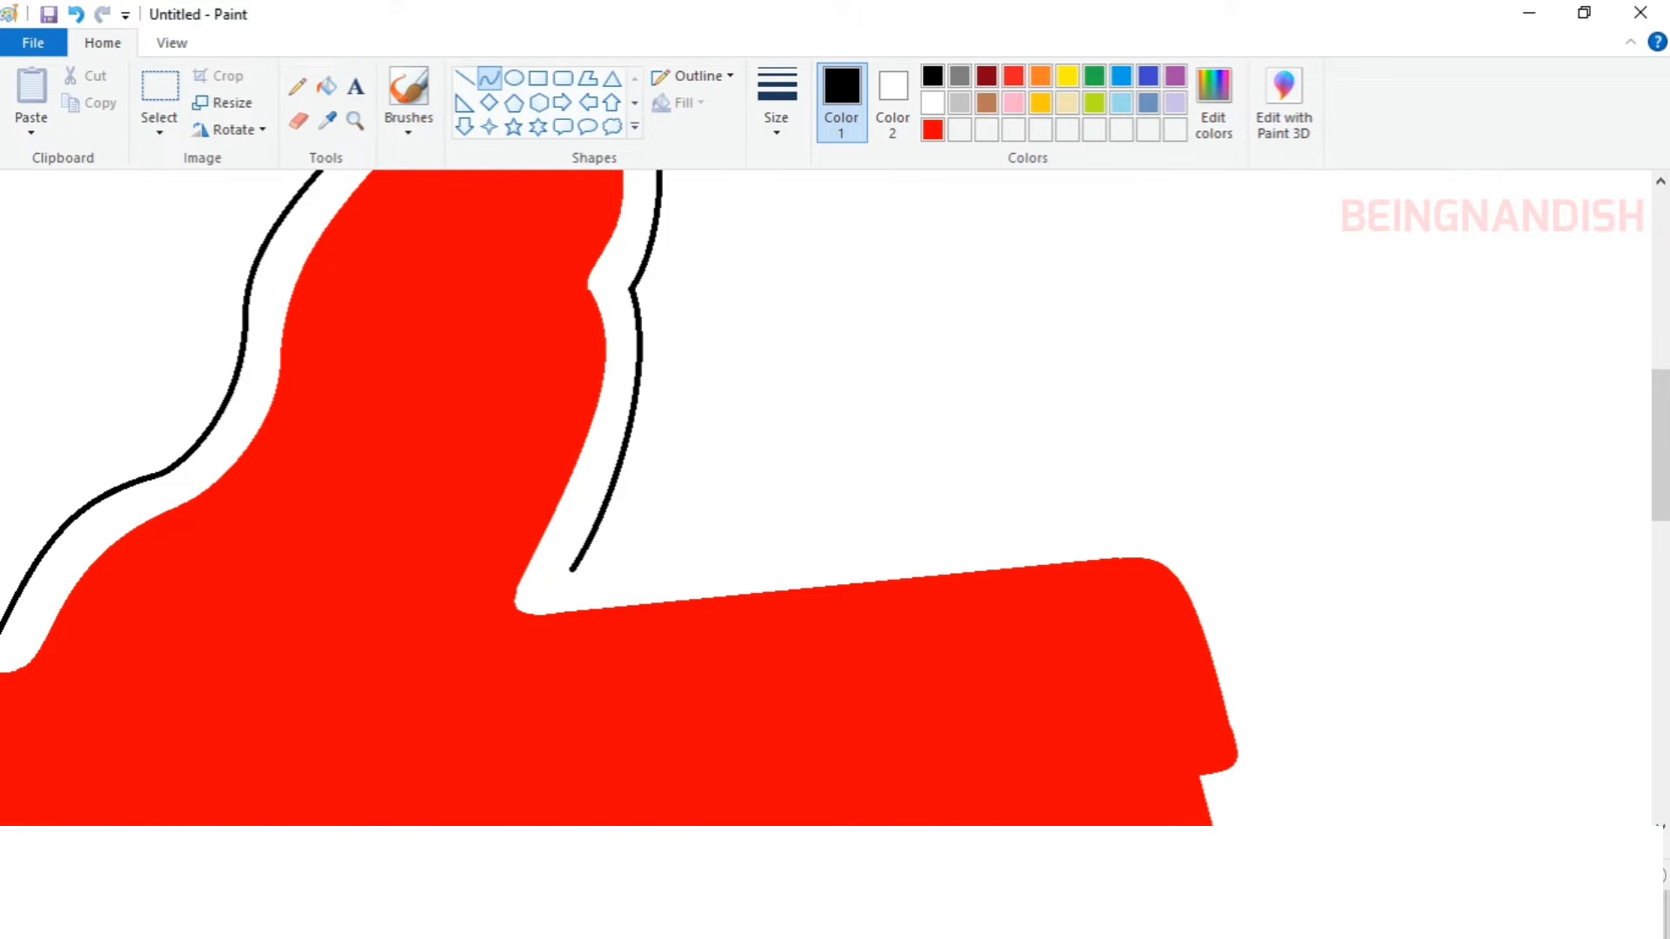
{"action": "left_click", "coordinate": [465, 78]}
{"action": "left_click_drag", "start_coordinate": [572, 569], "coordinate": [1074, 522]}
Draw straight black lines parallel to the outer edges of the first and second fingers.
{"action": "scroll", "coordinate": [958, 275], "scroll_direction": "down", "scroll_amount": 2}
{"action": "left_click_drag", "start_coordinate": [1223, 237], "coordinate": [1274, 397]}
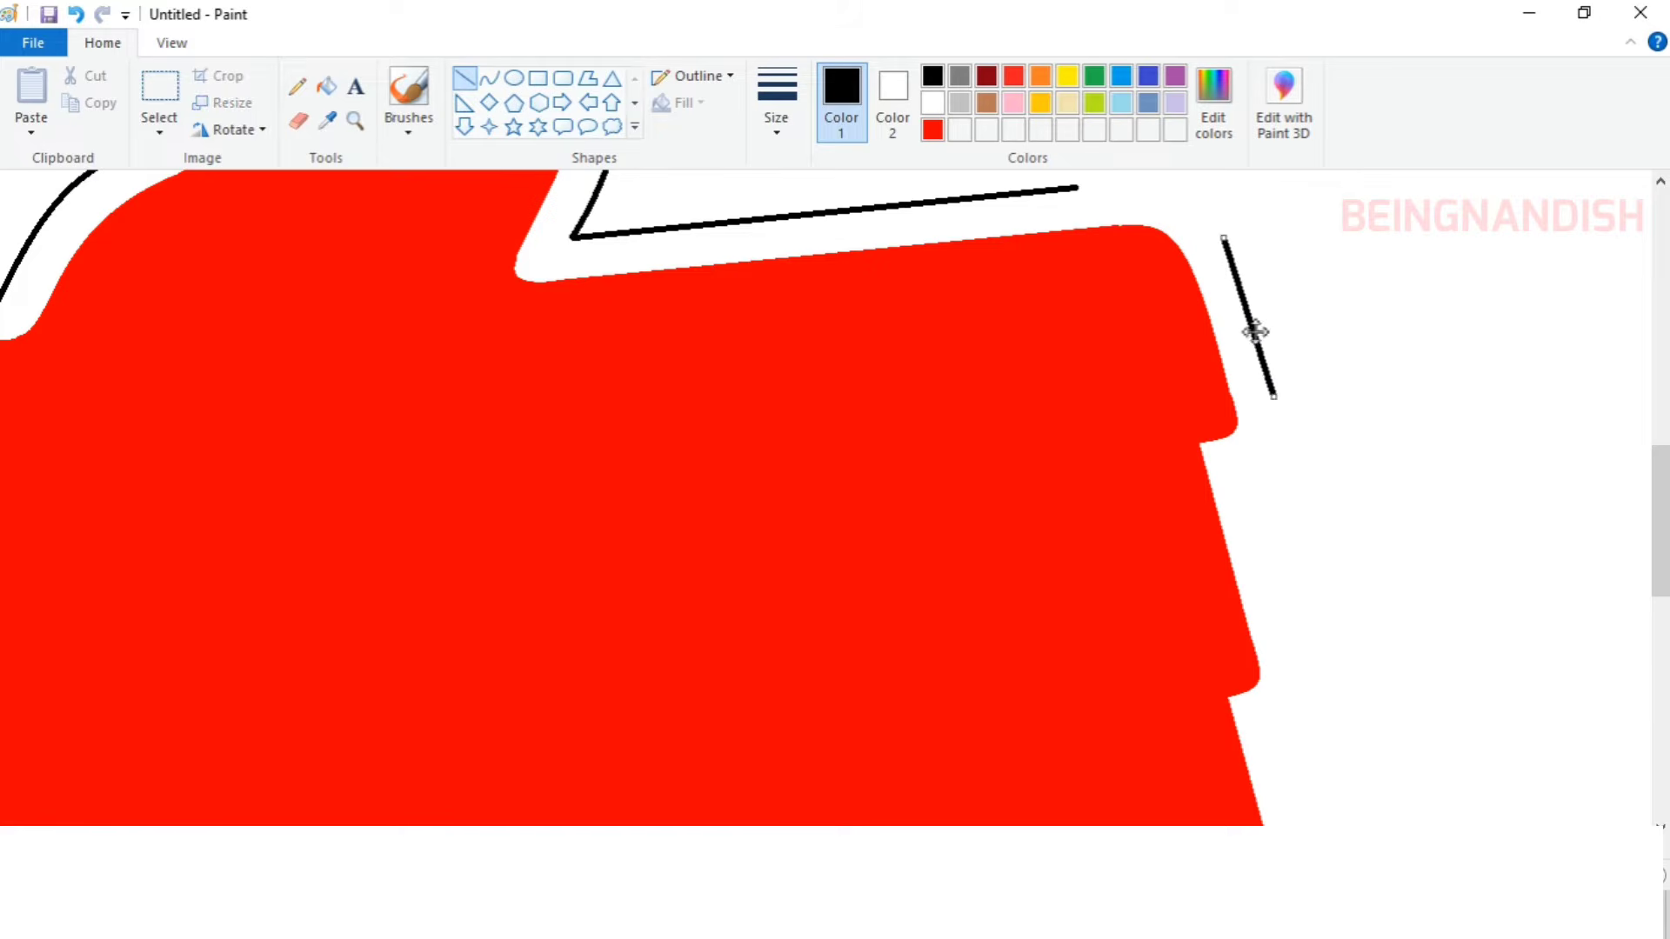
{"action": "left_click_drag", "start_coordinate": [1255, 332], "coordinate": [1261, 339]}
{"action": "left_click", "coordinate": [1250, 466]}
{"action": "left_click_drag", "start_coordinate": [1279, 527], "coordinate": [1309, 650]}
{"action": "left_click", "coordinate": [1384, 491]}
Draw straight black lines parallel to the outer edges of the third and fourth fingers.
{"action": "scroll", "coordinate": [1384, 490], "scroll_direction": "down", "scroll_amount": 1}
{"action": "left_click_drag", "start_coordinate": [1287, 585], "coordinate": [1327, 728]}
{"action": "left_click", "coordinate": [1386, 648]}
{"action": "scroll", "coordinate": [1387, 648], "scroll_direction": "down", "scroll_amount": 2}
{"action": "left_click_drag", "start_coordinate": [1292, 438], "coordinate": [1352, 645]}
{"action": "left_click_drag", "start_coordinate": [1324, 552], "coordinate": [1319, 548]}
{"action": "left_click", "coordinate": [1391, 561]}
Connect the black top line to the first finger's line with a rounded corner curve.
{"action": "scroll", "coordinate": [1392, 561], "scroll_direction": "up", "scroll_amount": 4}
{"action": "left_click", "coordinate": [488, 79]}
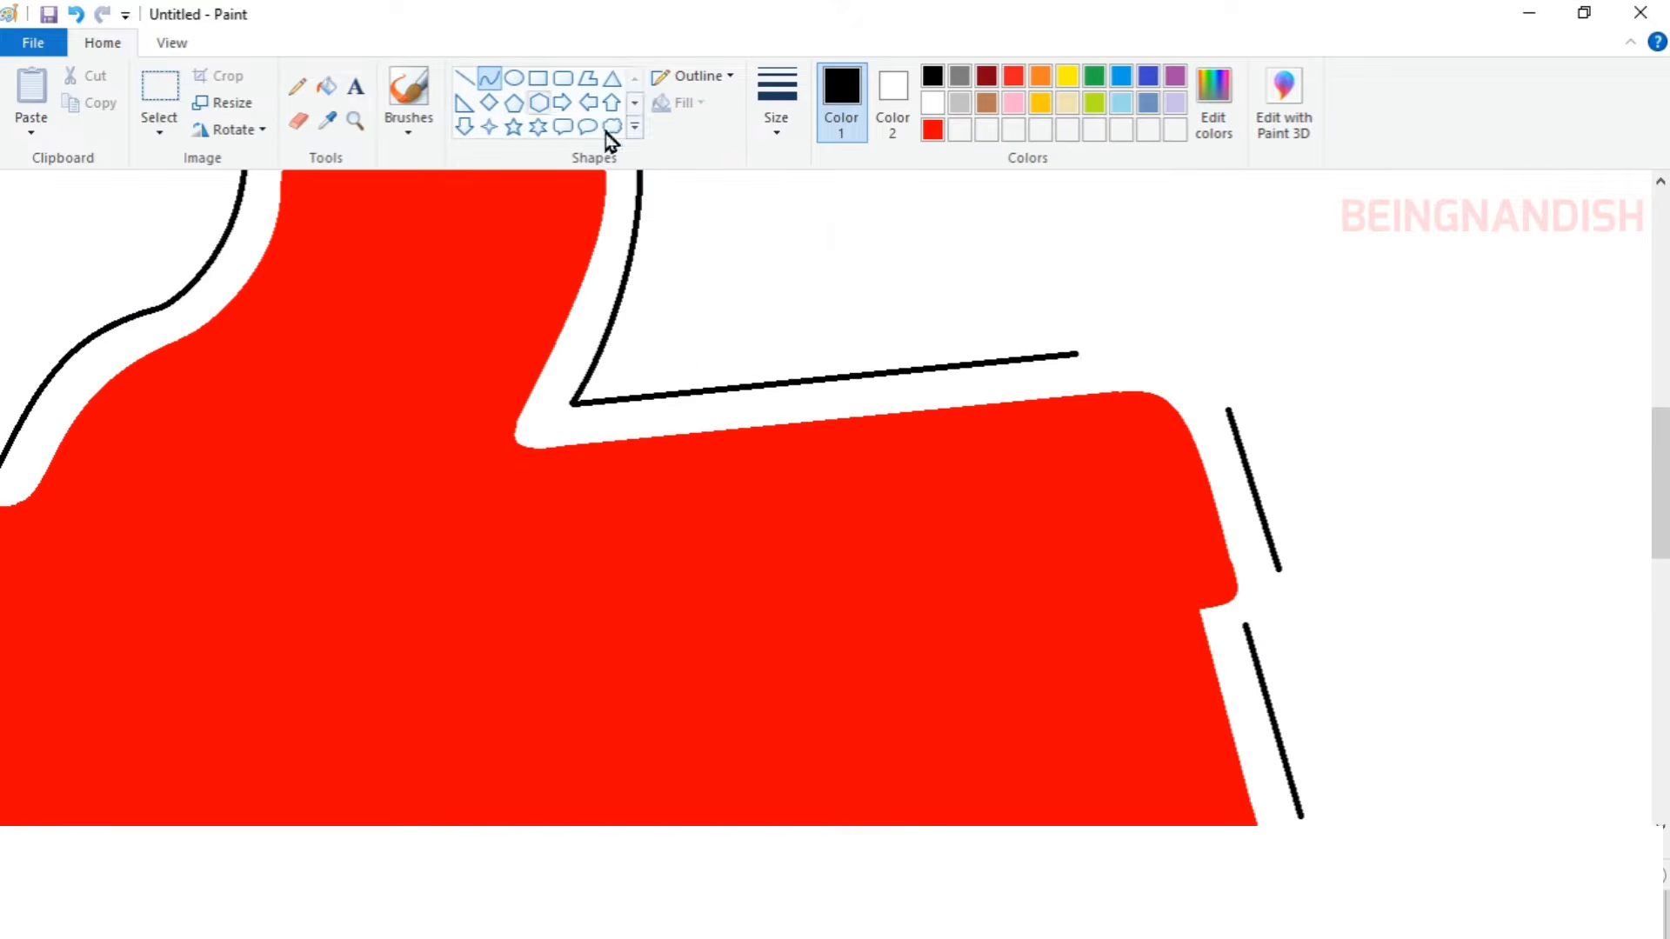
{"action": "left_click_drag", "start_coordinate": [1076, 354], "coordinate": [1222, 410]}
{"action": "left_click_drag", "start_coordinate": [1163, 378], "coordinate": [1192, 353]}
{"action": "left_click", "coordinate": [1281, 402]}
Extend the black finger lines and join them with short segments at each knuckle notch.
{"action": "scroll", "coordinate": [1280, 402], "scroll_direction": "down", "scroll_amount": 2}
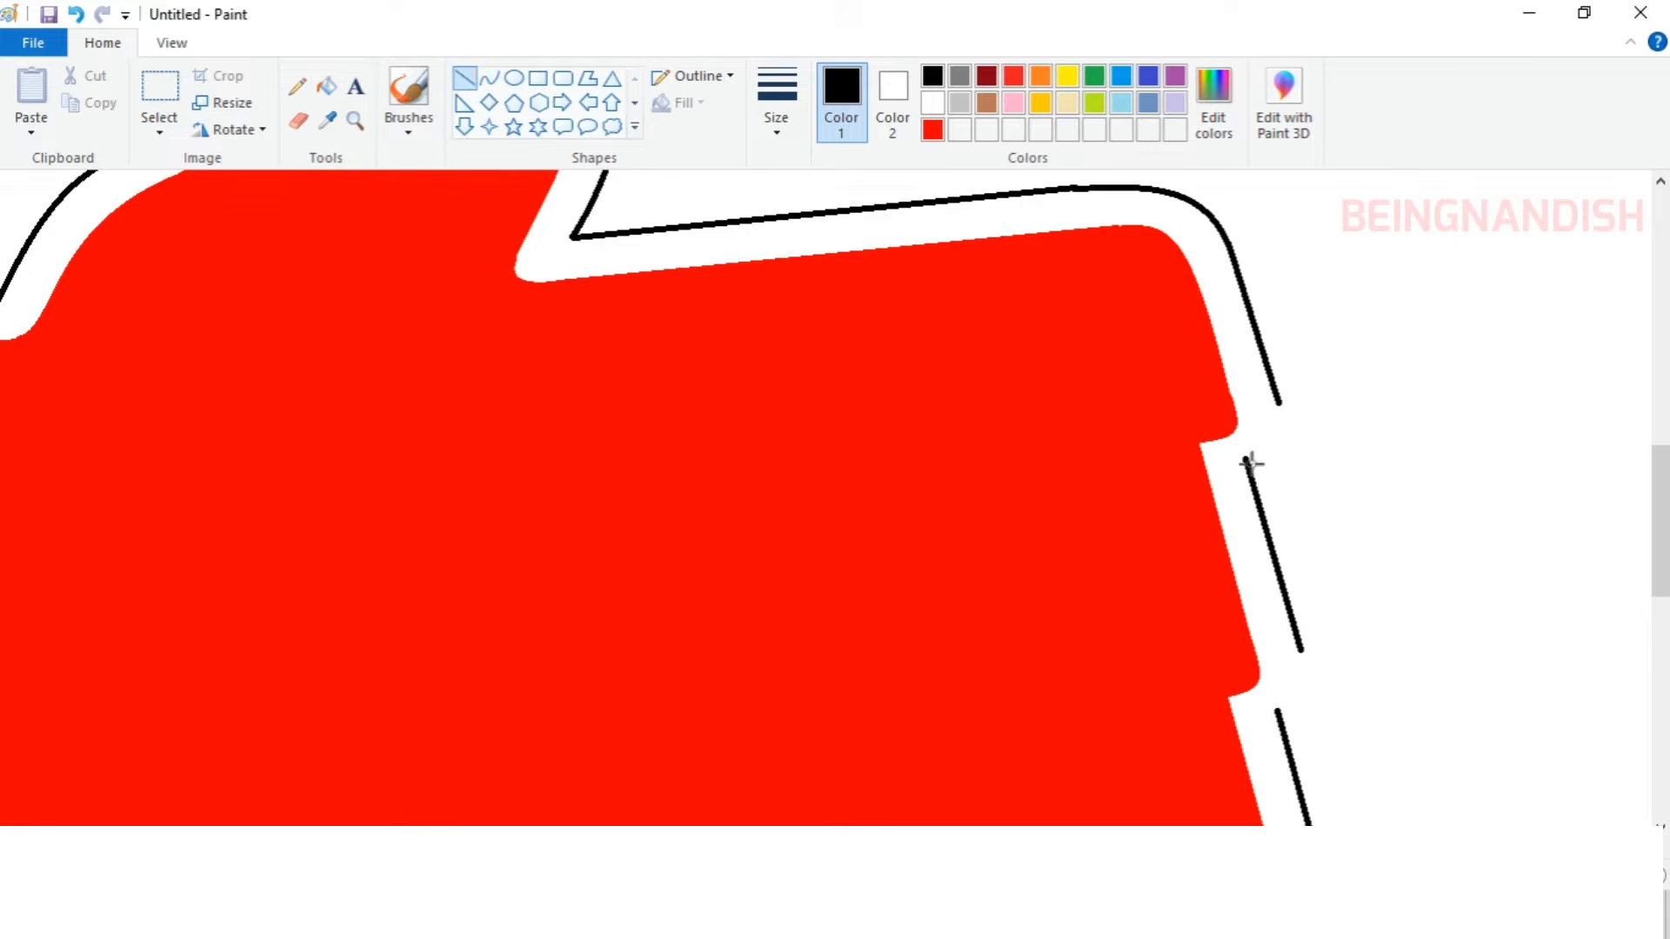
{"action": "key", "text": "ctrl+z"}
{"action": "scroll", "coordinate": [1348, 453], "scroll_direction": "down", "scroll_amount": 4}
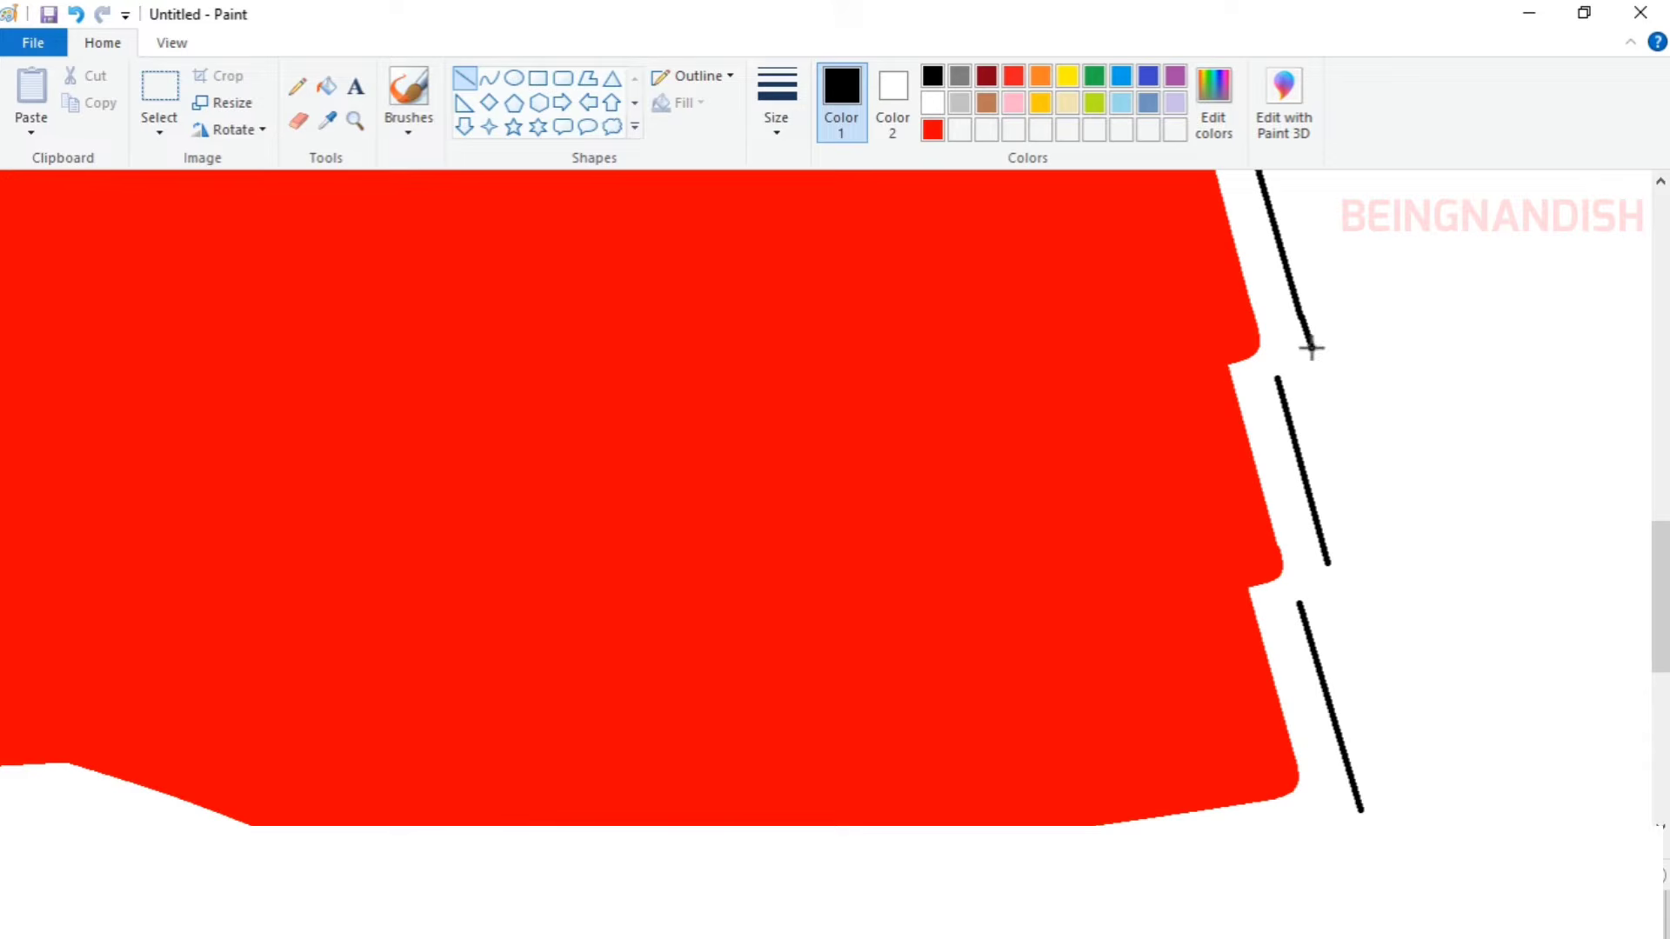
{"action": "scroll", "coordinate": [1364, 403], "scroll_direction": "down", "scroll_amount": 2}
{"action": "scroll", "coordinate": [1384, 395], "scroll_direction": "down", "scroll_amount": 2}
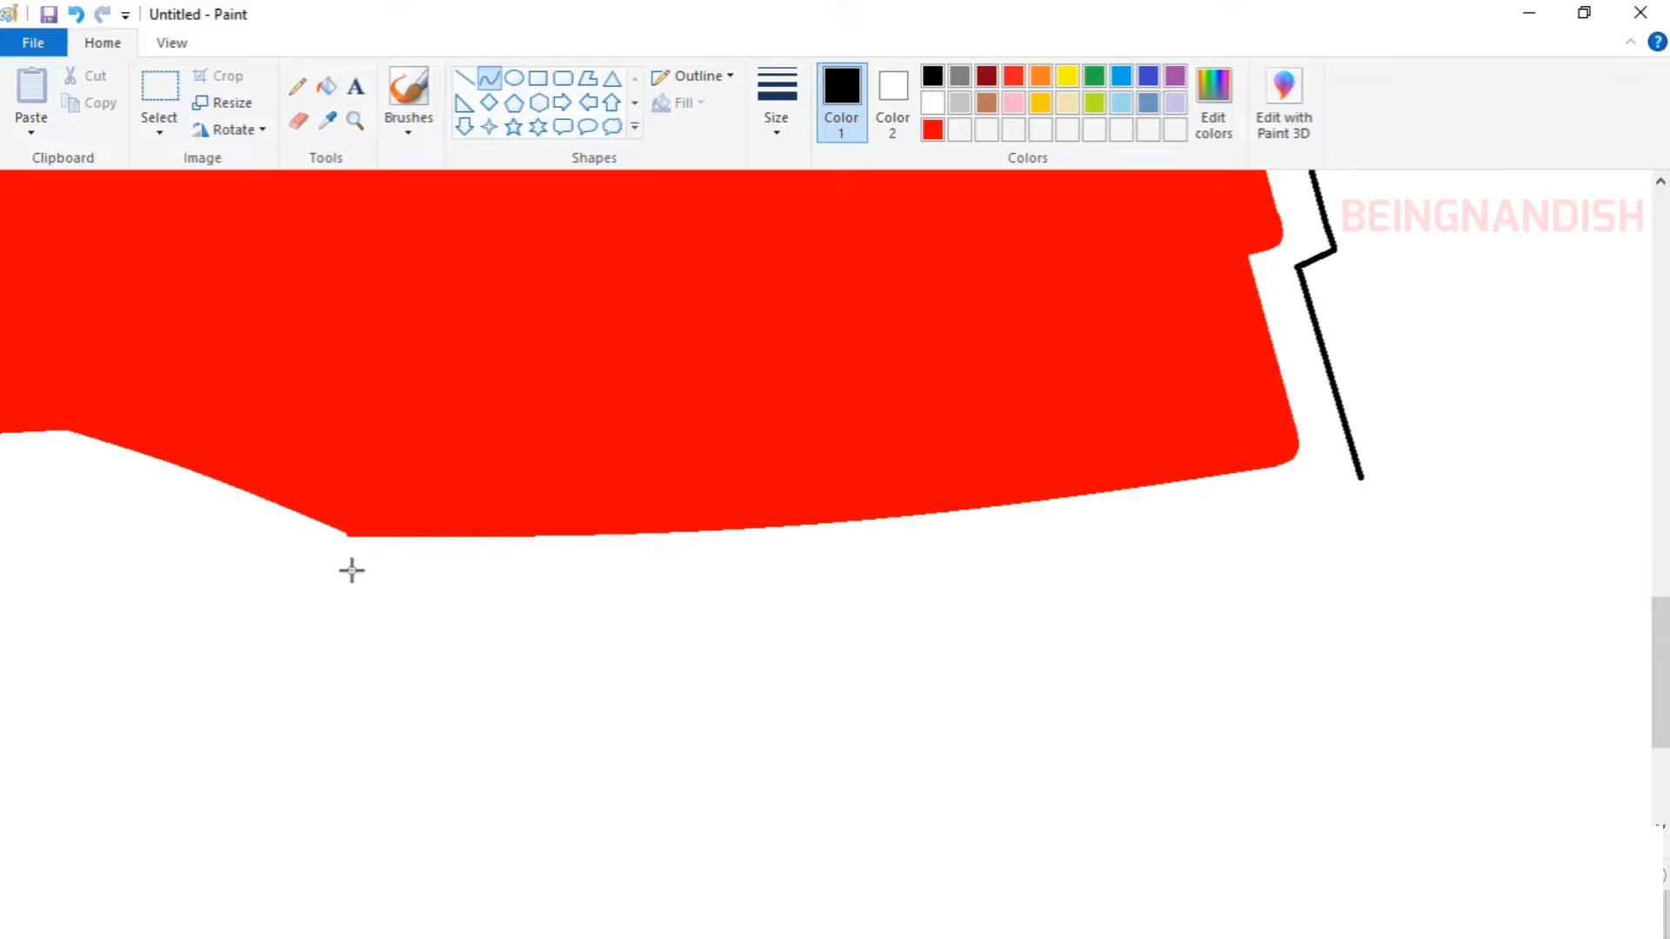
Draw a black curve below the fist's lower edge, ending at the bottom of the fourth finger's line.
{"action": "left_click_drag", "start_coordinate": [346, 573], "coordinate": [1360, 481]}
{"action": "left_click_drag", "start_coordinate": [1145, 560], "coordinate": [1093, 555]}
{"action": "left_click", "coordinate": [696, 578]}
{"action": "left_click_drag", "start_coordinate": [346, 581], "coordinate": [335, 590]}
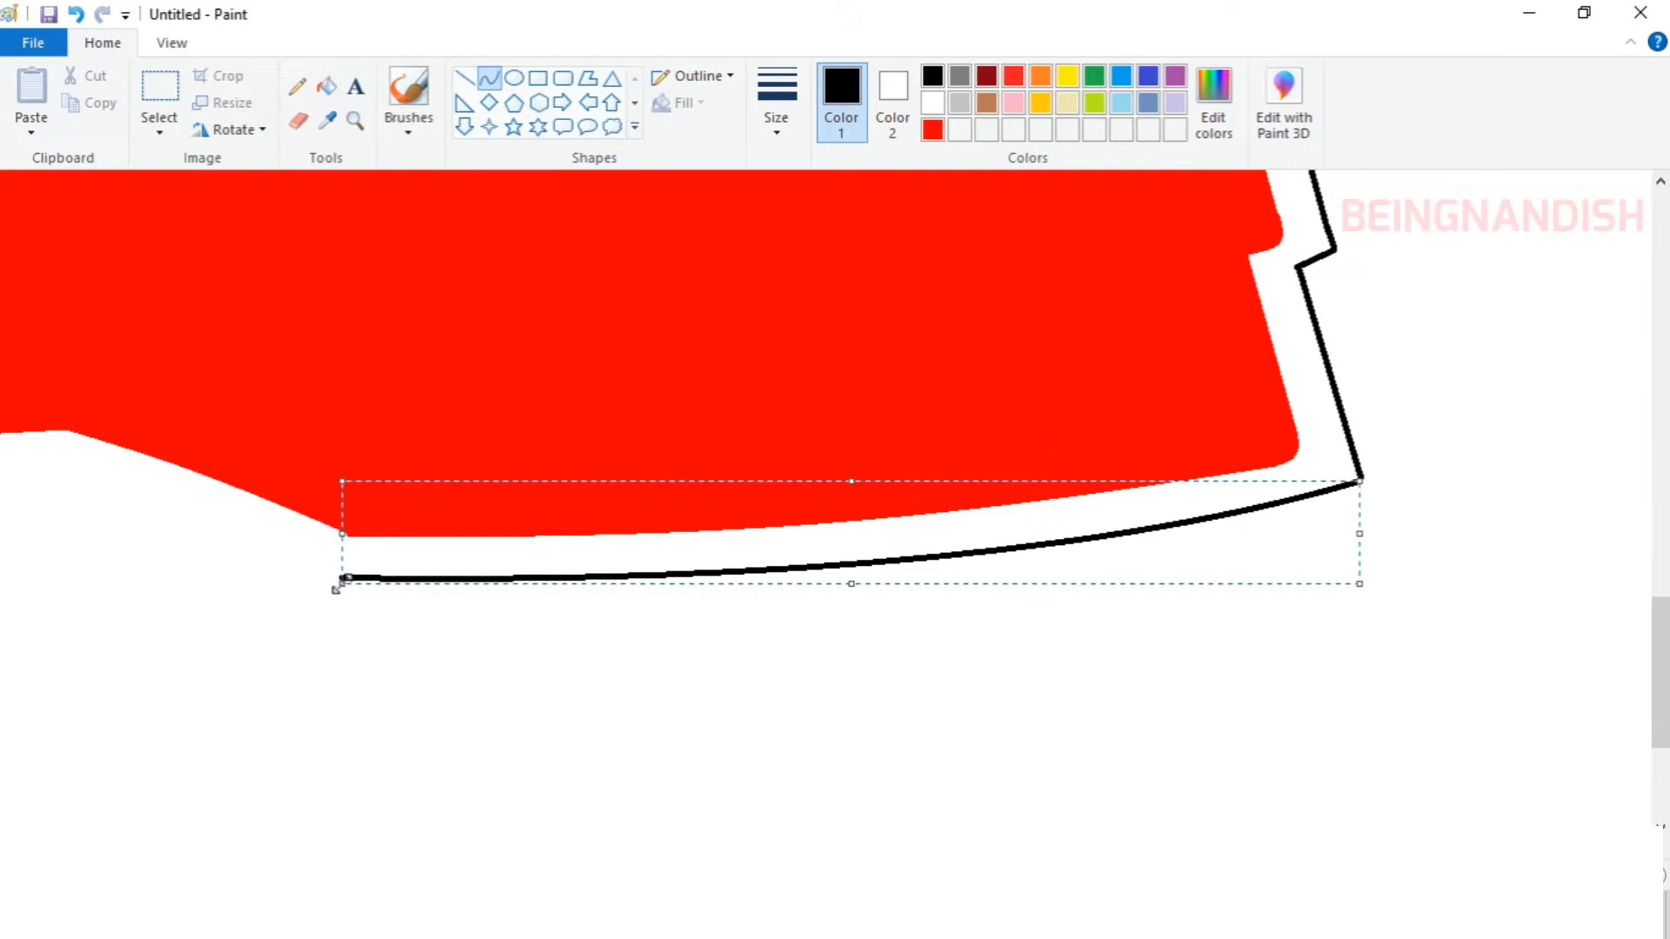
Close the black outline beneath the wrist with a straight line and a slightly bent curve along the sloping lower edge.
{"action": "scroll", "coordinate": [336, 590], "scroll_direction": "left", "scroll_amount": 4}
{"action": "left_click", "coordinate": [465, 77]}
{"action": "mouse_move", "coordinate": [335, 491]}
{"action": "left_mouse_down"}
{"action": "mouse_move", "coordinate": [731, 469]}
{"action": "mouse_move", "coordinate": [1009, 578]}
{"action": "left_mouse_up"}
{"action": "left_click", "coordinate": [490, 79]}
{"action": "left_click_drag", "start_coordinate": [833, 511], "coordinate": [828, 499]}
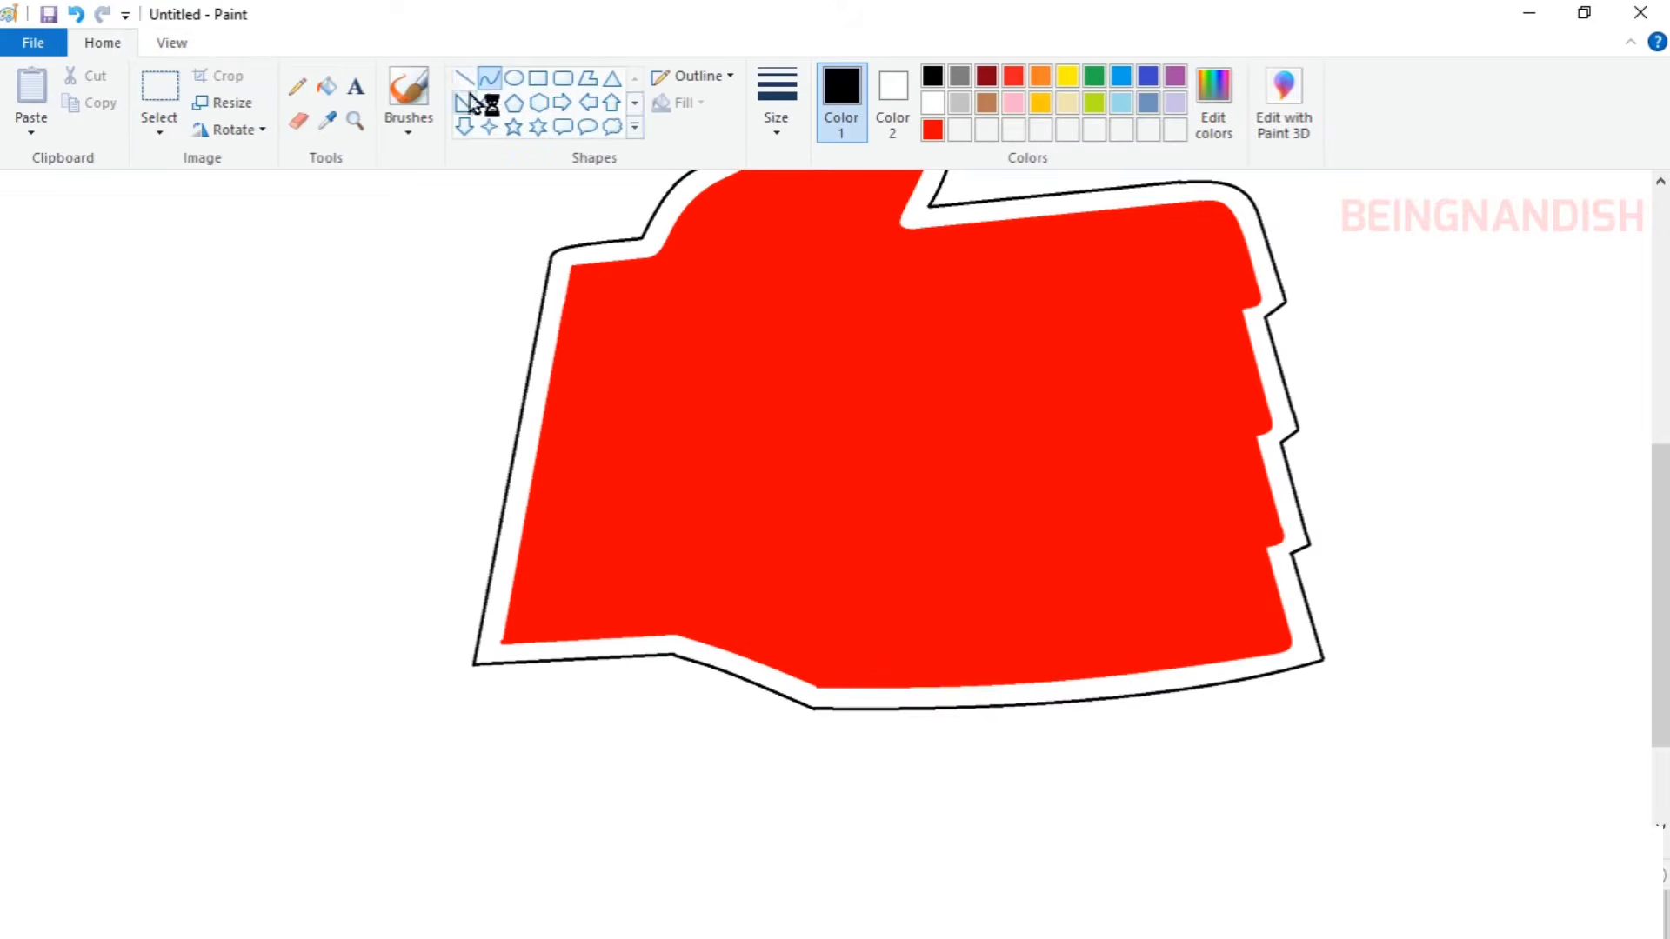
Start a second black outline outside the first, following the wrist's side, its lower edge and the sloping curve.
{"action": "left_click", "coordinate": [465, 78]}
{"action": "left_click_drag", "start_coordinate": [530, 245], "coordinate": [448, 687]}
{"action": "left_click_drag", "start_coordinate": [447, 687], "coordinate": [670, 677]}
{"action": "scroll", "coordinate": [671, 678], "scroll_direction": "down", "scroll_amount": 2}
{"action": "left_click", "coordinate": [490, 78]}
{"action": "left_click_drag", "start_coordinate": [667, 522], "coordinate": [808, 574]}
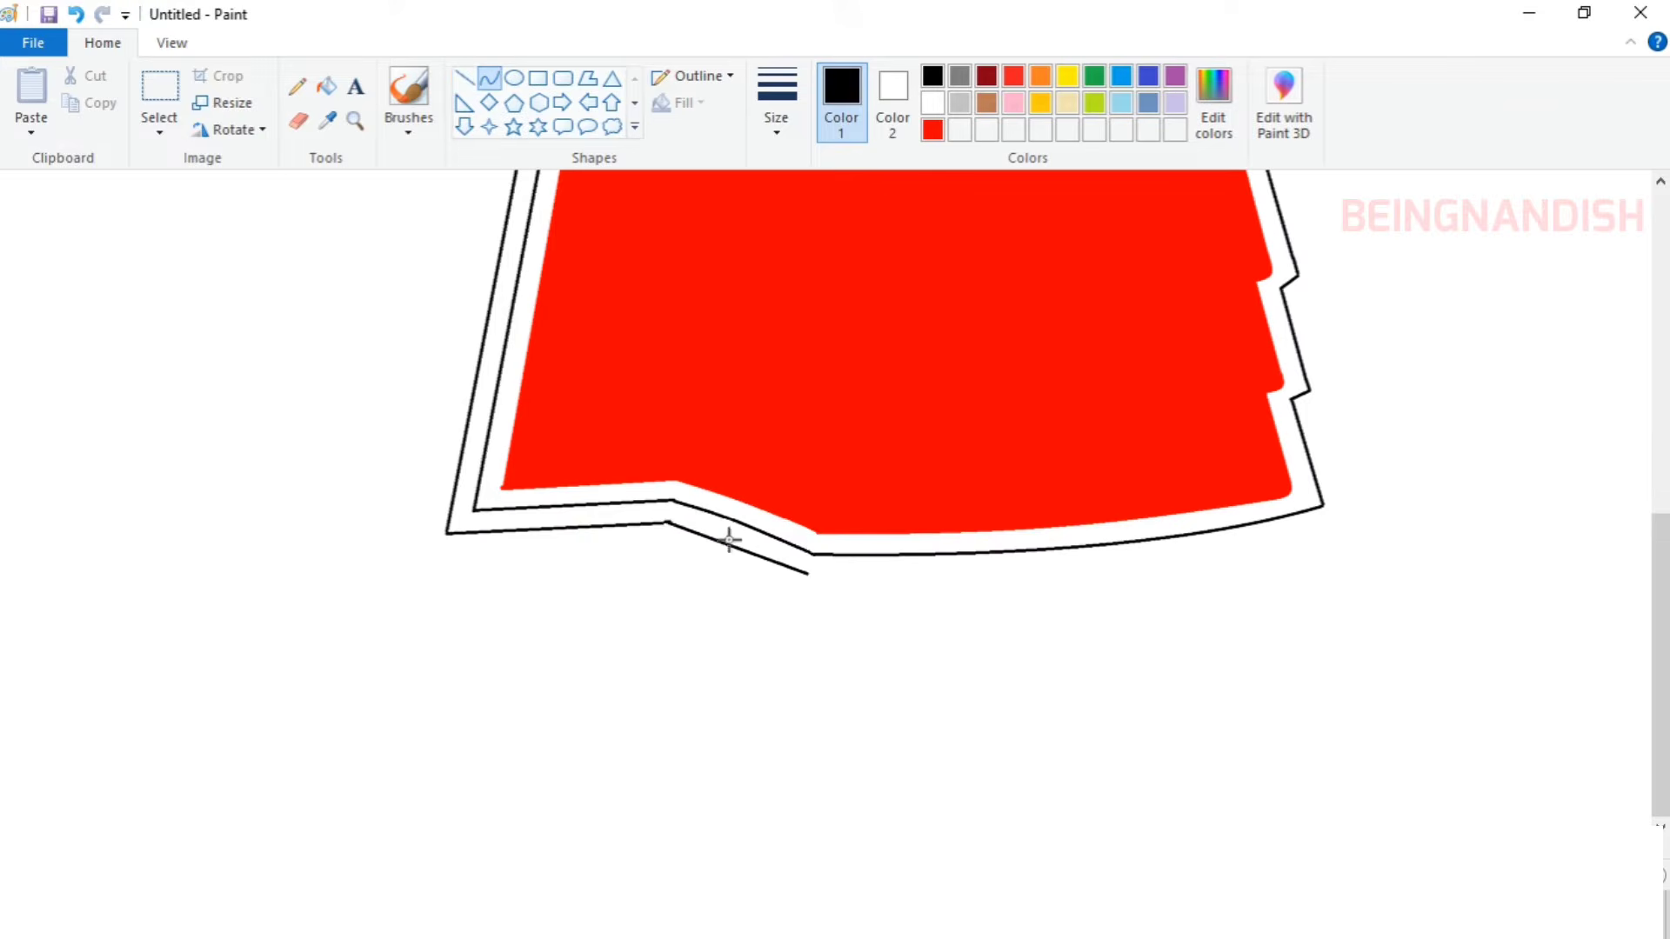
{"action": "left_click_drag", "start_coordinate": [729, 539], "coordinate": [736, 535]}
Extend the outer outline with a long black curve parallel to the fist's lower edge, ending just beyond the fourth finger.
{"action": "scroll", "coordinate": [875, 619], "scroll_direction": "right", "scroll_amount": 4}
{"action": "left_click_drag", "start_coordinate": [499, 575], "coordinate": [1043, 515]}
{"action": "left_click_drag", "start_coordinate": [745, 575], "coordinate": [922, 557]}
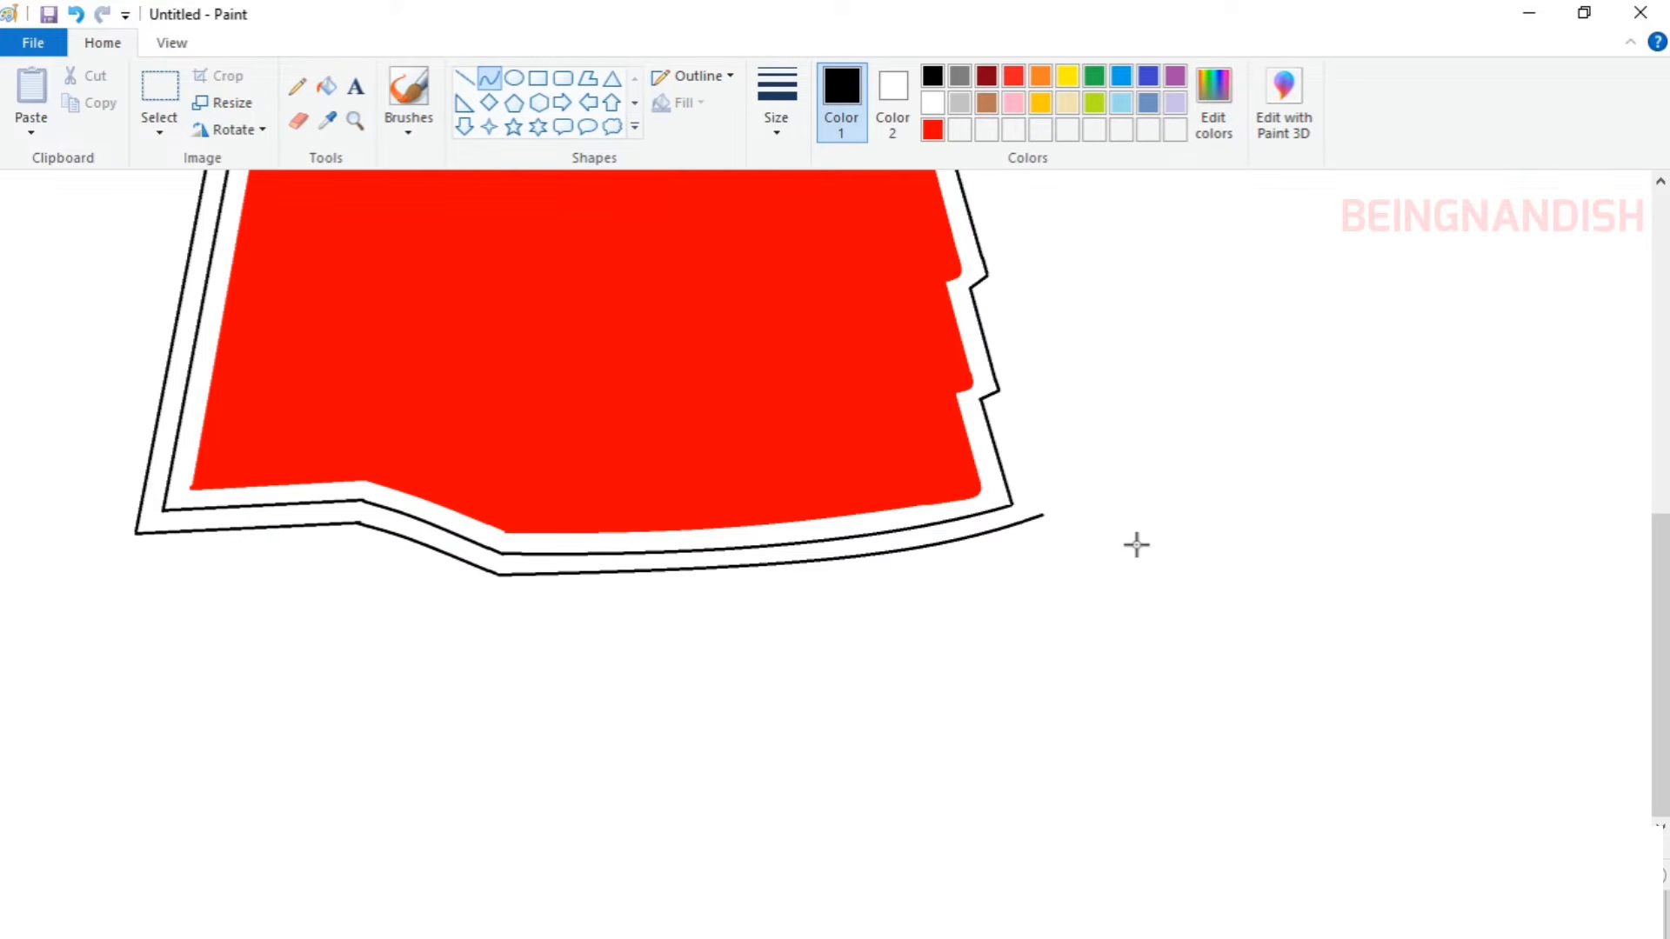
Draw outer black lines parallel to the four finger ends, joined by short segments at each knuckle notch.
{"action": "left_click", "coordinate": [465, 79]}
{"action": "left_click_drag", "start_coordinate": [1007, 408], "coordinate": [1043, 515]}
{"action": "scroll", "coordinate": [1021, 421], "scroll_direction": "up", "scroll_amount": 3}
{"action": "mouse_move", "coordinate": [1008, 574]}
{"action": "left_mouse_down"}
{"action": "mouse_move", "coordinate": [1033, 563]}
{"action": "mouse_move", "coordinate": [994, 463]}
{"action": "mouse_move", "coordinate": [1013, 453]}
{"action": "left_mouse_up"}
{"action": "scroll", "coordinate": [1000, 477], "scroll_direction": "up", "scroll_amount": 3}
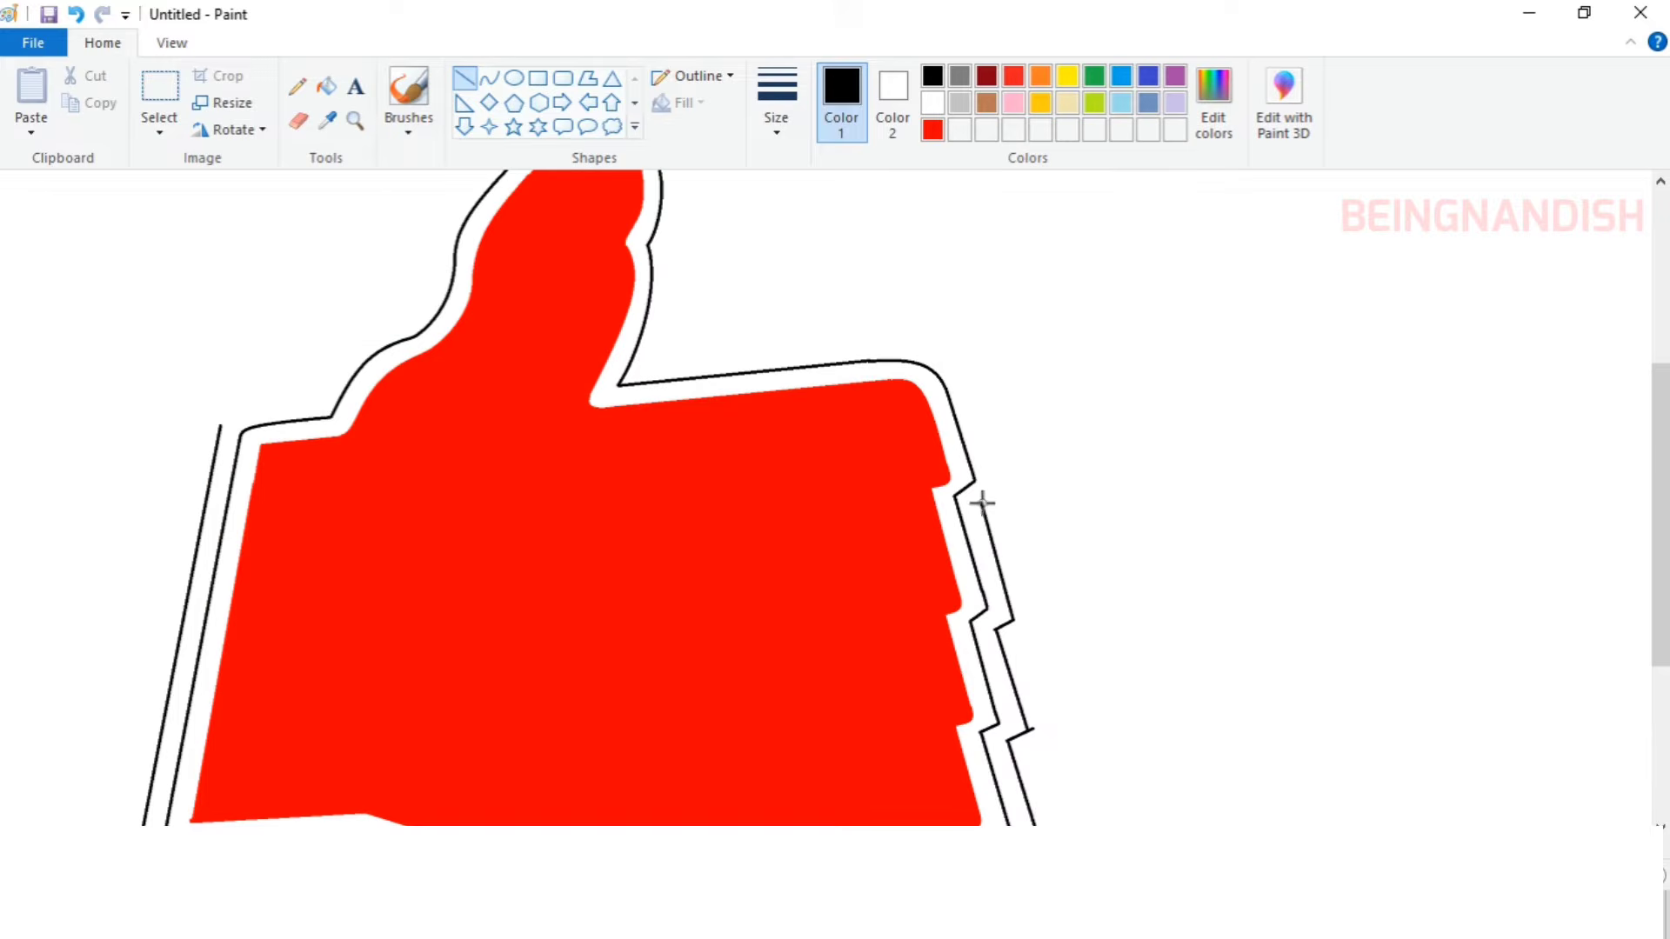
{"action": "left_click_drag", "start_coordinate": [960, 364], "coordinate": [1002, 491]}
{"action": "scroll", "coordinate": [1048, 388], "scroll_direction": "up", "scroll_amount": 3}
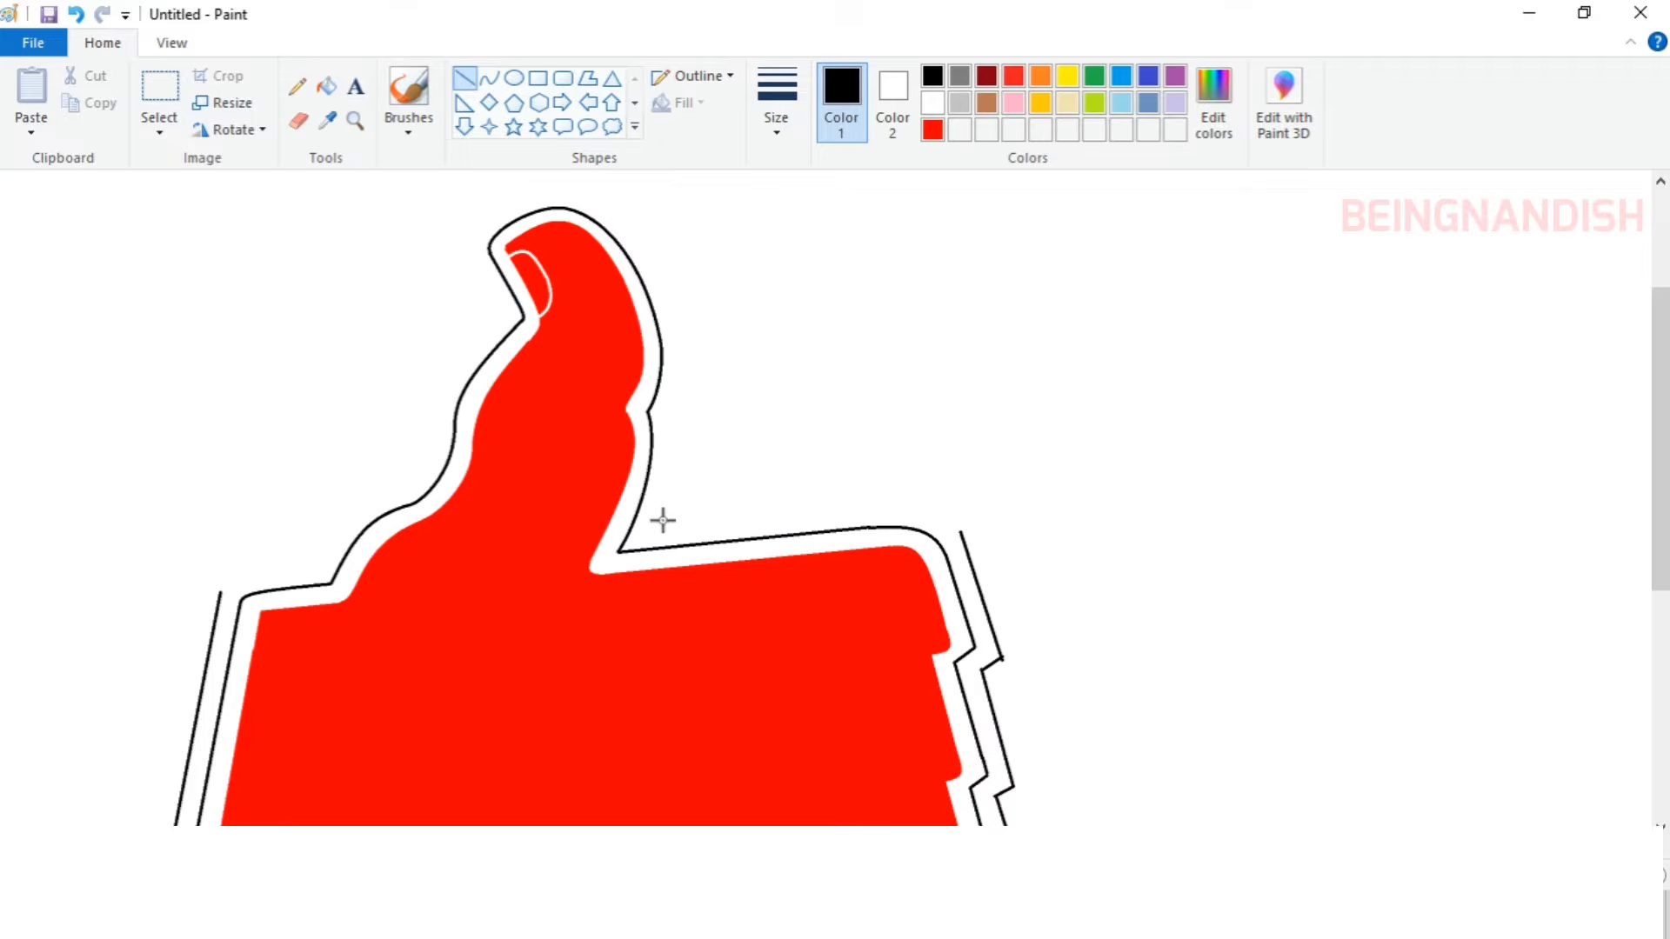
Draw an outer black line above the first finger and join it to the finger's end line with a rounded corner.
{"action": "left_click_drag", "start_coordinate": [655, 527], "coordinate": [872, 510]}
{"action": "left_click", "coordinate": [172, 43]}
{"action": "left_click", "coordinate": [31, 91]}
{"action": "scroll", "coordinate": [826, 505], "scroll_direction": "right", "scroll_amount": 2}
{"action": "left_click", "coordinate": [103, 43]}
{"action": "left_click", "coordinate": [489, 78]}
{"action": "left_click_drag", "start_coordinate": [760, 508], "coordinate": [941, 556]}
{"action": "left_click_drag", "start_coordinate": [922, 529], "coordinate": [919, 508]}
Draw an outer black curve from the first finger's line up to the notch at the thumb's joint.
{"action": "scroll", "coordinate": [905, 513], "scroll_direction": "up", "scroll_amount": 2}
{"action": "scroll", "coordinate": [905, 513], "scroll_direction": "left", "scroll_amount": 3}
{"action": "left_click_drag", "start_coordinate": [597, 716], "coordinate": [624, 481]}
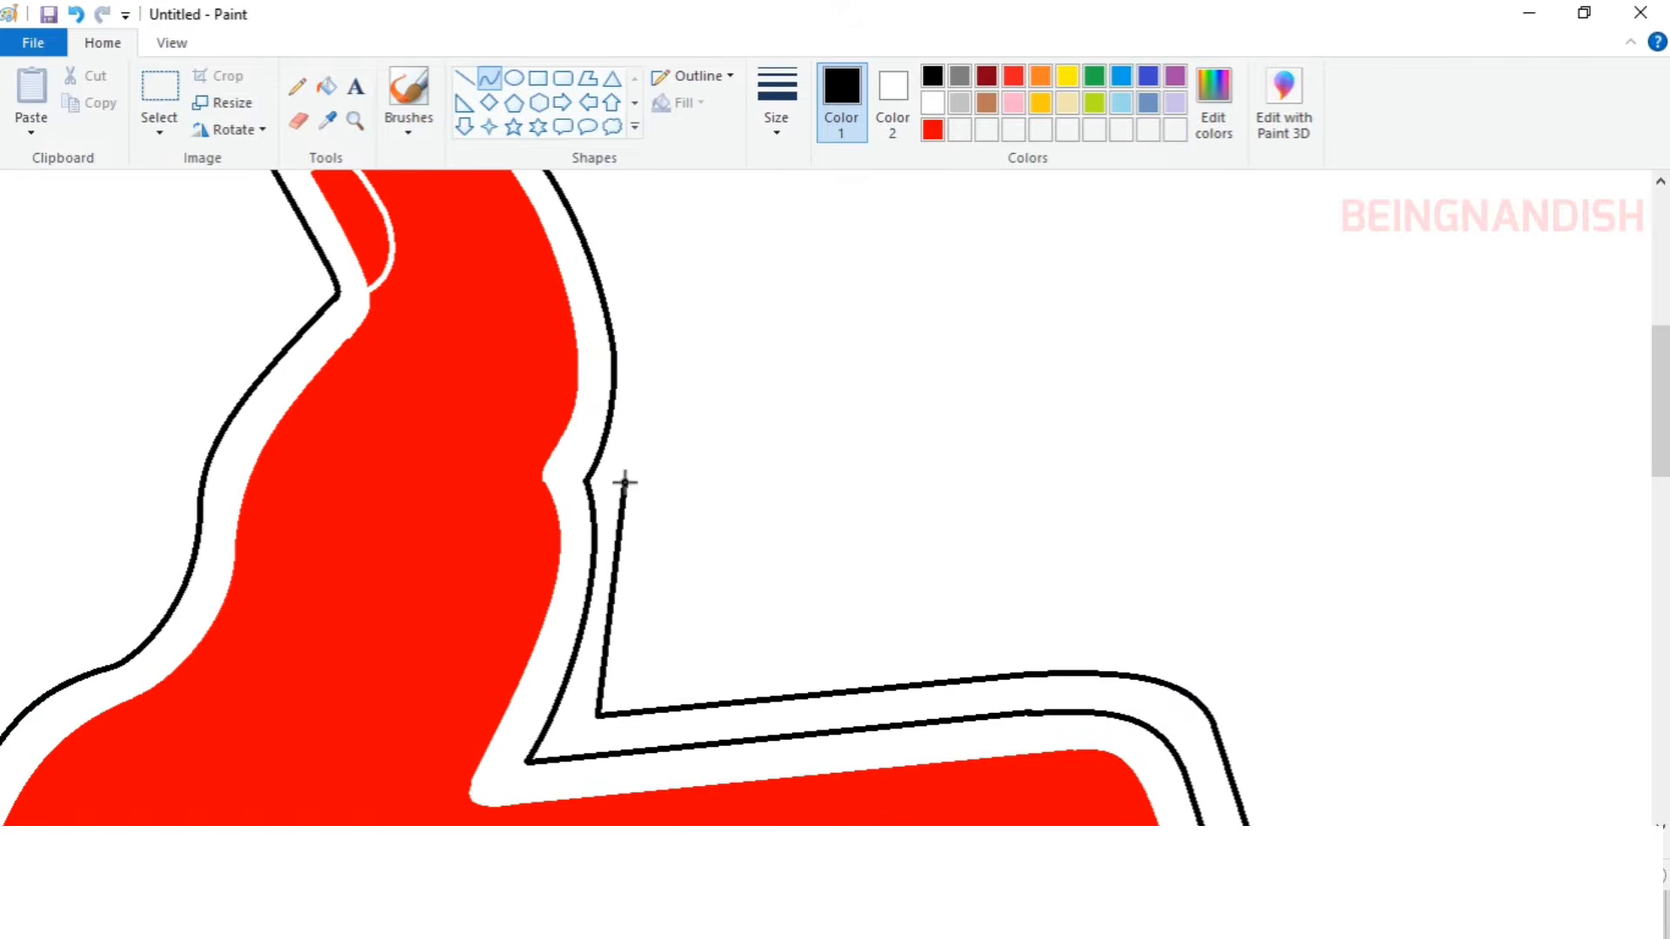
{"action": "left_click", "coordinate": [635, 613]}
{"action": "left_click", "coordinate": [643, 592]}
Draw an outer black curve along the back of the thumb from the joint notch up to the tip.
{"action": "scroll", "coordinate": [705, 498], "scroll_direction": "up", "scroll_amount": 2}
{"action": "left_click_drag", "start_coordinate": [429, 213], "coordinate": [625, 647]}
{"action": "left_click", "coordinate": [601, 272]}
{"action": "left_click_drag", "start_coordinate": [677, 488], "coordinate": [689, 507]}
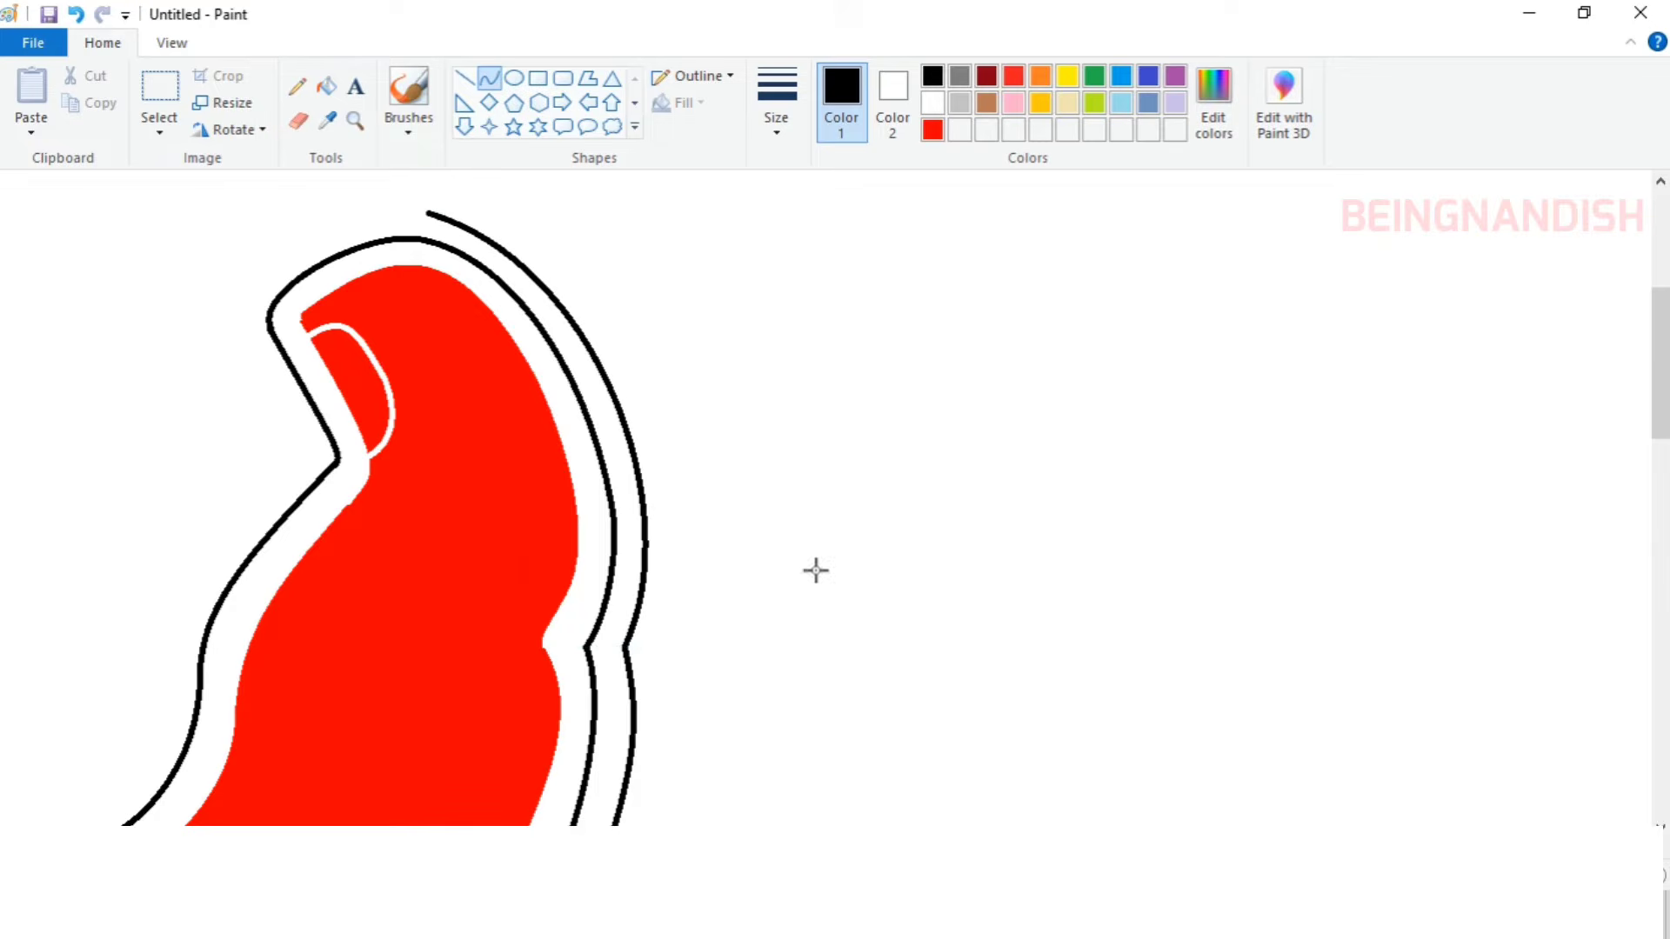
Continue the outer black outline around the thumb's tip and down past the thumbnail.
{"action": "scroll", "coordinate": [816, 571], "scroll_direction": "left", "scroll_amount": 3}
{"action": "mouse_move", "coordinate": [763, 212]}
{"action": "left_mouse_down"}
{"action": "mouse_move", "coordinate": [579, 309]}
{"action": "mouse_move", "coordinate": [562, 261]}
{"action": "mouse_move", "coordinate": [637, 458]}
{"action": "left_mouse_up"}
{"action": "left_click", "coordinate": [683, 214]}
{"action": "left_click", "coordinate": [602, 250]}
{"action": "left_click", "coordinate": [508, 276]}
{"action": "left_click", "coordinate": [557, 338]}
{"action": "left_click", "coordinate": [588, 372]}
Draw two outer black curves parallel to the thumb's nail-side edge, running from below the nail toward the thumb's base.
{"action": "scroll", "coordinate": [600, 375], "scroll_direction": "down", "scroll_amount": 1}
{"action": "left_click_drag", "start_coordinate": [637, 290], "coordinate": [515, 456]}
{"action": "left_click", "coordinate": [544, 369]}
{"action": "left_click", "coordinate": [543, 370]}
{"action": "left_click_drag", "start_coordinate": [514, 374], "coordinate": [507, 377]}
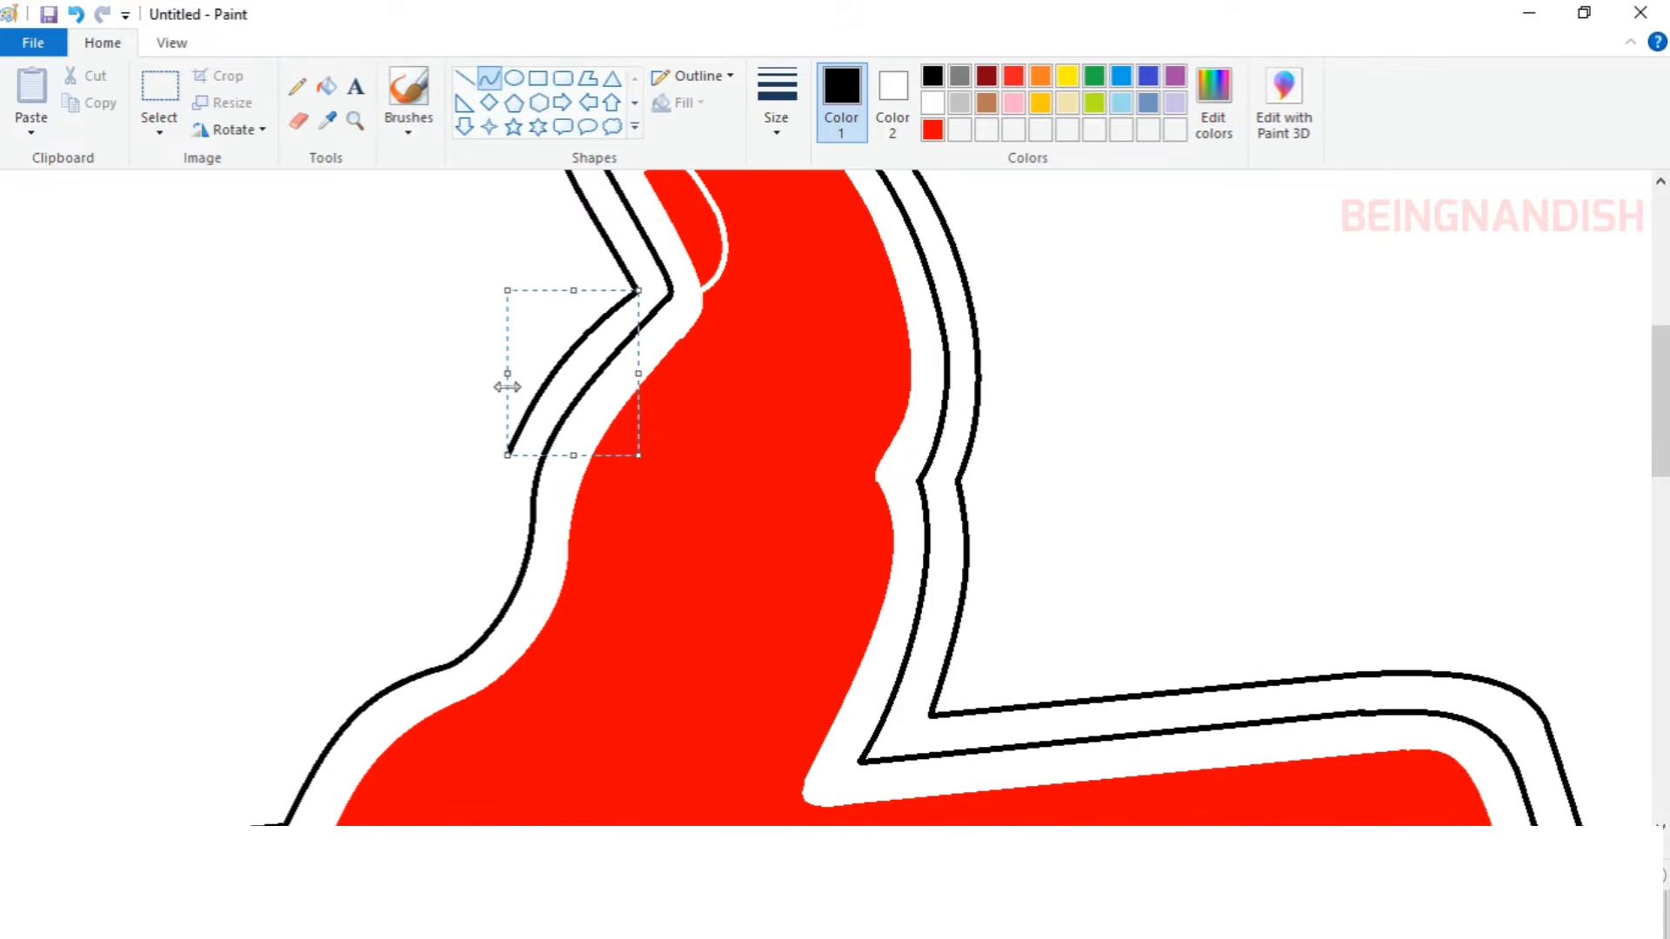
{"action": "scroll", "coordinate": [502, 374], "scroll_direction": "down", "scroll_amount": 1}
{"action": "left_click_drag", "start_coordinate": [509, 288], "coordinate": [441, 477]}
{"action": "left_click", "coordinate": [490, 403]}
{"action": "left_click", "coordinate": [494, 422]}
{"action": "left_click_drag", "start_coordinate": [440, 381], "coordinate": [428, 384]}
{"action": "left_click", "coordinate": [415, 385]}
Complete the outer outline with black curves from the thumb's base down to the wrist's upper edge.
{"action": "scroll", "coordinate": [423, 318], "scroll_direction": "down", "scroll_amount": 1}
{"action": "left_click", "coordinate": [105, 473]}
{"action": "mouse_move", "coordinate": [65, 511]}
{"action": "left_mouse_down"}
{"action": "mouse_move", "coordinate": [256, 457]}
{"action": "mouse_move", "coordinate": [409, 305]}
{"action": "left_mouse_up"}
{"action": "left_click", "coordinate": [180, 472]}
{"action": "left_click", "coordinate": [328, 347]}
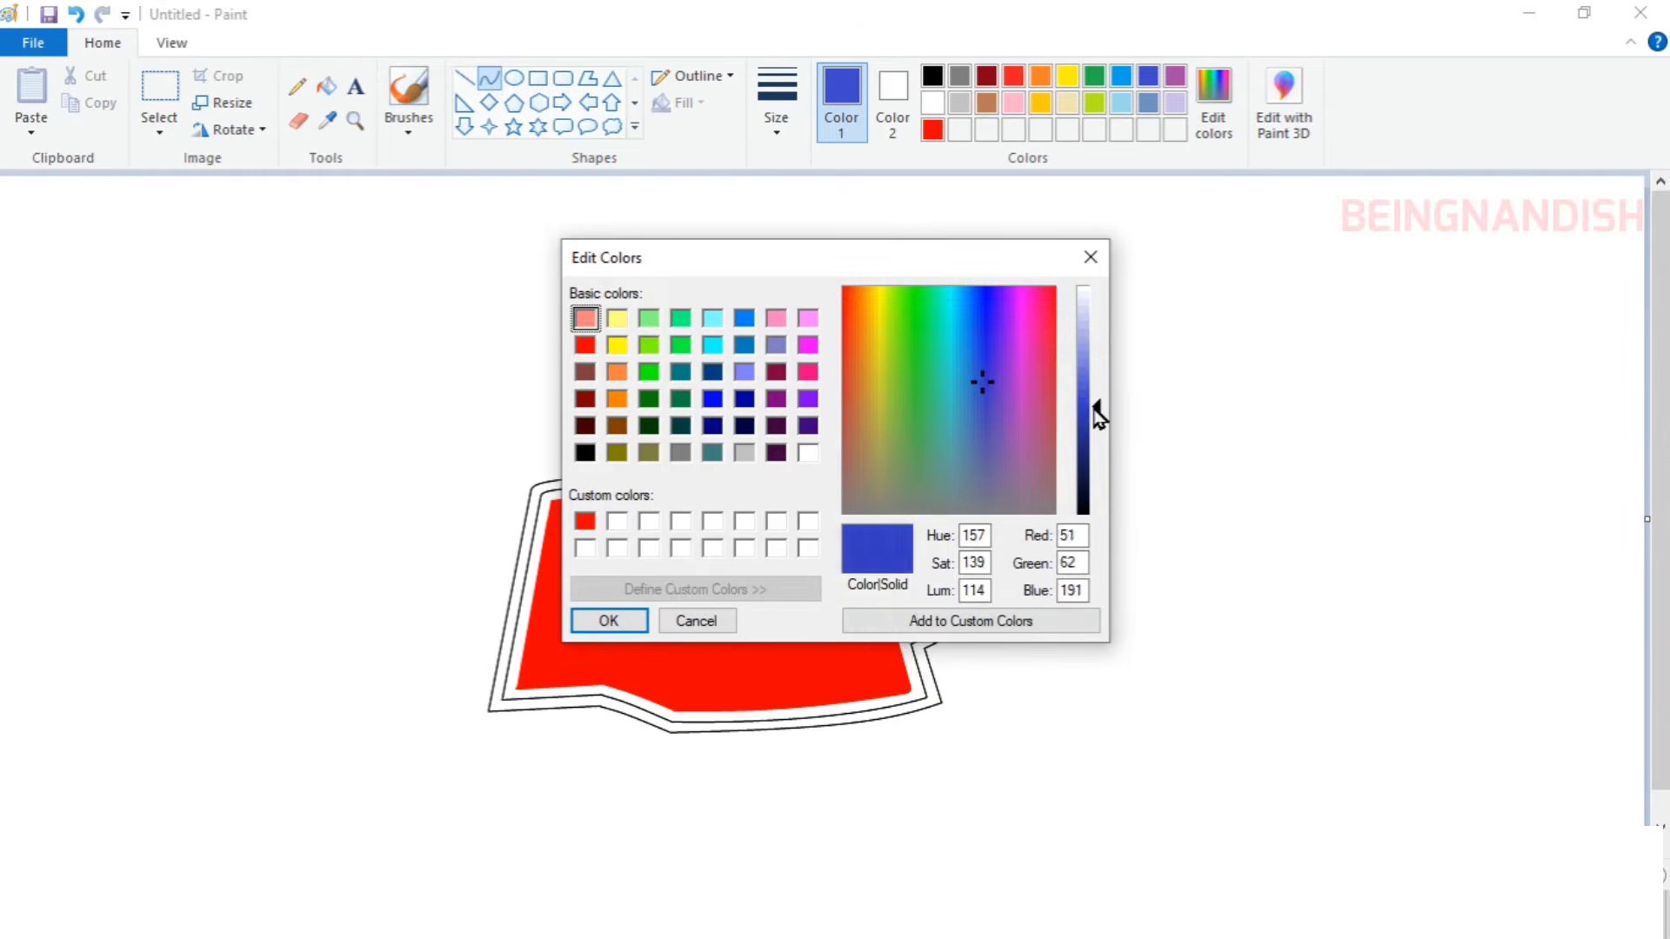
Mix a darker custom blue and use it for the band between the two black outlines.
{"action": "left_click_drag", "start_coordinate": [1098, 416], "coordinate": [1098, 407]}
{"action": "left_click", "coordinate": [609, 620]}
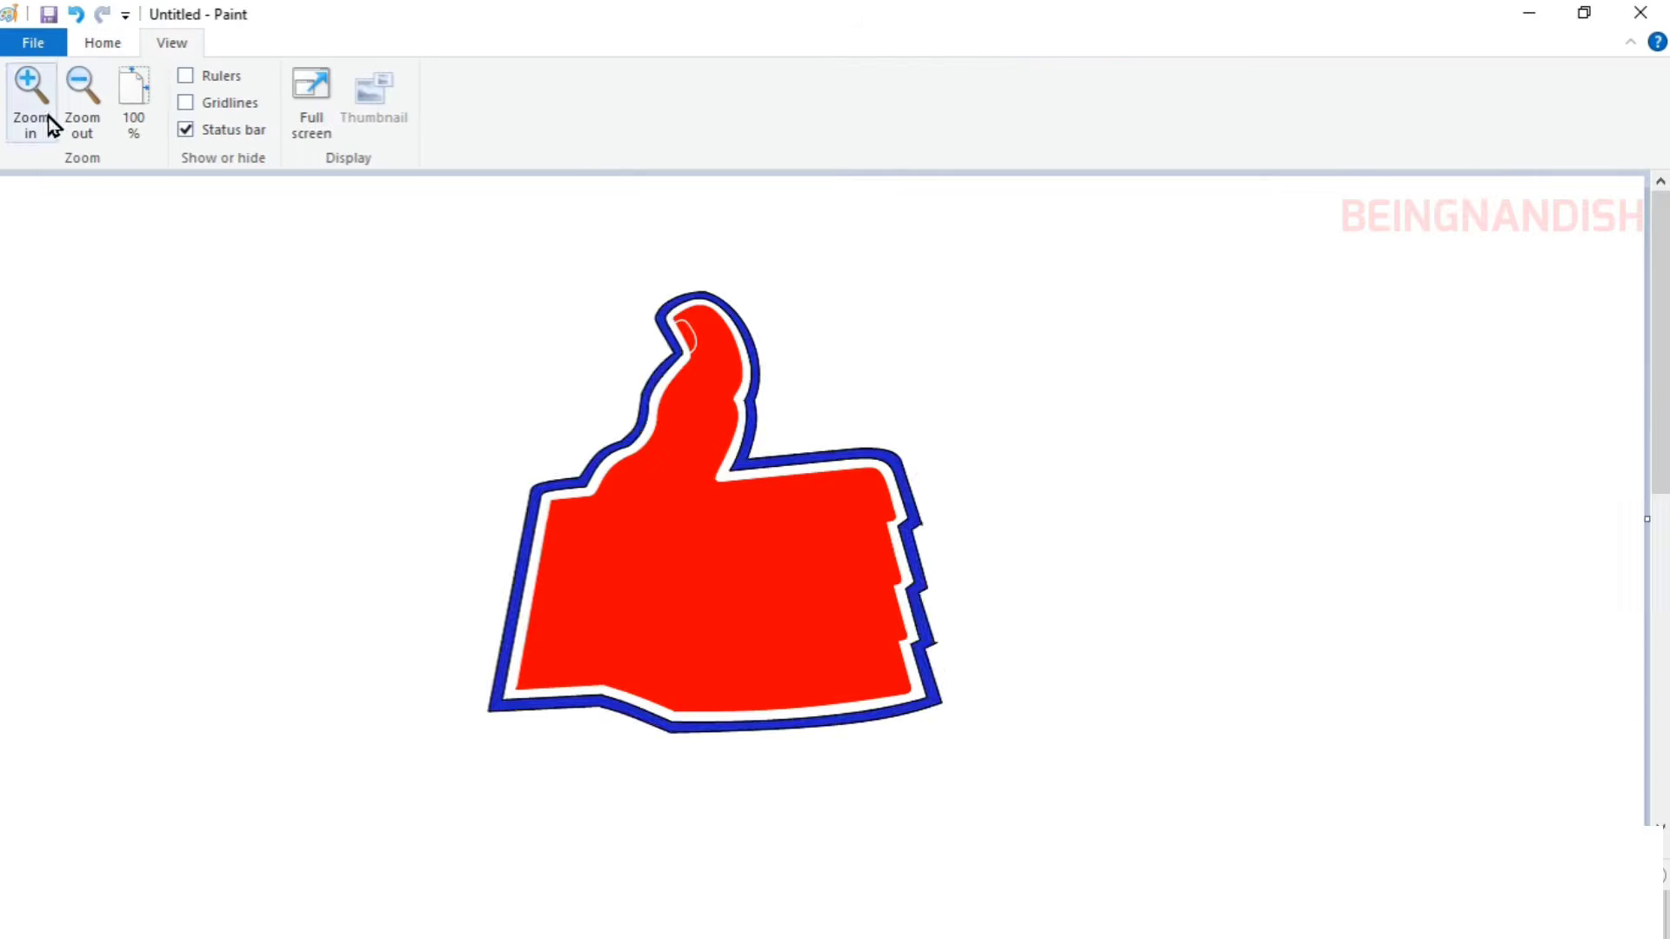
{"action": "left_click", "coordinate": [30, 112]}
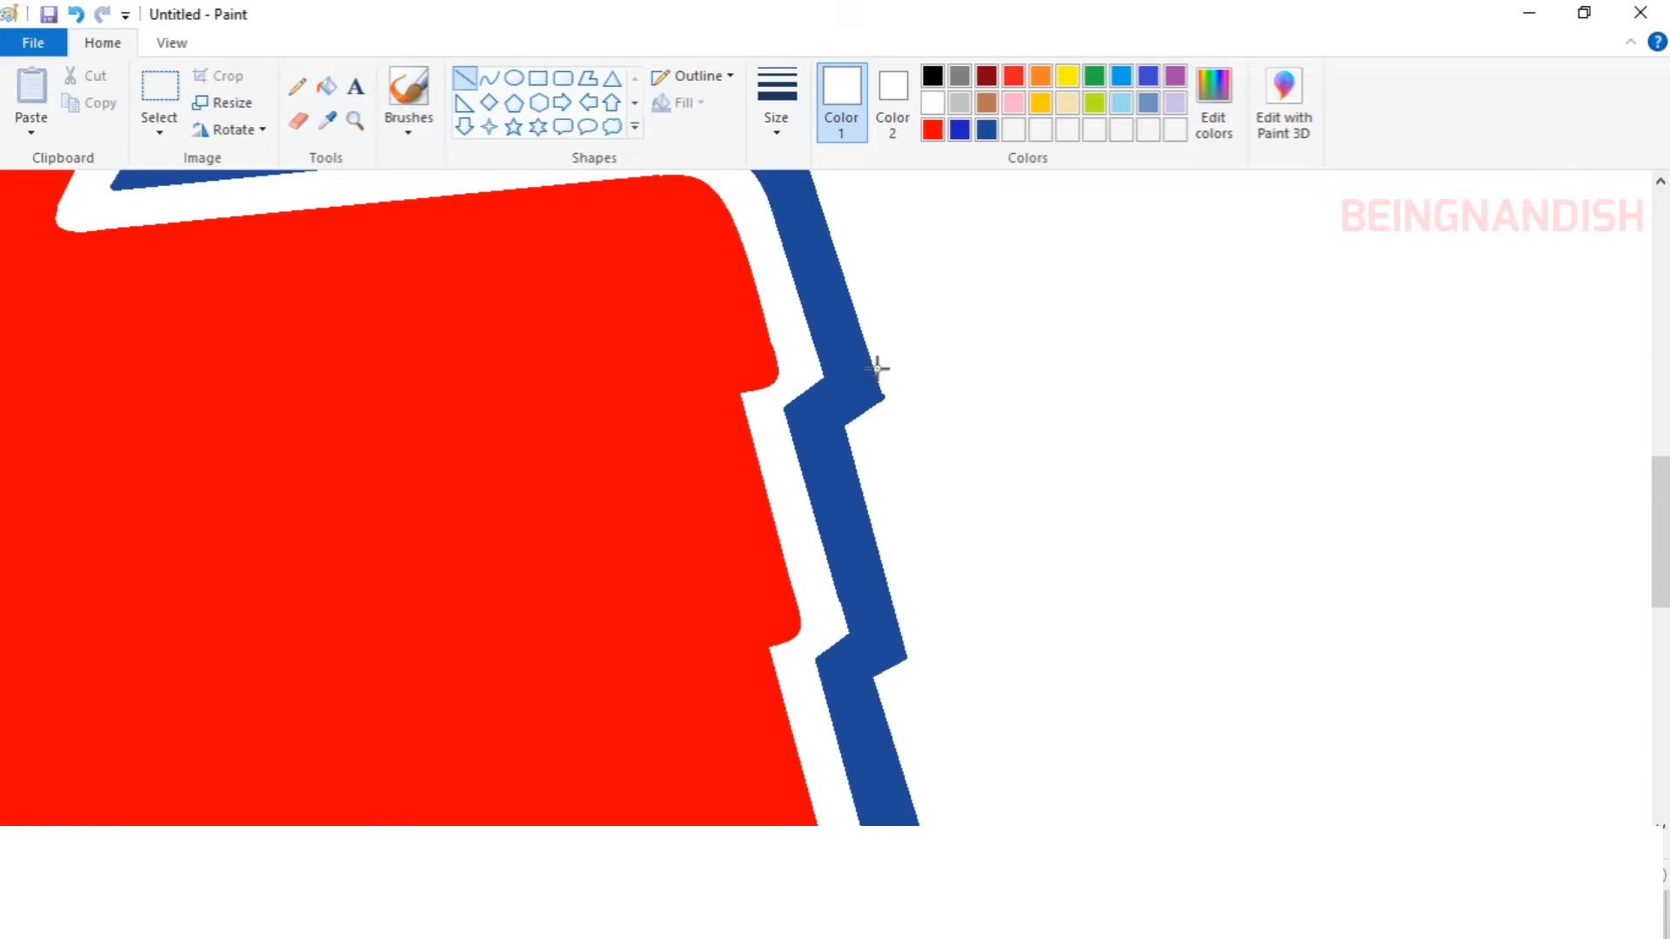
{"action": "left_click", "coordinate": [987, 130]}
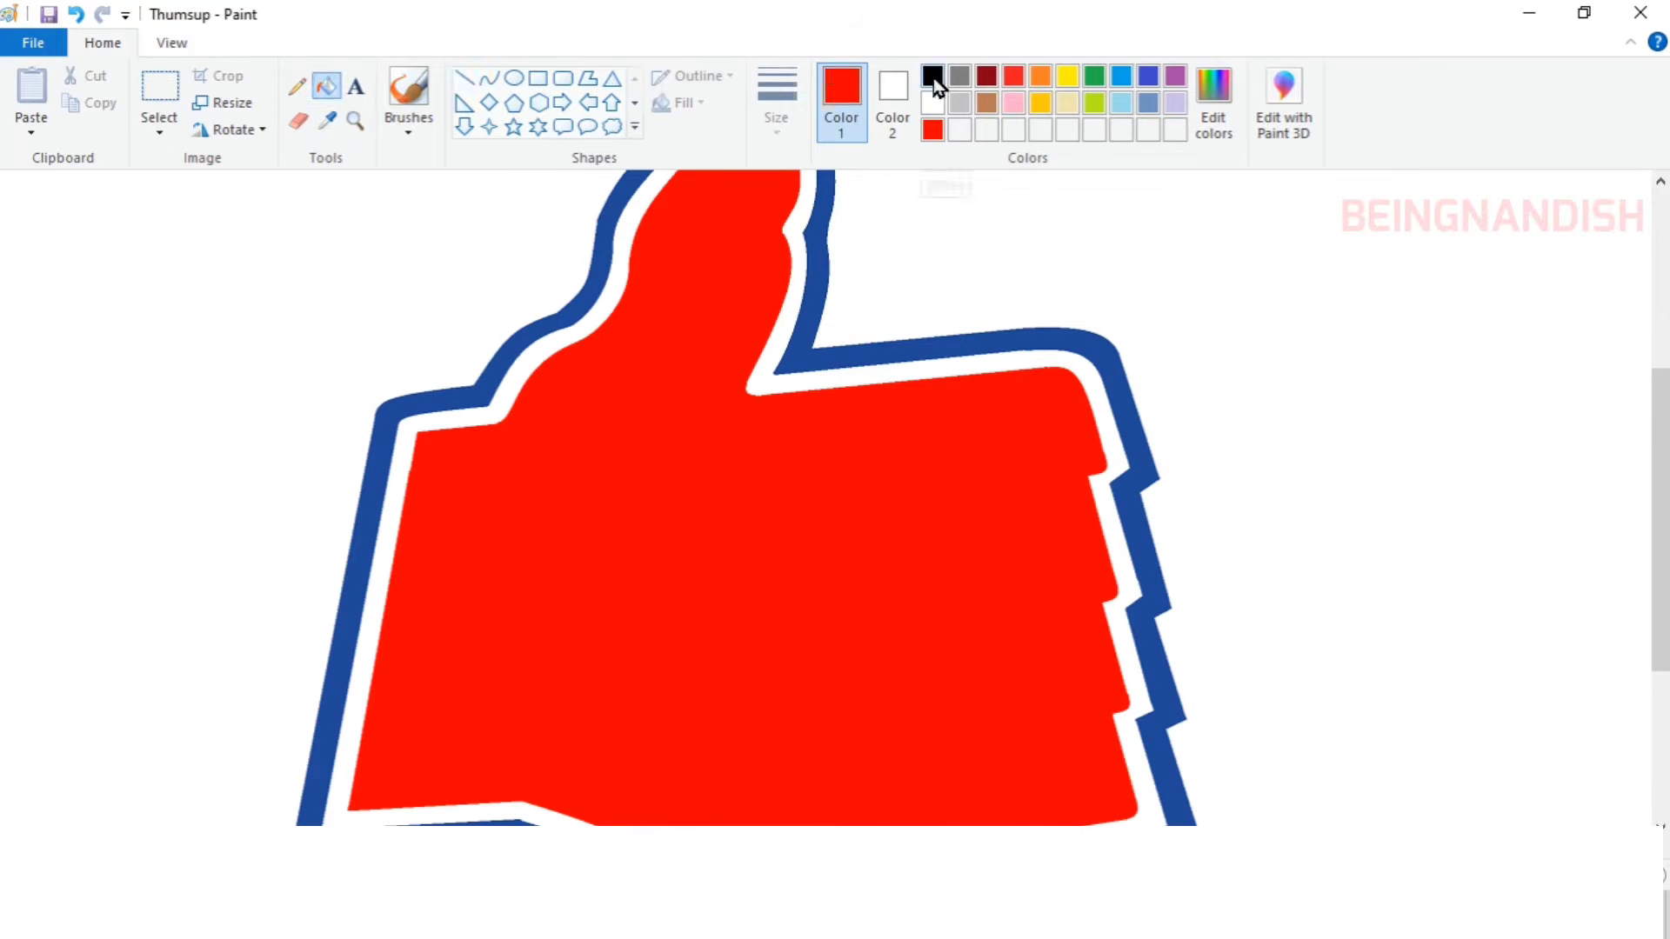
Draw two slanted, parallel black guide lines across the red fist.
{"action": "left_click", "coordinate": [932, 77]}
{"action": "left_click", "coordinate": [464, 78]}
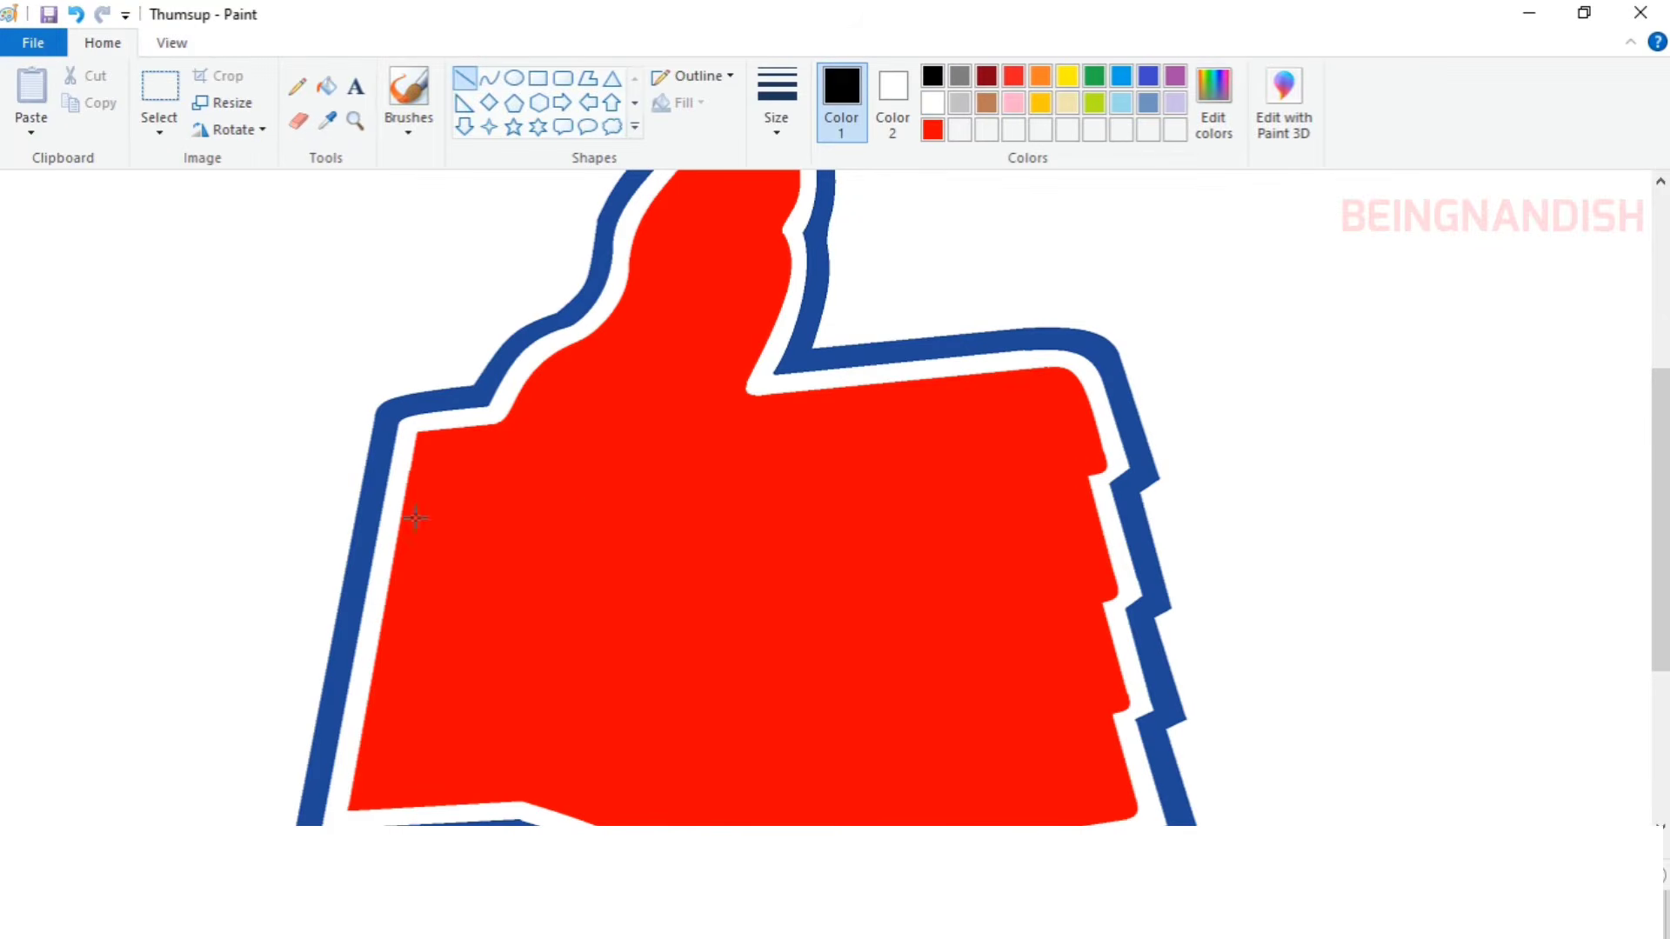
{"action": "left_click_drag", "start_coordinate": [415, 512], "coordinate": [1081, 445]}
{"action": "left_click_drag", "start_coordinate": [396, 609], "coordinate": [1085, 547]}
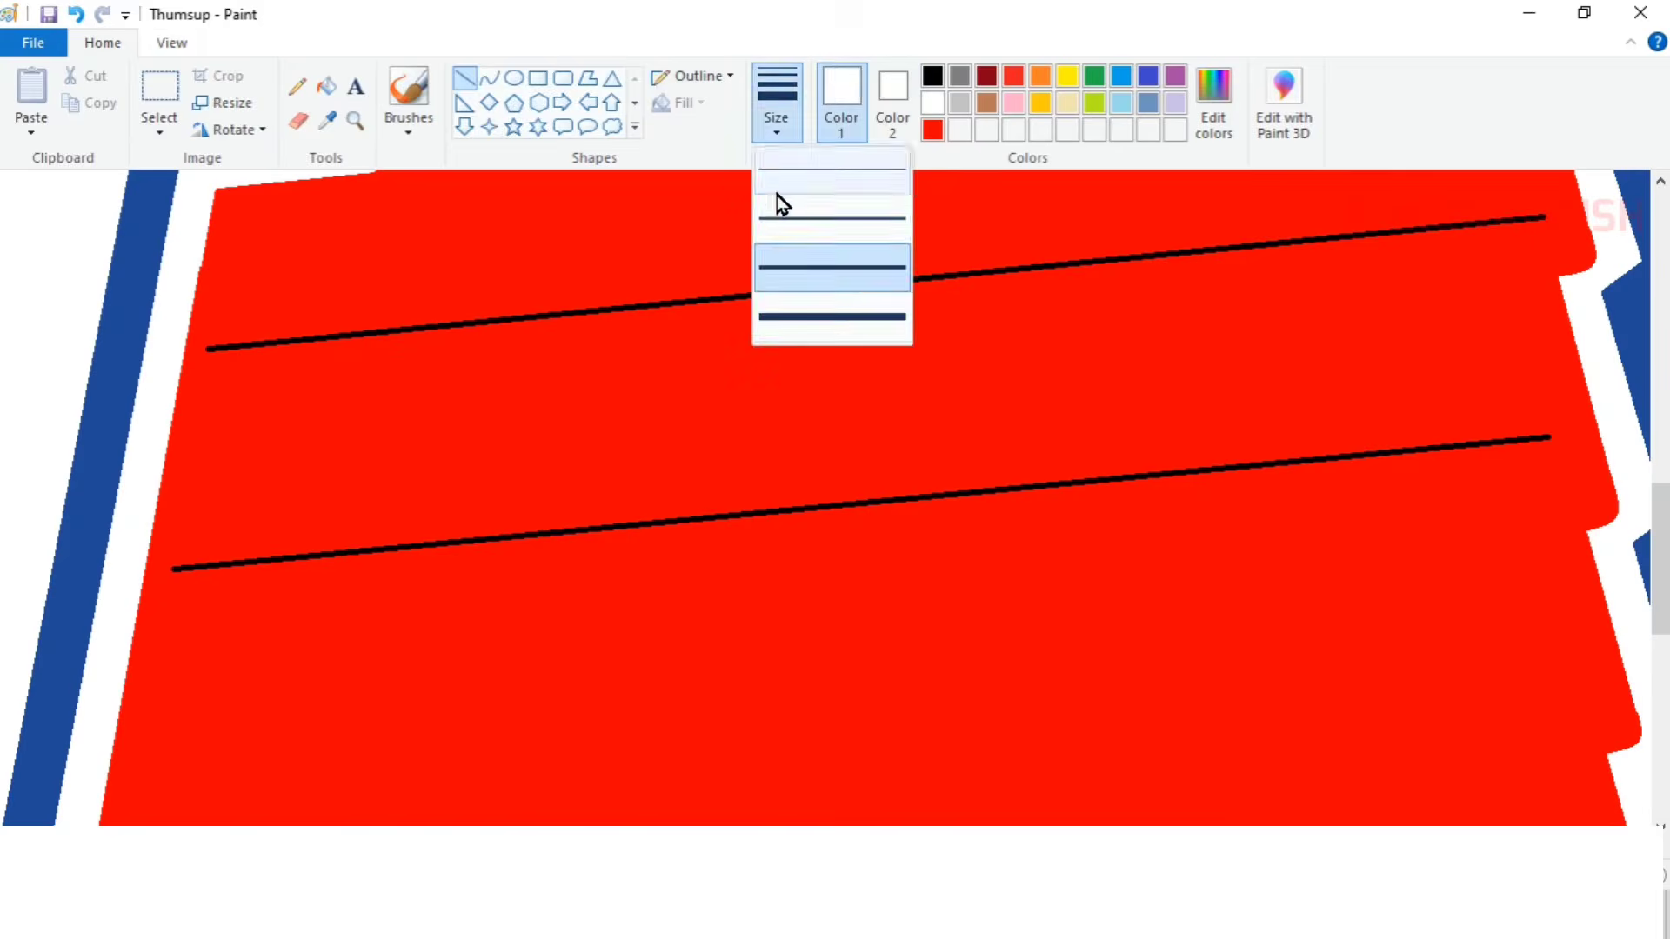
Outline a slanted letter T in thinner white lines, with its crossbar along the upper guide line and a long pointed stem.
{"action": "left_click", "coordinate": [776, 195]}
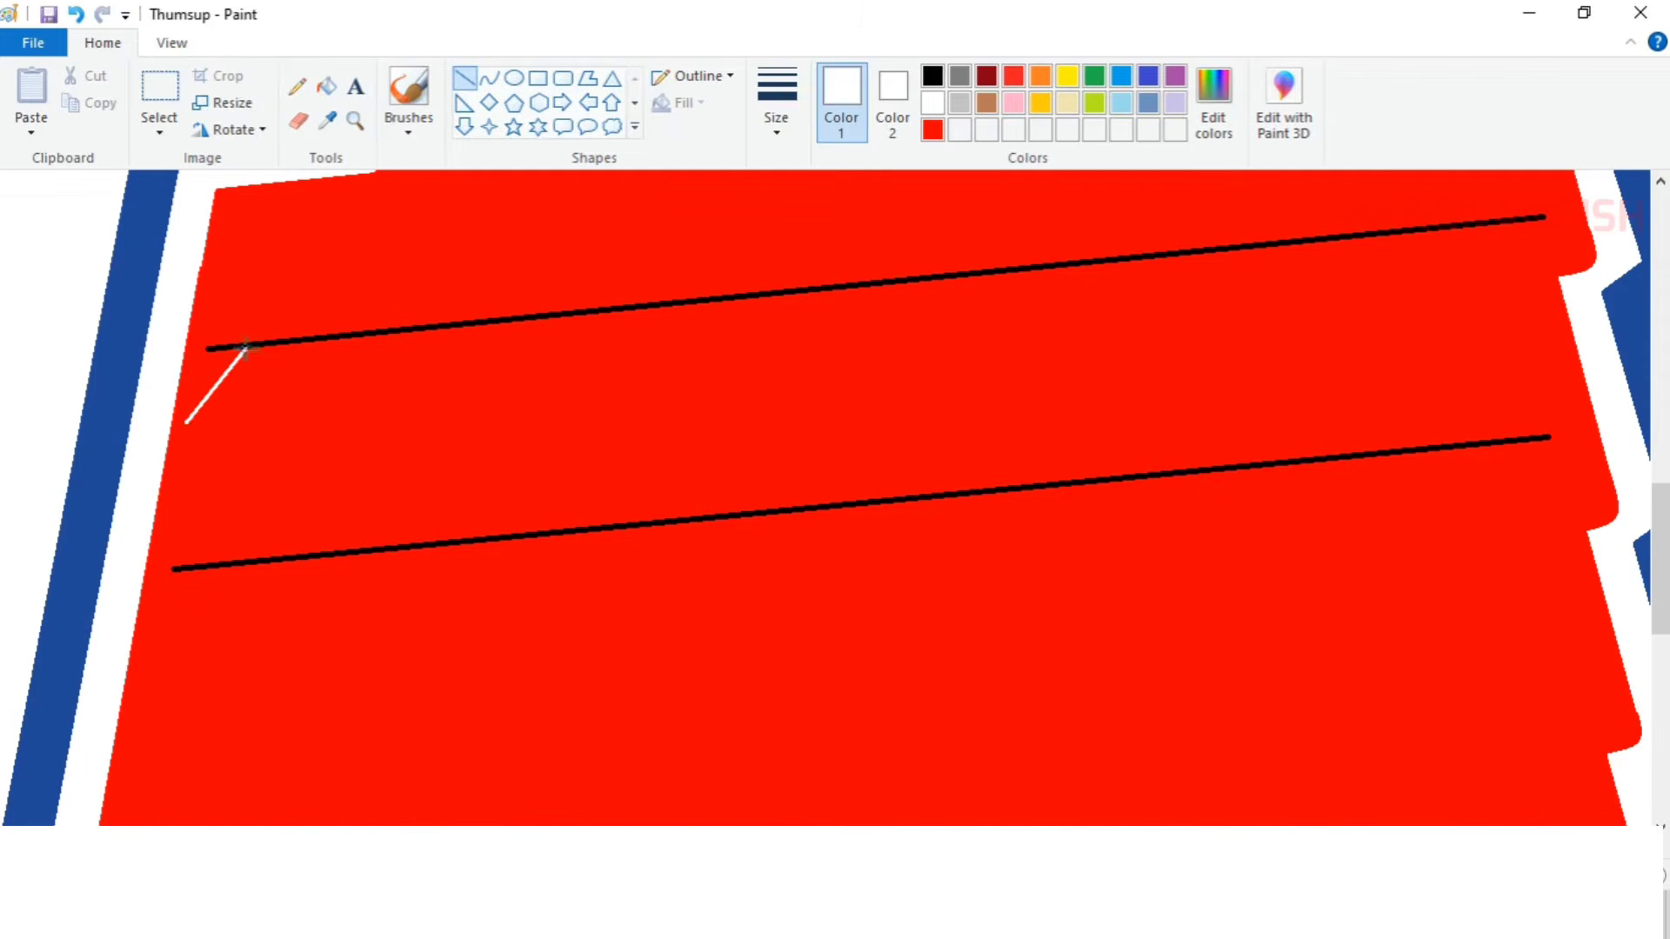
{"action": "left_click_drag", "start_coordinate": [186, 424], "coordinate": [493, 395]}
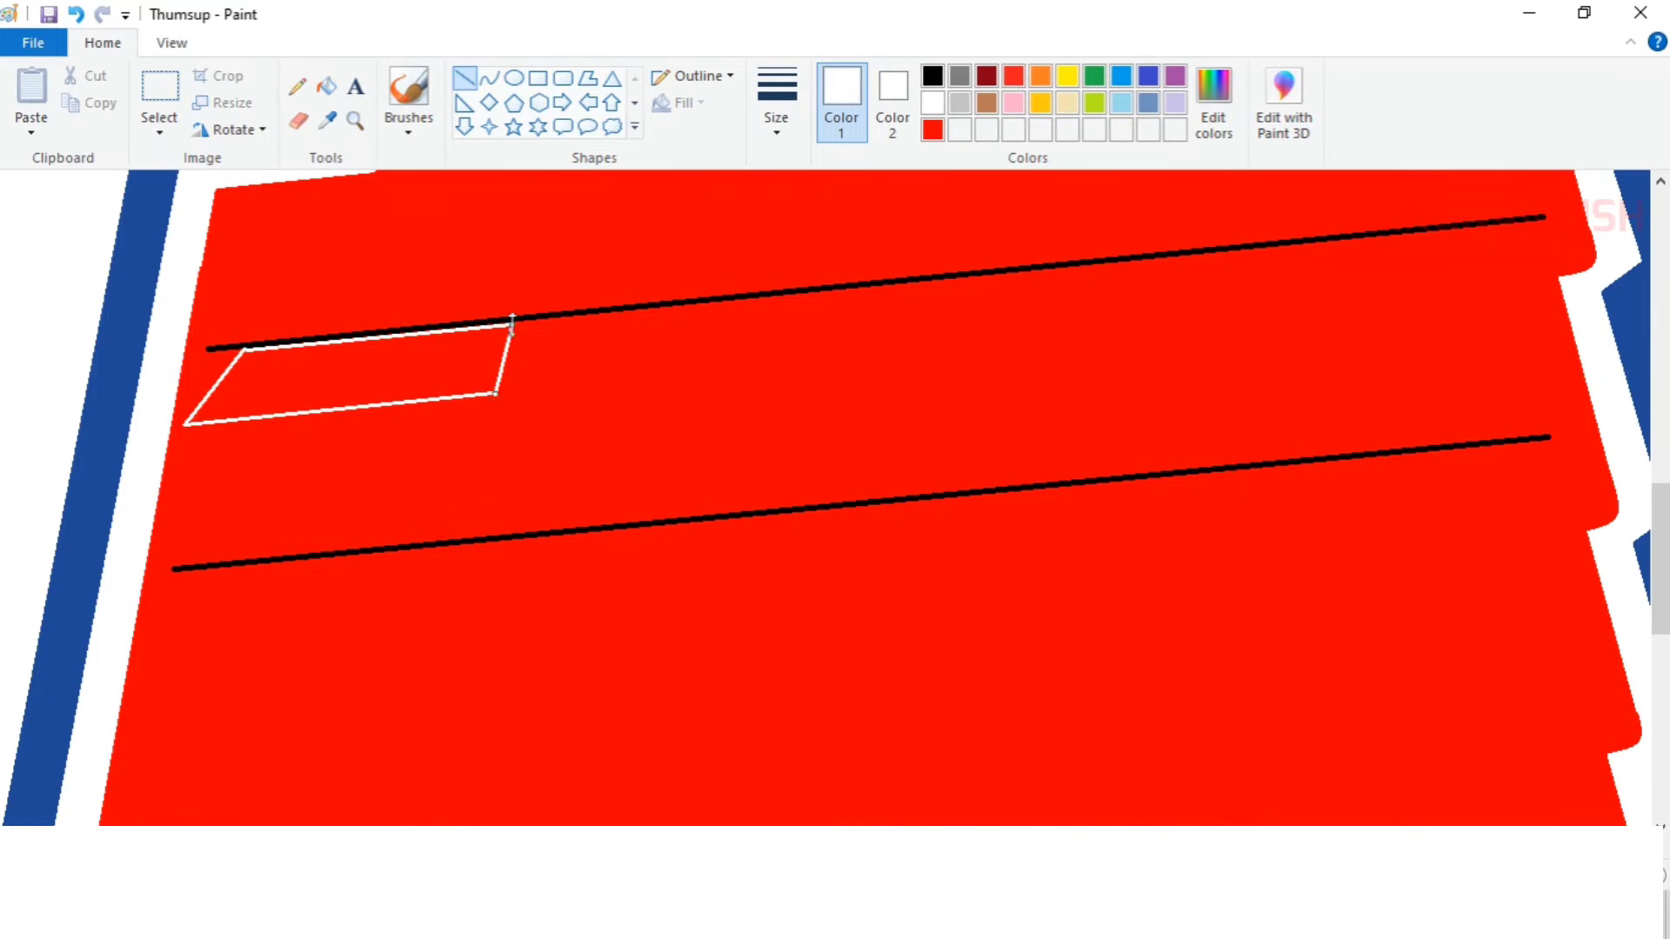
{"action": "mouse_move", "coordinate": [348, 342]}
{"action": "left_mouse_down"}
{"action": "mouse_move", "coordinate": [246, 668]}
{"action": "mouse_move", "coordinate": [333, 343]}
{"action": "left_mouse_up"}
{"action": "left_click_drag", "start_coordinate": [305, 450], "coordinate": [295, 454]}
{"action": "mouse_move", "coordinate": [234, 671]}
{"action": "left_mouse_down"}
{"action": "mouse_move", "coordinate": [250, 670]}
{"action": "mouse_move", "coordinate": [243, 688]}
{"action": "left_mouse_up"}
{"action": "left_click_drag", "start_coordinate": [351, 638], "coordinate": [350, 627]}
{"action": "left_click_drag", "start_coordinate": [351, 627], "coordinate": [411, 336]}
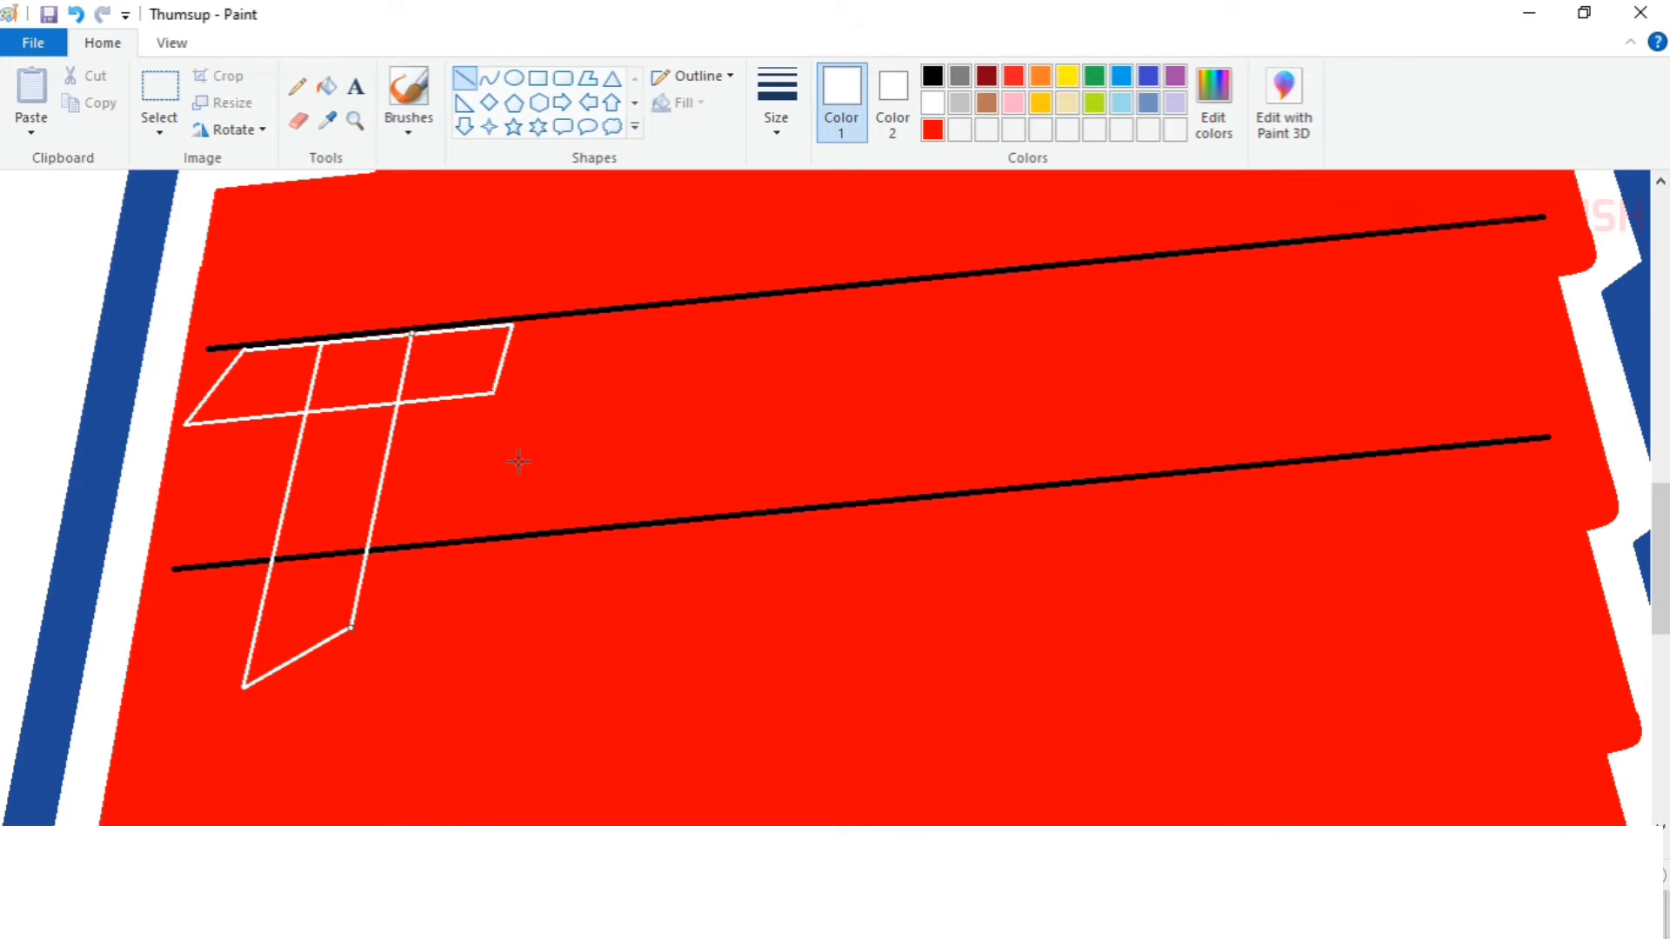
Outline the tall slanted stem of the letter h in white beside the T, closed at both ends.
{"action": "left_click", "coordinate": [522, 464]}
{"action": "left_click_drag", "start_coordinate": [540, 278], "coordinate": [465, 602]}
{"action": "left_click_drag", "start_coordinate": [504, 406], "coordinate": [499, 408]}
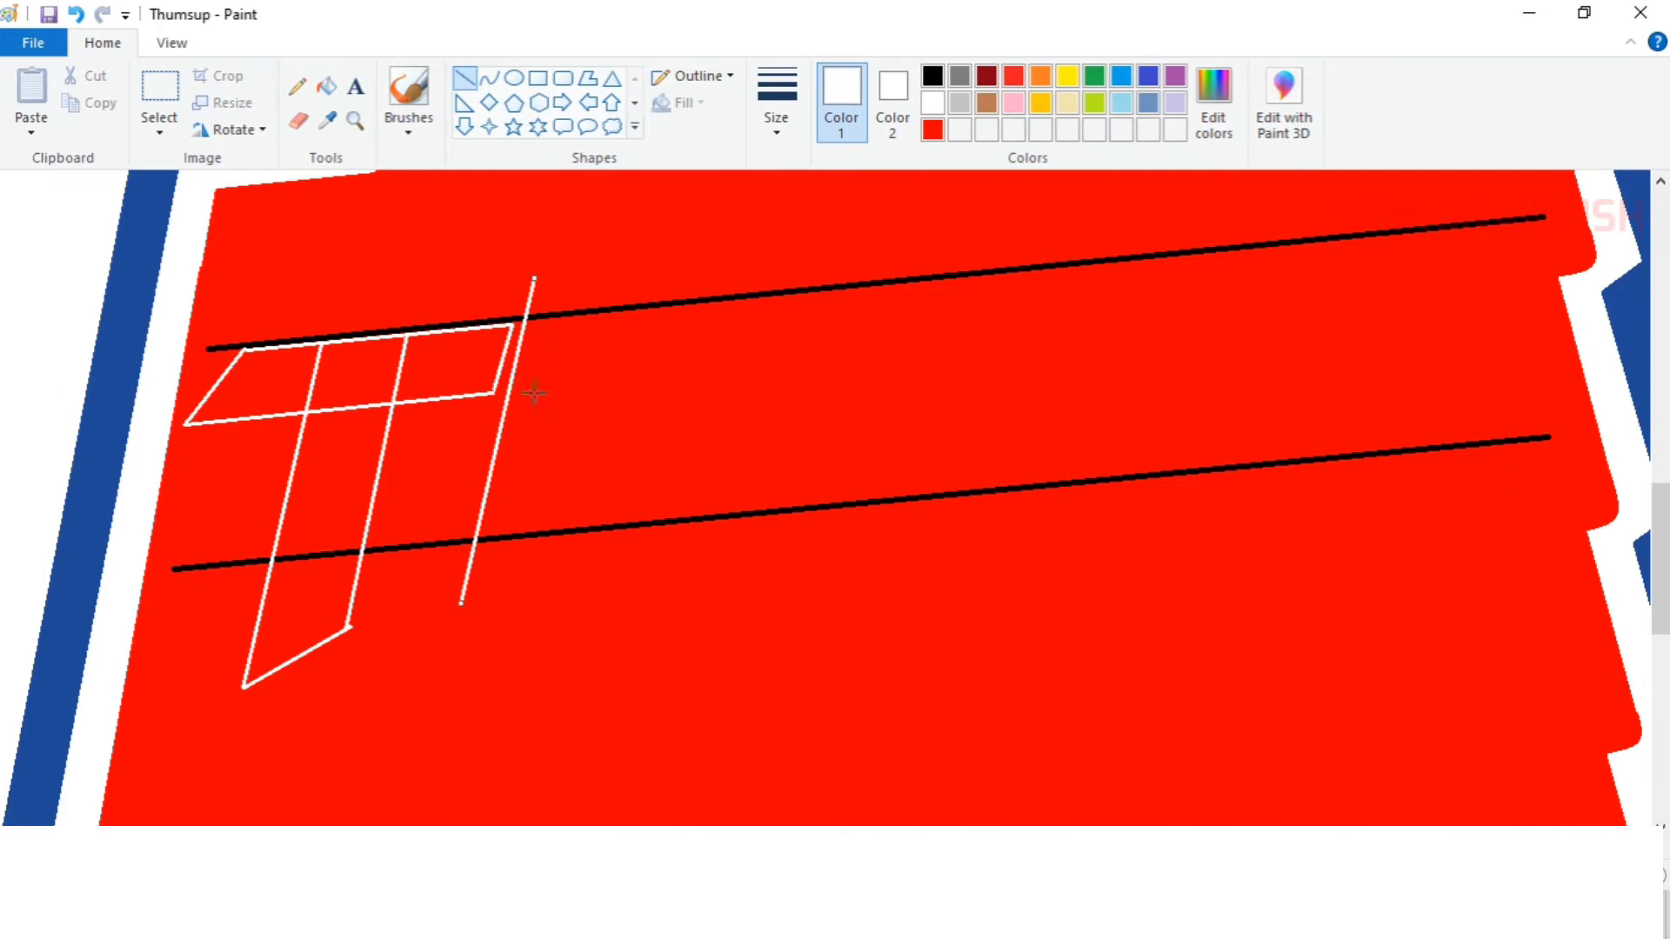
{"action": "left_click_drag", "start_coordinate": [617, 272], "coordinate": [550, 579]}
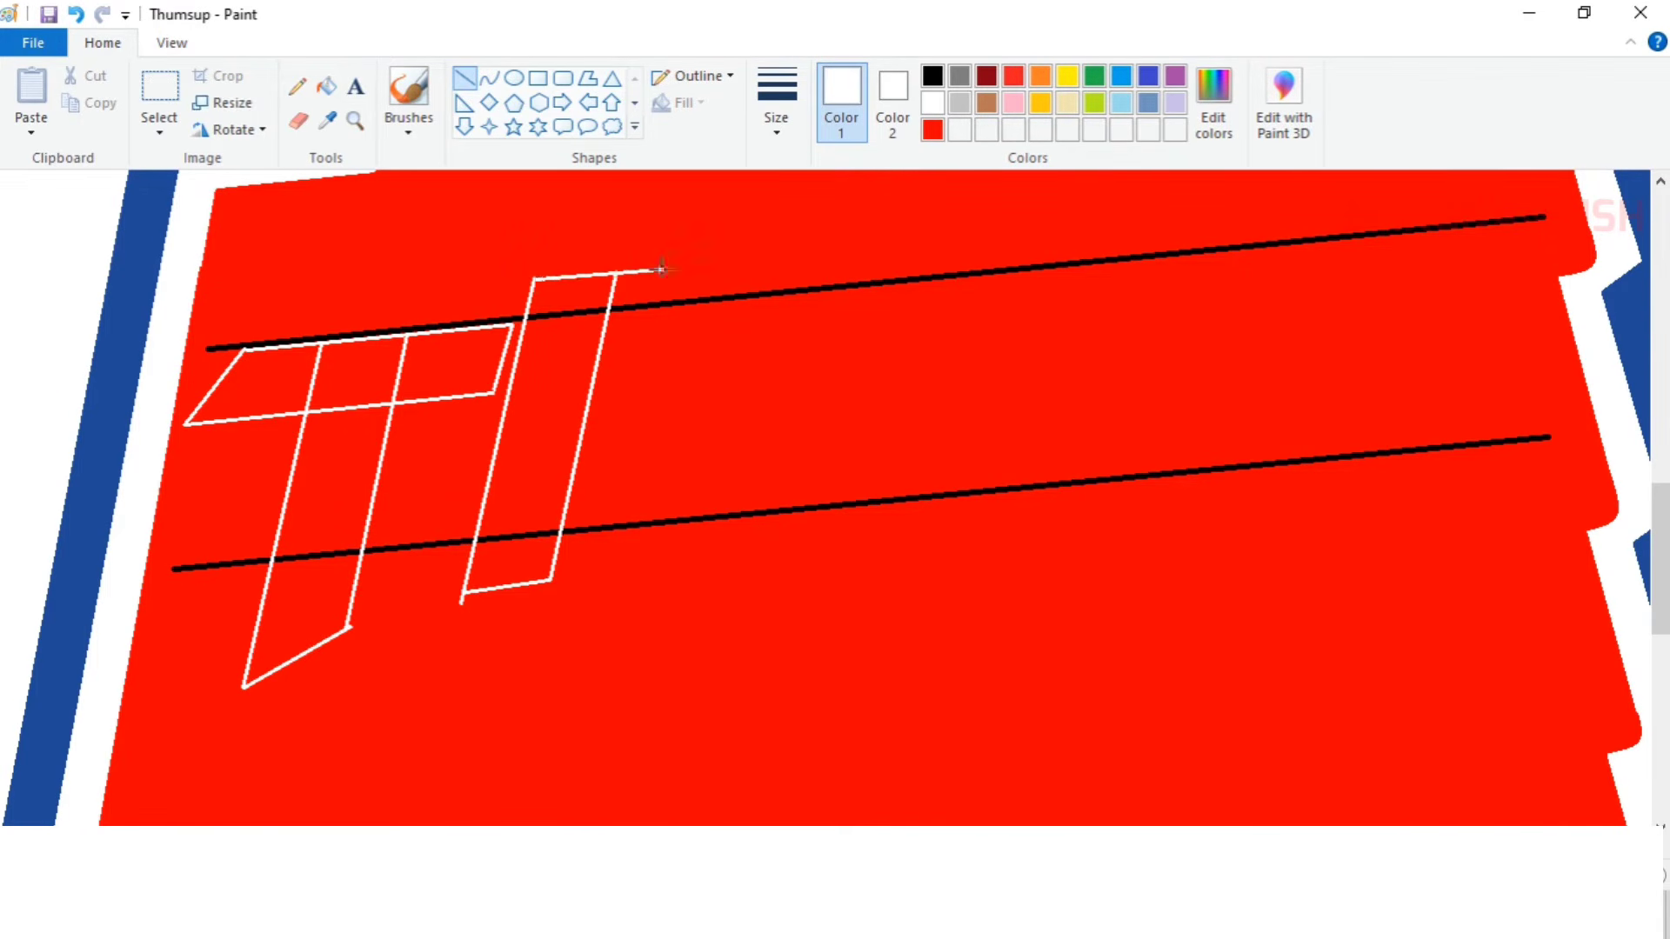
{"action": "left_click_drag", "start_coordinate": [663, 270], "coordinate": [616, 271]}
{"action": "left_click_drag", "start_coordinate": [579, 278], "coordinate": [578, 294]}
Draw two slanted white lines beside the stem for the right leg of the h.
{"action": "left_click_drag", "start_coordinate": [629, 512], "coordinate": [622, 557]}
{"action": "left_click_drag", "start_coordinate": [649, 450], "coordinate": [649, 465]}
{"action": "left_click_drag", "start_coordinate": [667, 387], "coordinate": [655, 417]}
{"action": "left_click_drag", "start_coordinate": [638, 487], "coordinate": [624, 476]}
{"action": "left_click", "coordinate": [704, 420]}
{"action": "left_click_drag", "start_coordinate": [673, 567], "coordinate": [671, 570]}
{"action": "left_click_drag", "start_coordinate": [689, 483], "coordinate": [701, 479]}
{"action": "left_click", "coordinate": [606, 569]}
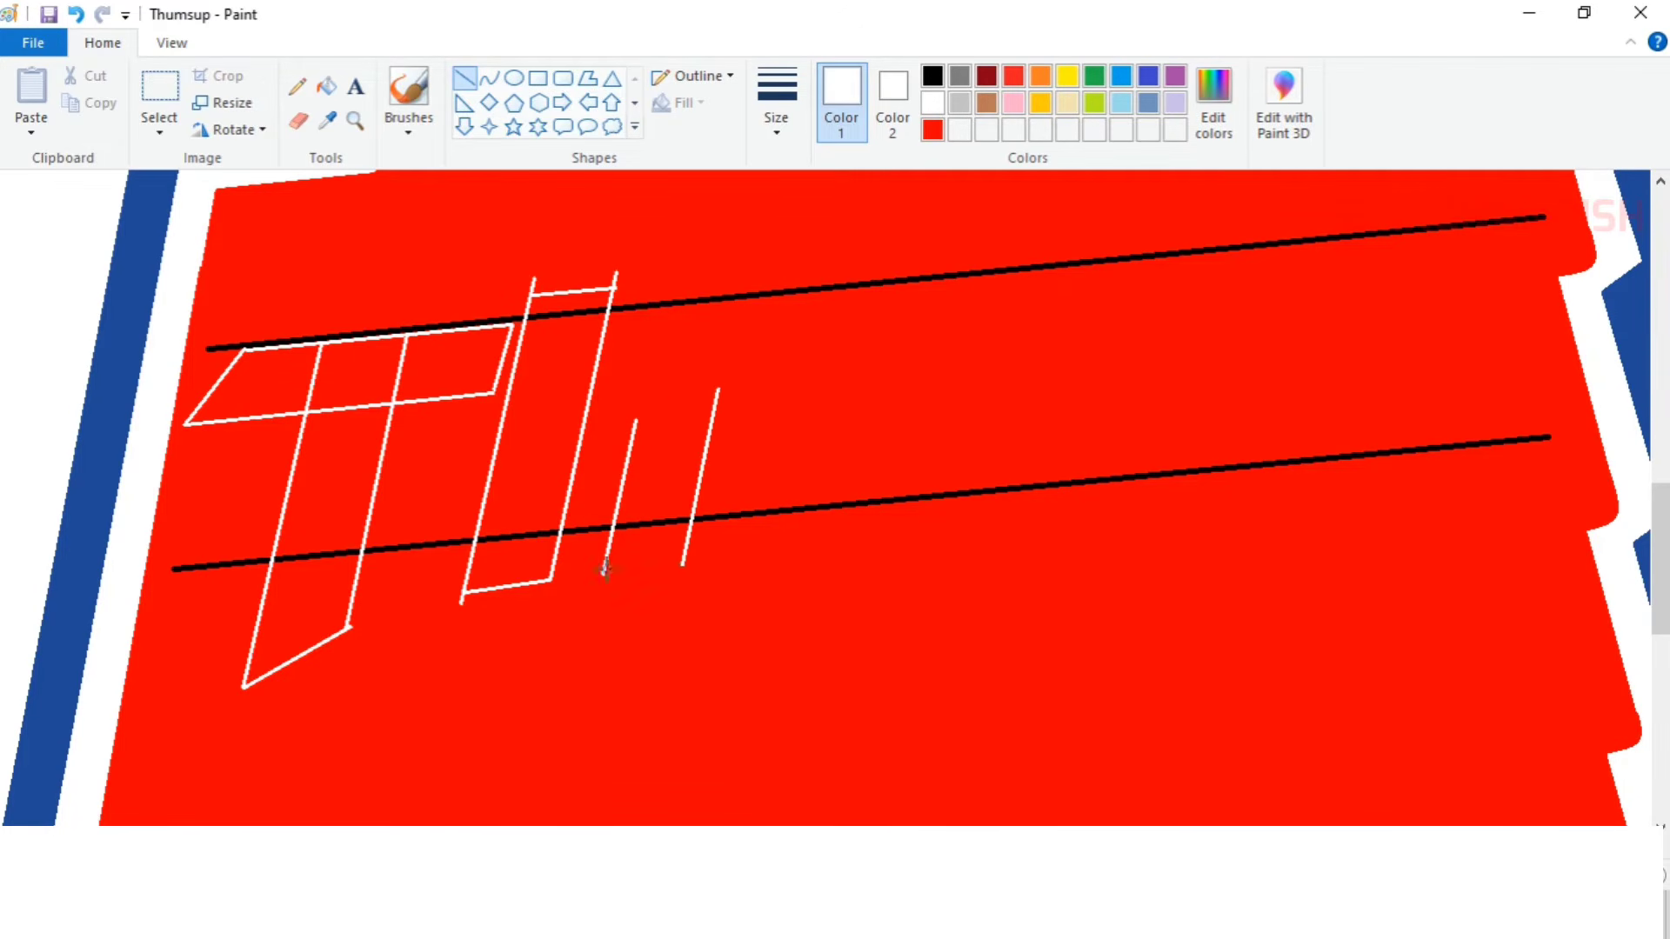
{"action": "key", "text": "ctrl+z"}
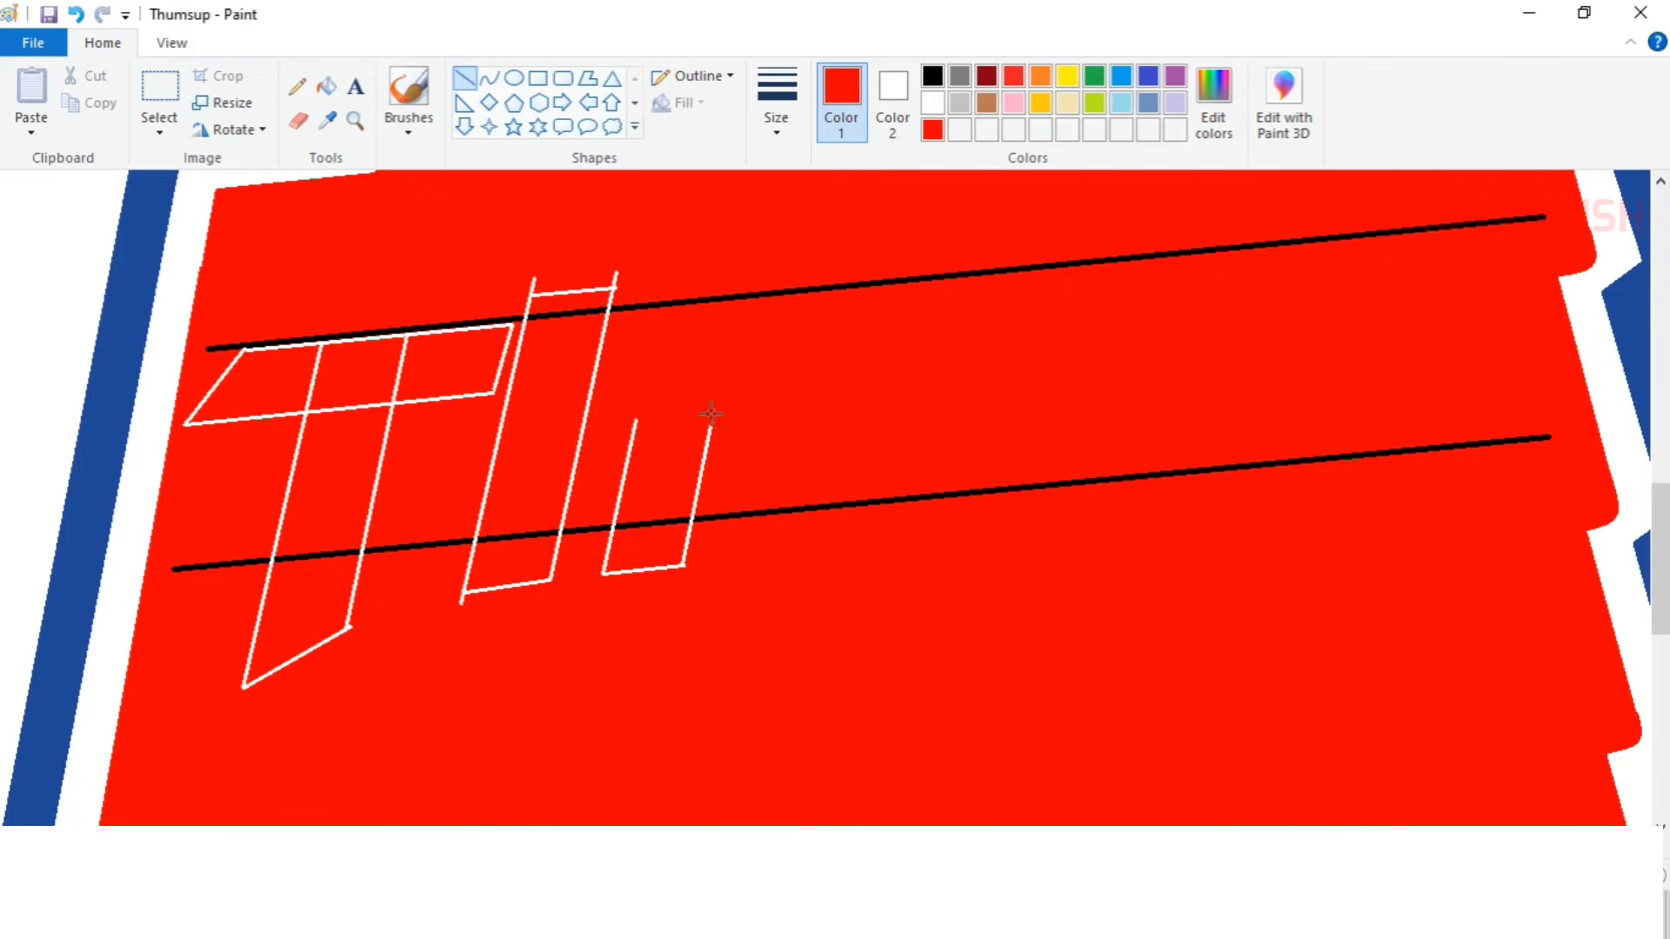
Trim the top of the h's right leg and connect it to the stem with white outer and inner arches.
{"action": "left_click", "coordinate": [777, 103]}
{"action": "left_click", "coordinate": [932, 103]}
{"action": "left_click_drag", "start_coordinate": [709, 428], "coordinate": [722, 343]}
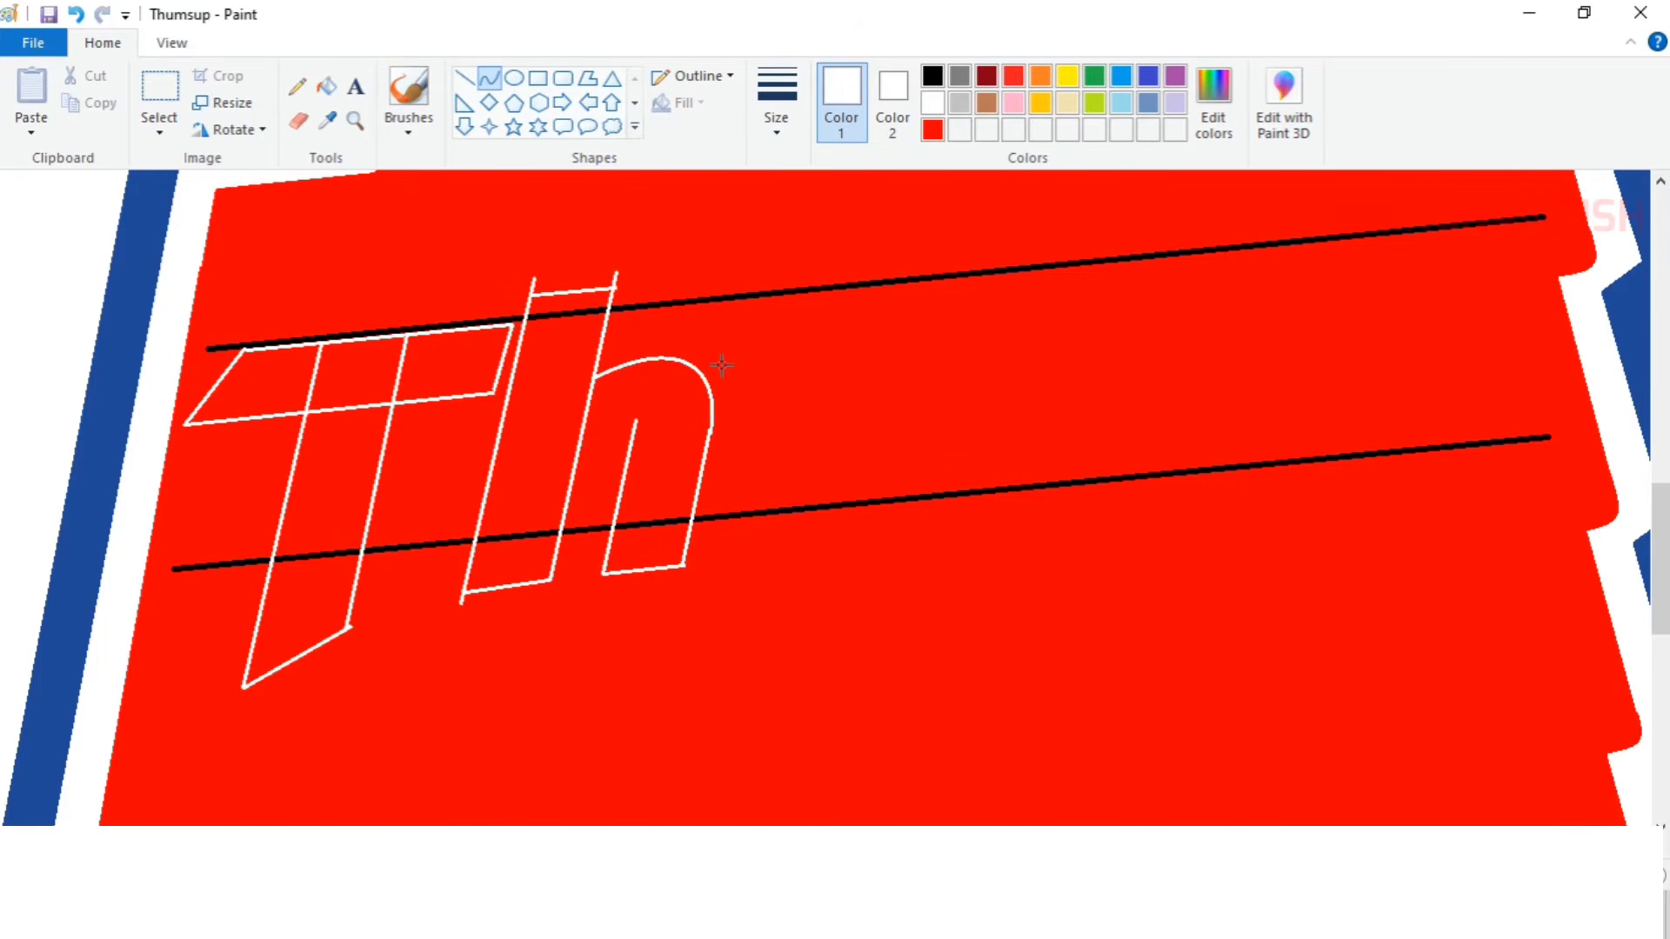
{"action": "scroll", "coordinate": [637, 411], "scroll_direction": "right", "scroll_amount": 3}
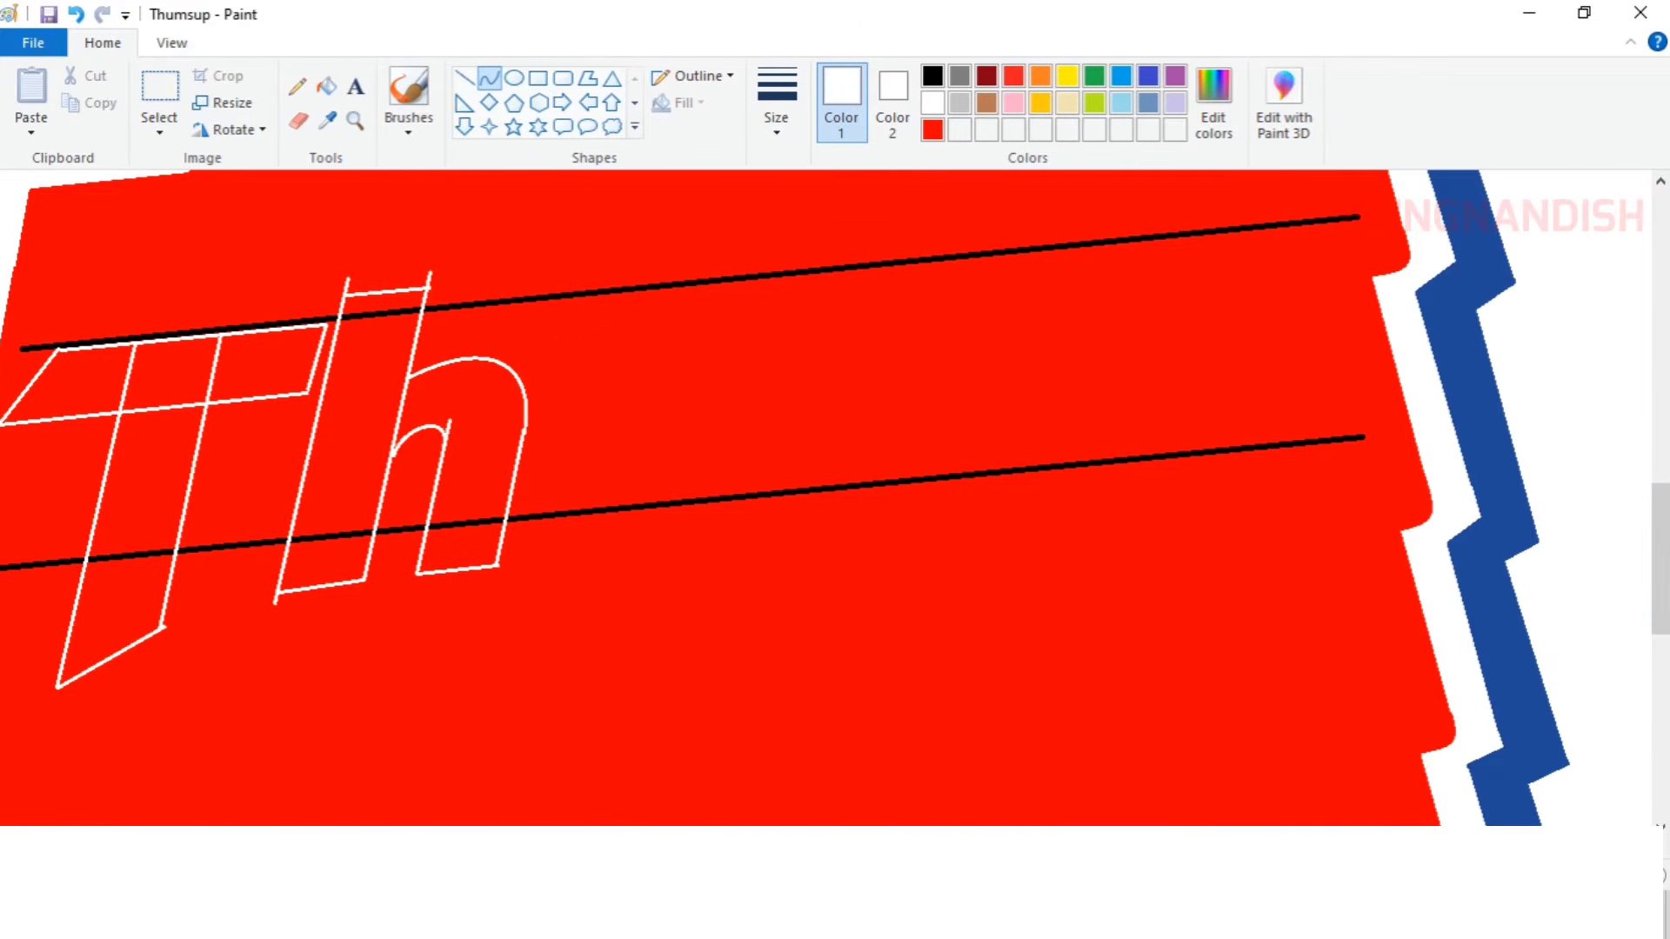
Draw the four slanted sides of the letter u in white and add its curved outer bowl.
{"action": "left_click_drag", "start_coordinate": [524, 534], "coordinate": [517, 533]}
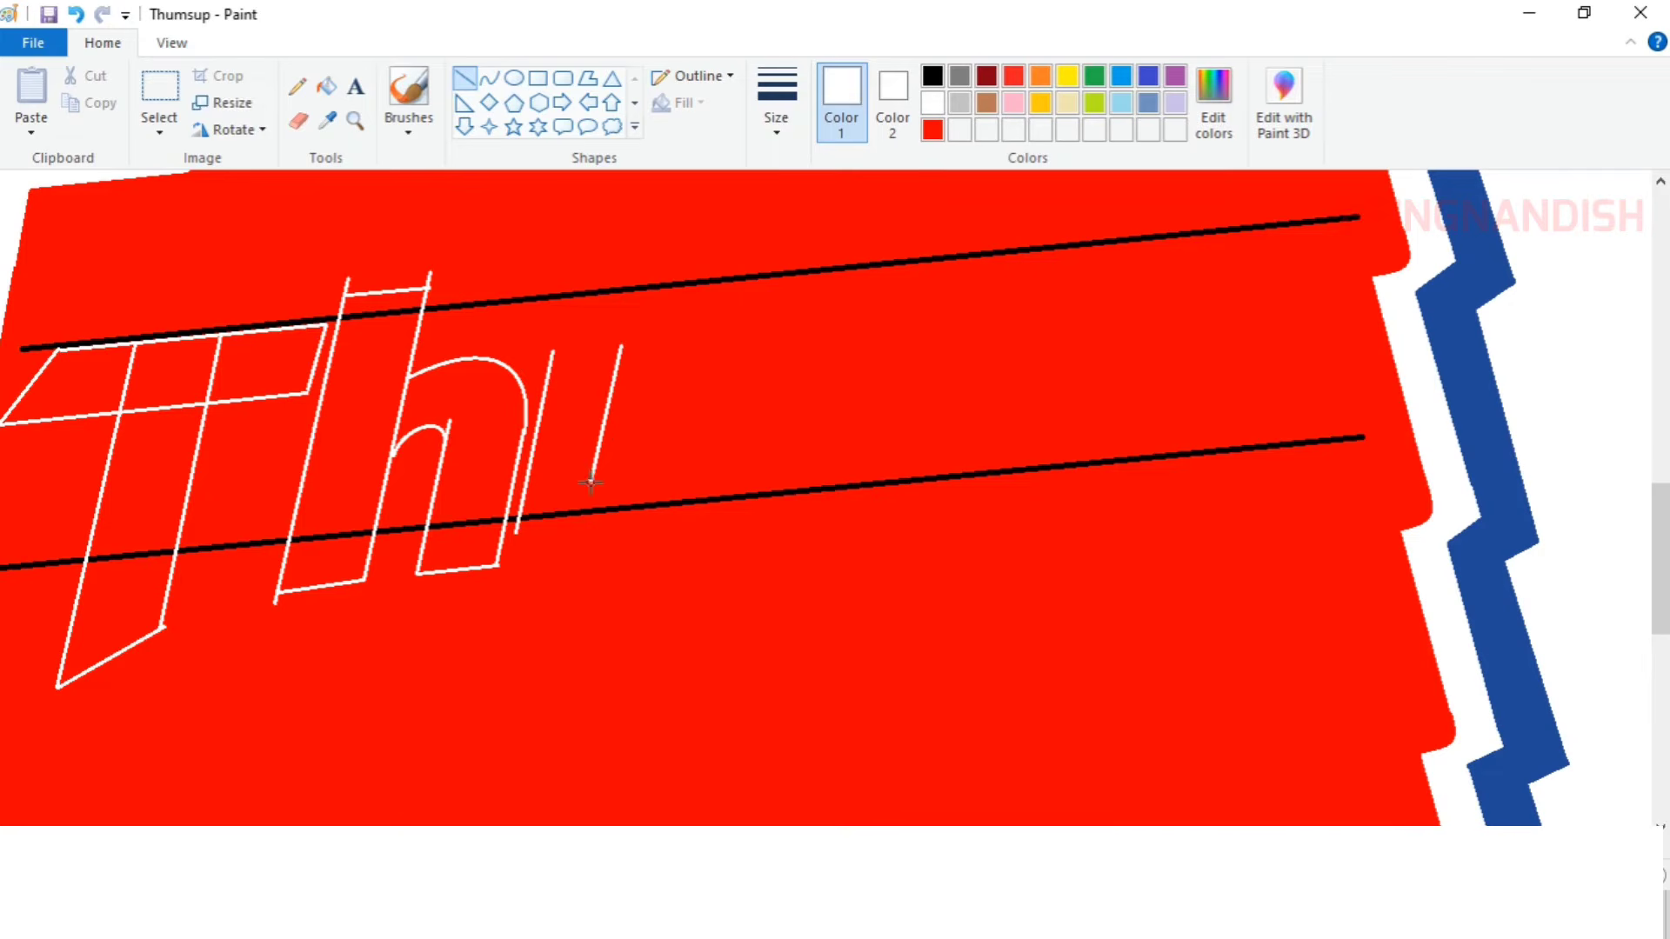
{"action": "left_click_drag", "start_coordinate": [591, 483], "coordinate": [596, 500]}
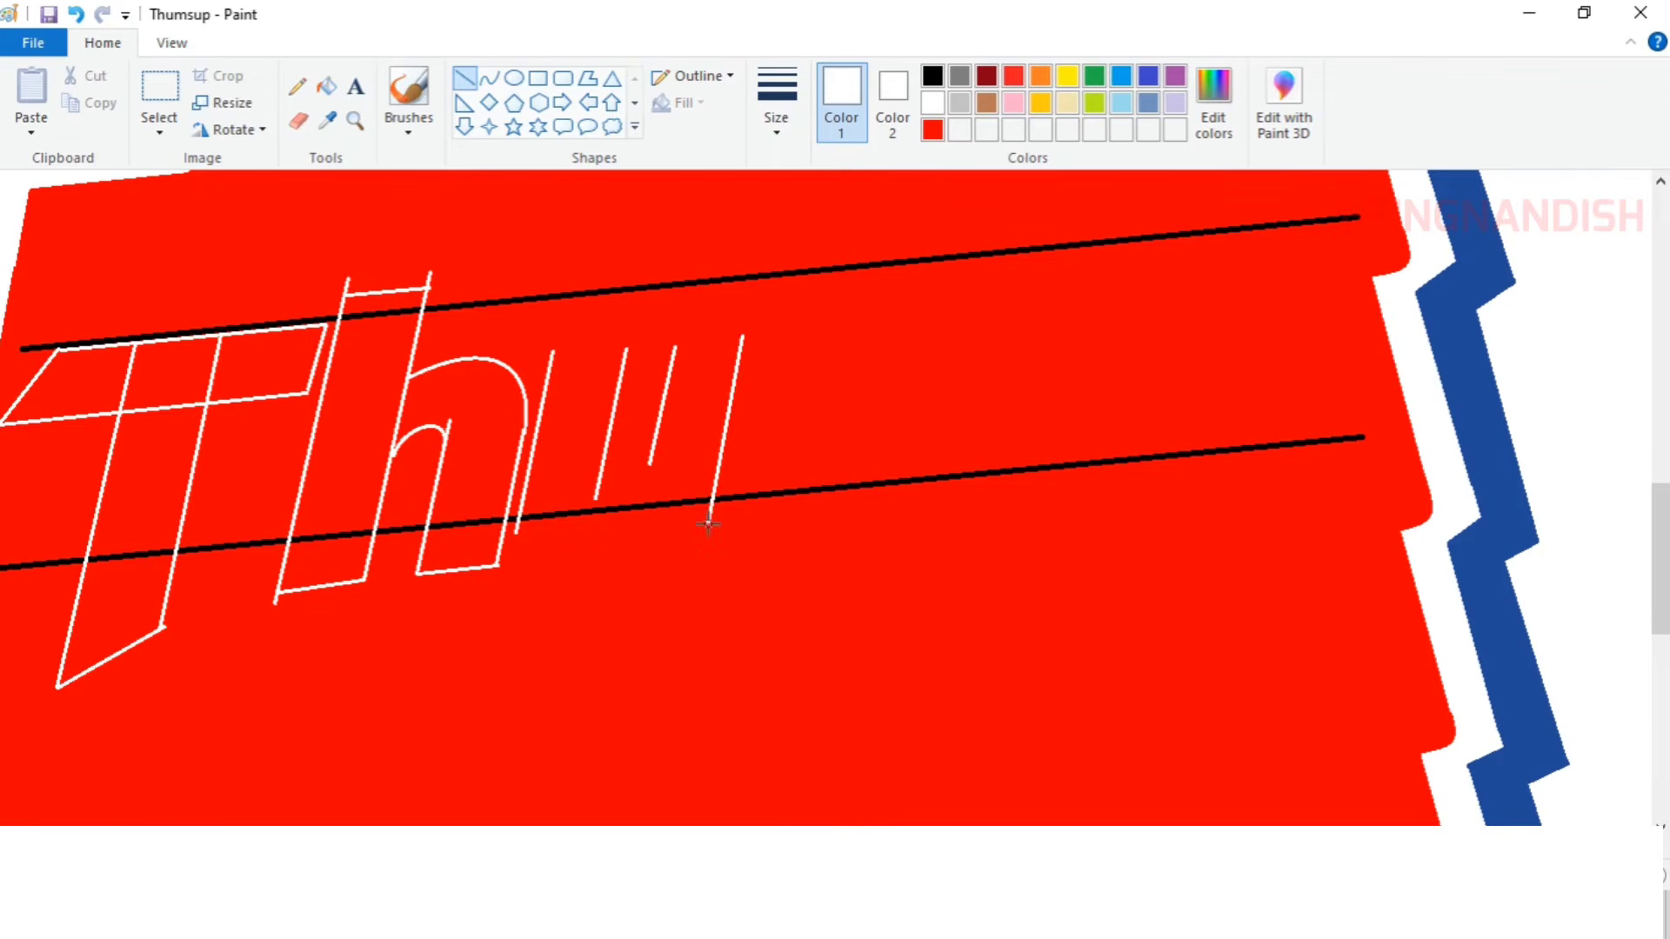
{"action": "left_click", "coordinate": [496, 81]}
{"action": "left_click_drag", "start_coordinate": [517, 534], "coordinate": [642, 533]}
{"action": "mouse_move", "coordinate": [537, 553]}
{"action": "left_mouse_down"}
{"action": "mouse_move", "coordinate": [503, 577]}
{"action": "mouse_move", "coordinate": [570, 537]}
{"action": "mouse_move", "coordinate": [644, 530]}
{"action": "left_mouse_up"}
{"action": "key", "text": "ctrl+z"}
{"action": "left_click_drag", "start_coordinate": [580, 533], "coordinate": [581, 570]}
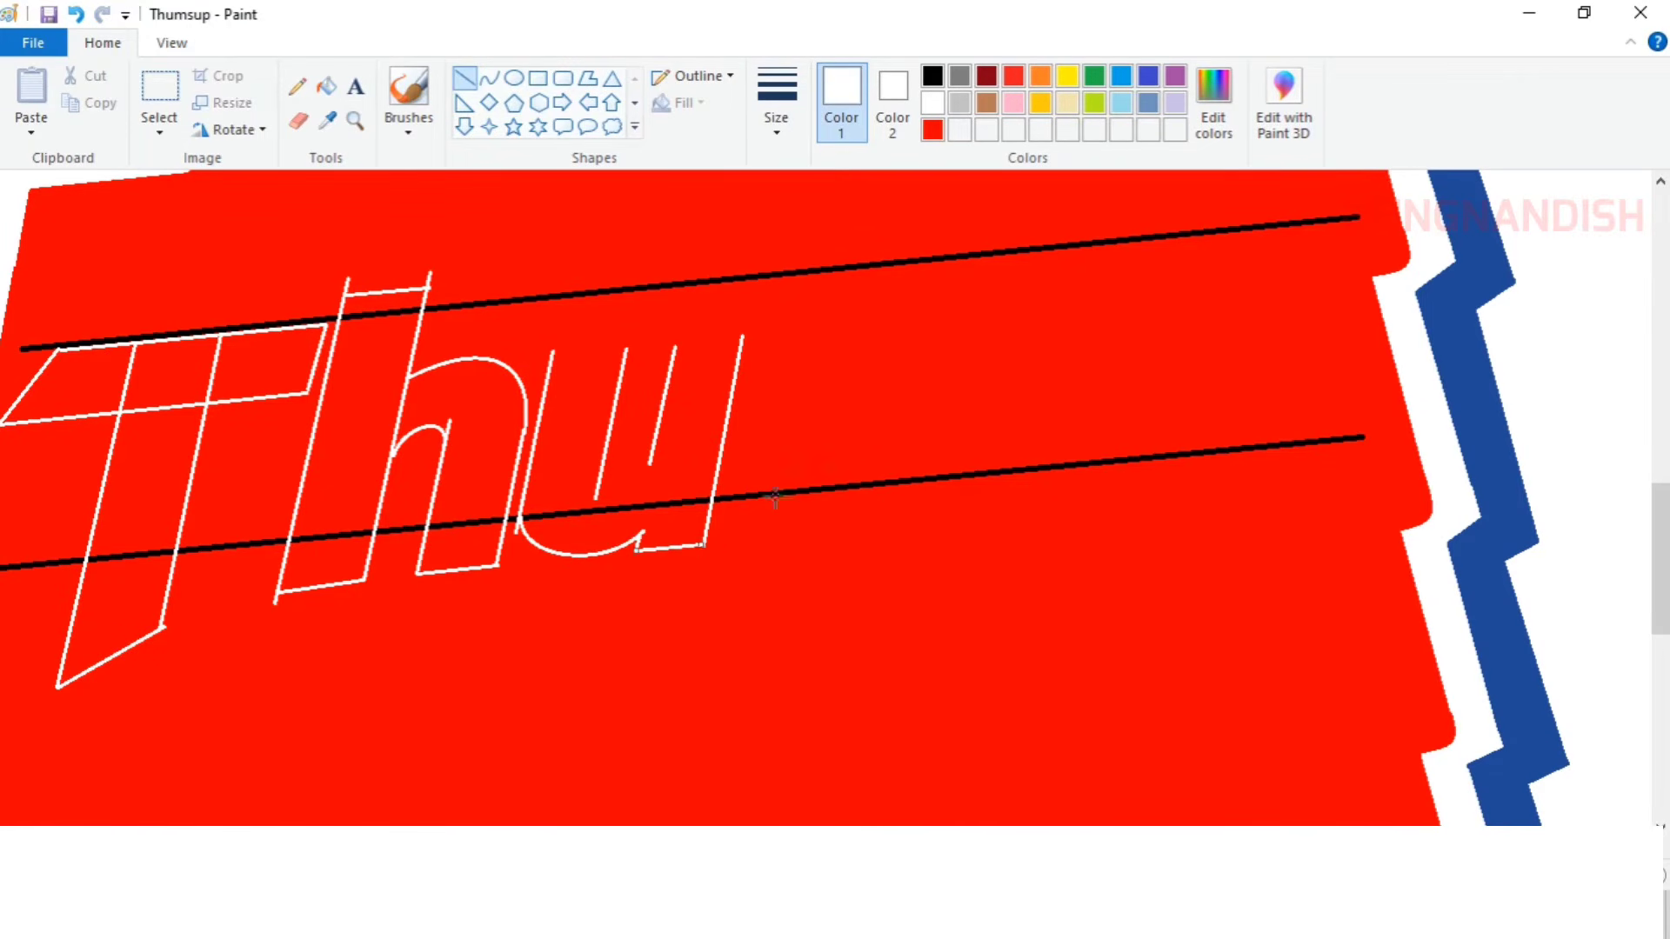
Draw the inner curve of the u and cap its left arm with a short white line.
{"action": "left_click", "coordinate": [489, 78]}
{"action": "left_click_drag", "start_coordinate": [595, 500], "coordinate": [650, 463]}
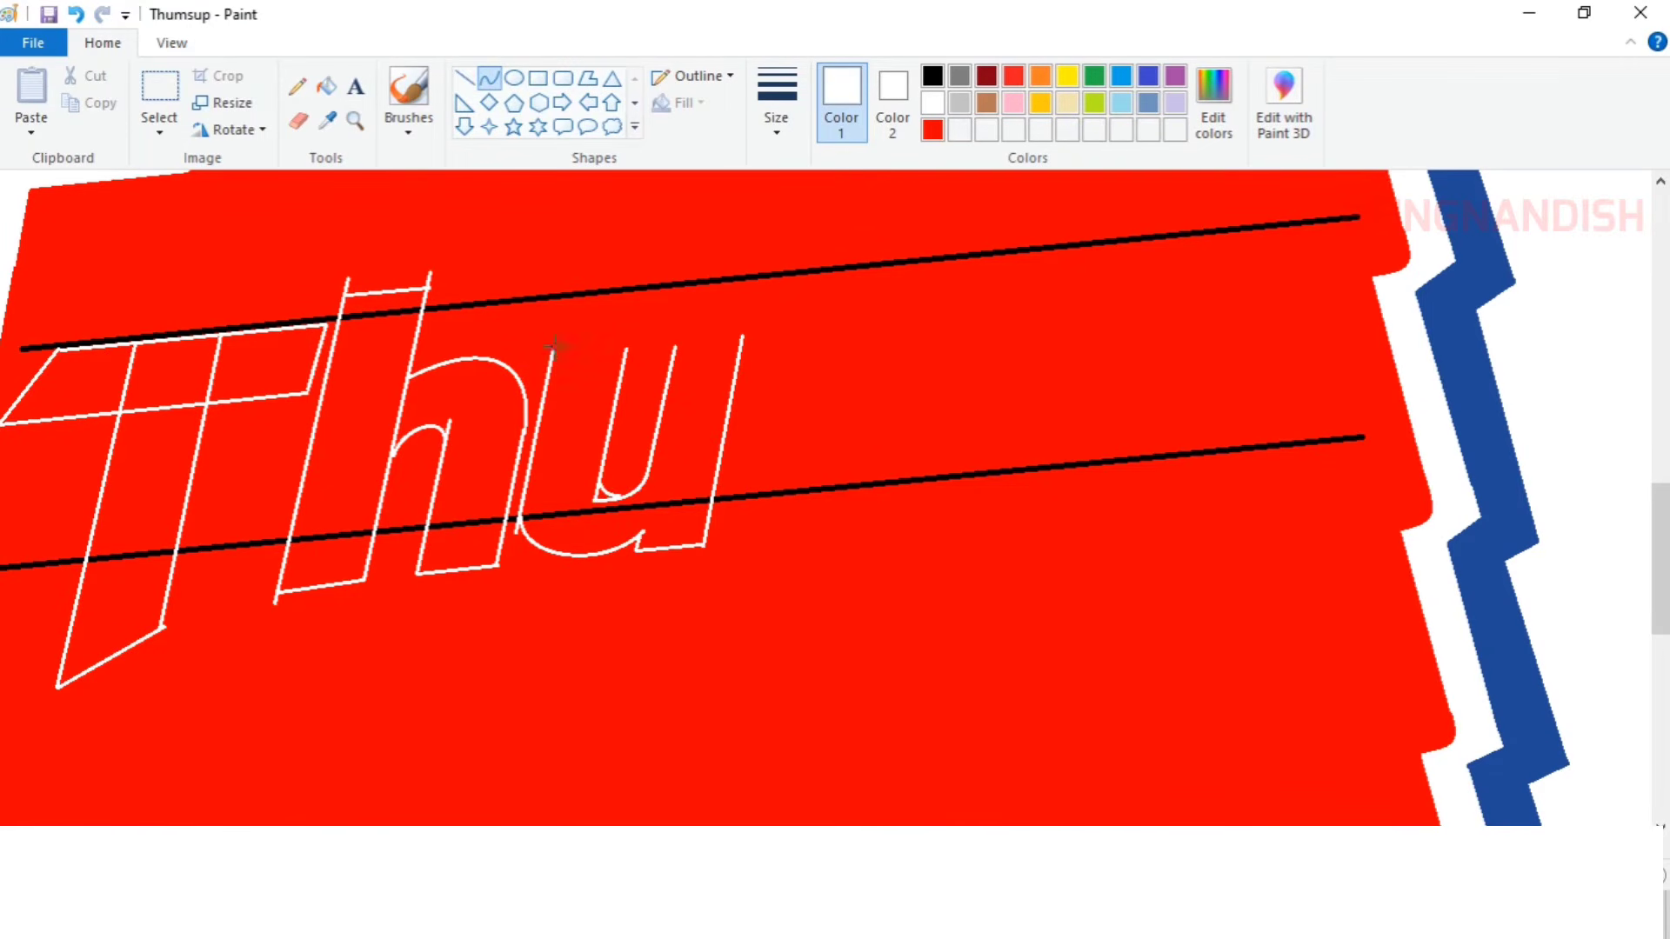
{"action": "key", "text": "ctrl+z"}
{"action": "left_click", "coordinate": [466, 78]}
{"action": "left_click_drag", "start_coordinate": [554, 353], "coordinate": [627, 348]}
Draw the slanted white legs of the letter m beside the u and close them along the base.
{"action": "left_click_drag", "start_coordinate": [758, 334], "coordinate": [721, 544]}
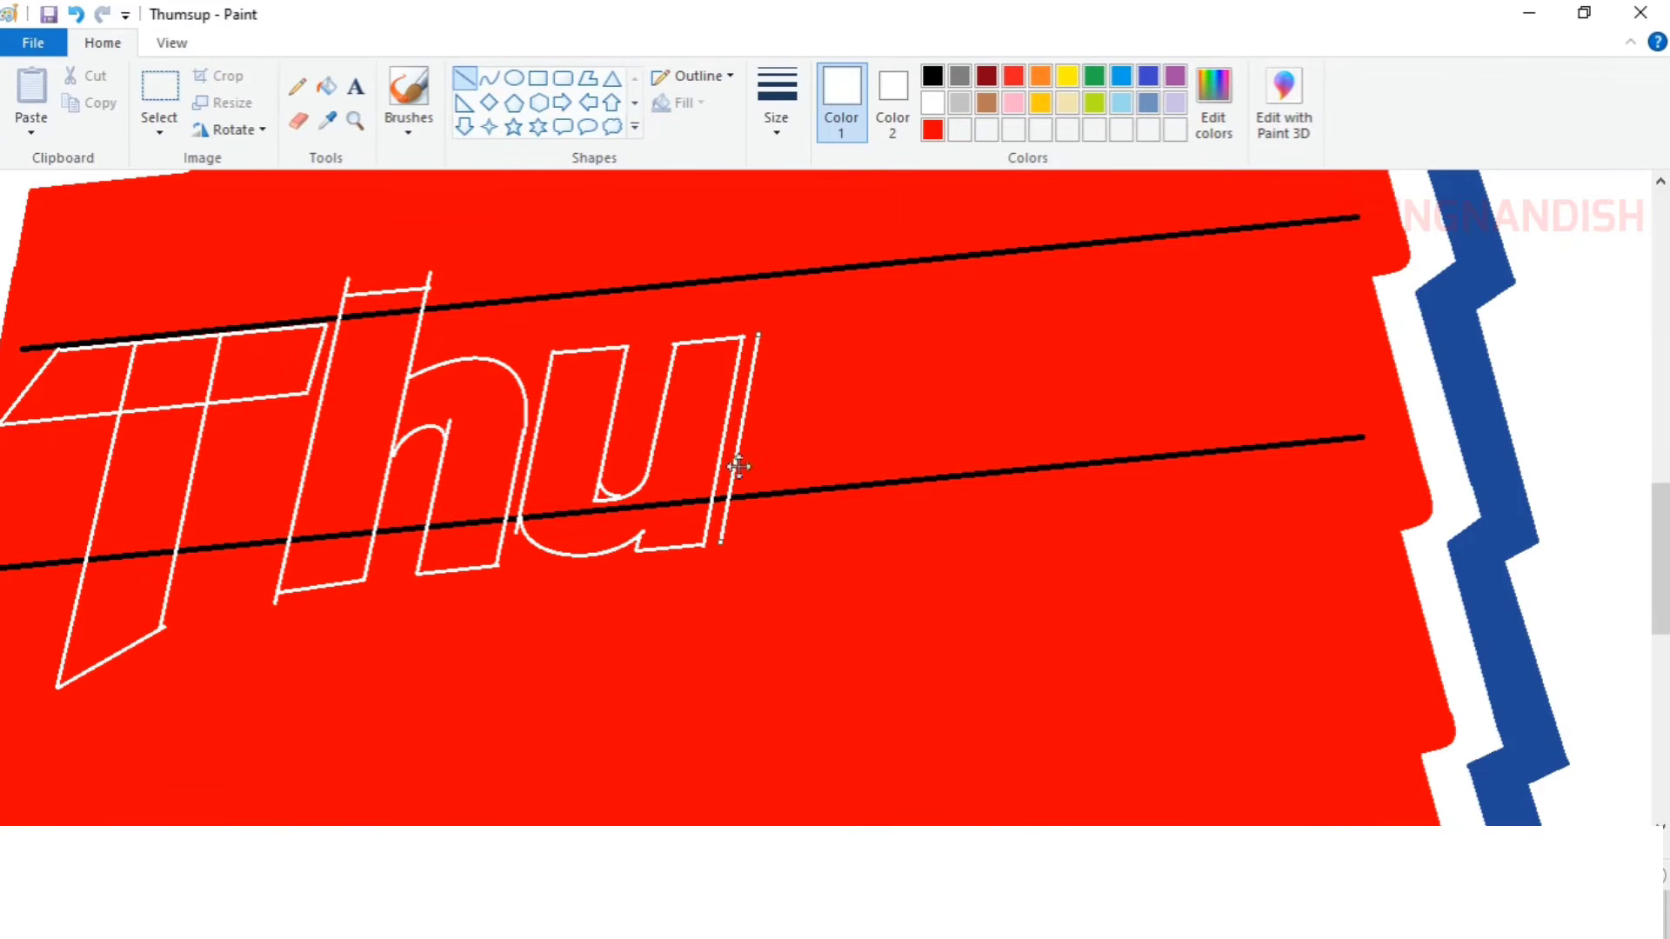
{"action": "left_click", "coordinate": [845, 369]}
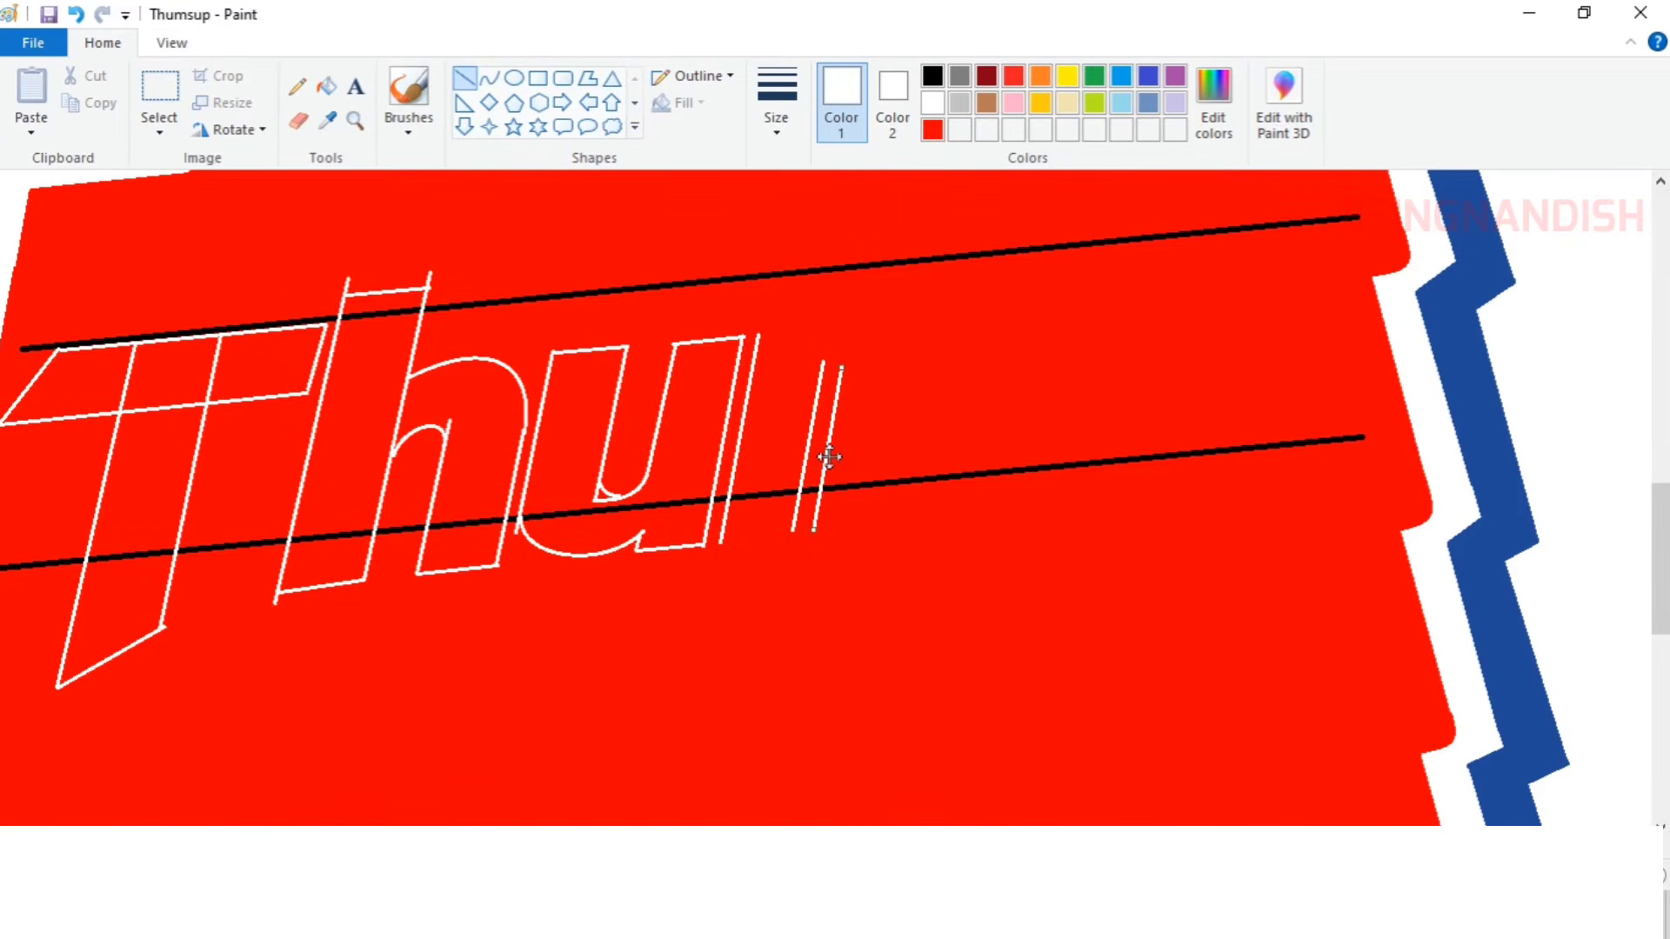
{"action": "left_click_drag", "start_coordinate": [829, 457], "coordinate": [836, 458]}
{"action": "left_click", "coordinate": [905, 359]}
{"action": "left_click_drag", "start_coordinate": [941, 371], "coordinate": [924, 481]}
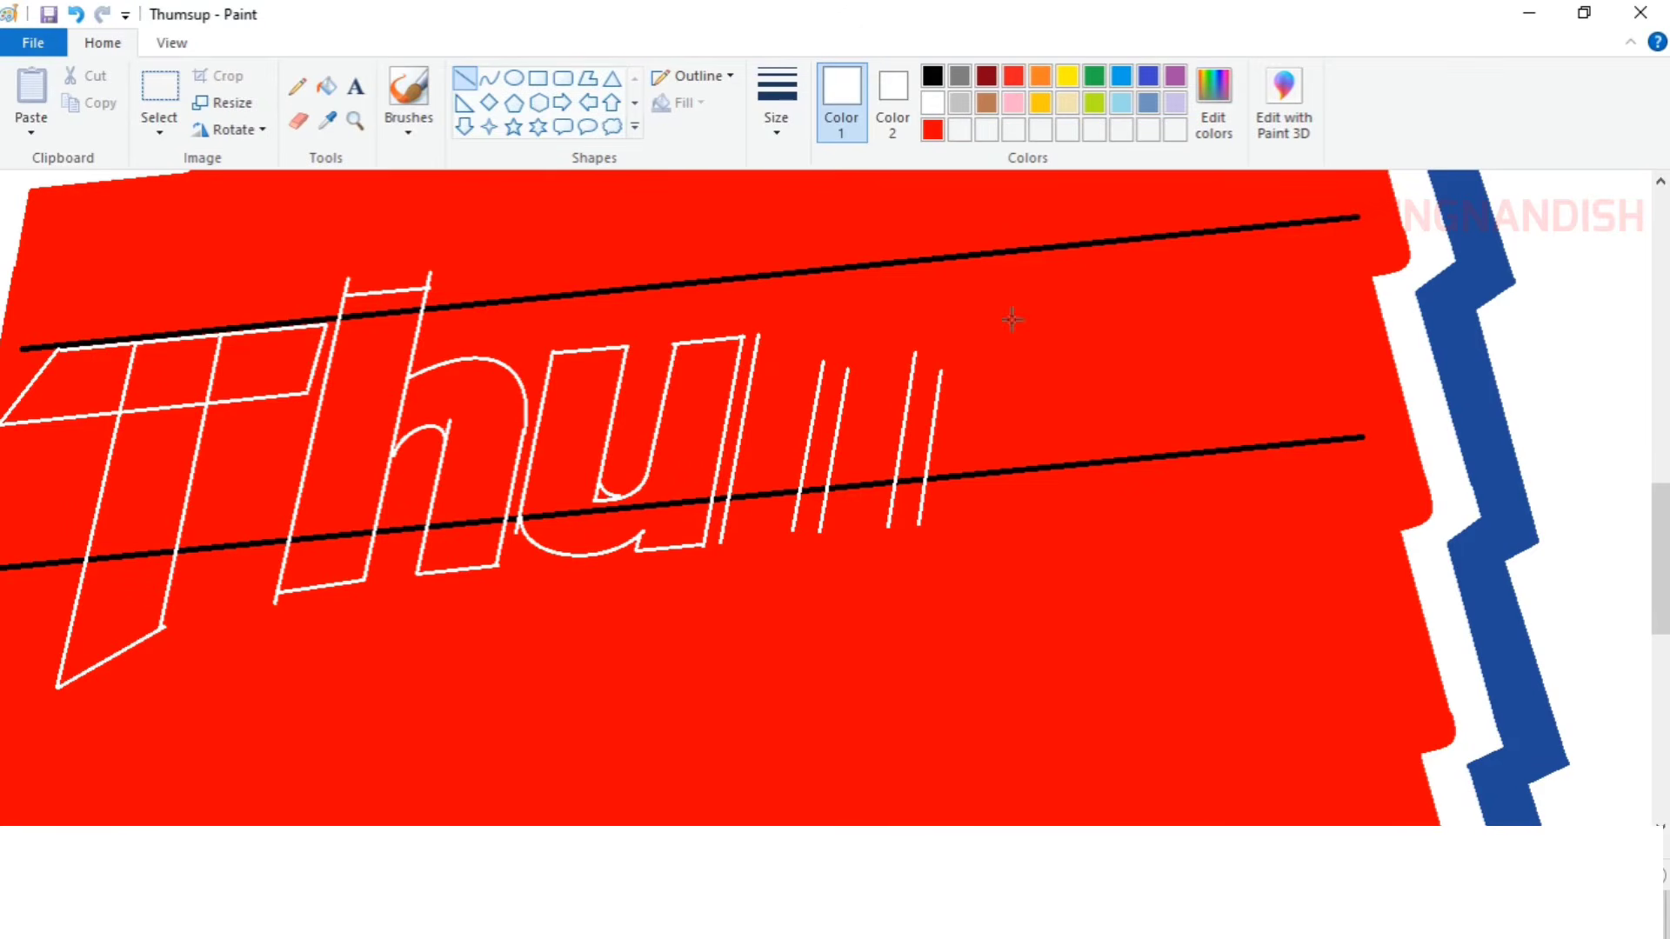
{"action": "left_click_drag", "start_coordinate": [1018, 317], "coordinate": [1017, 356]}
{"action": "left_click", "coordinate": [814, 510]}
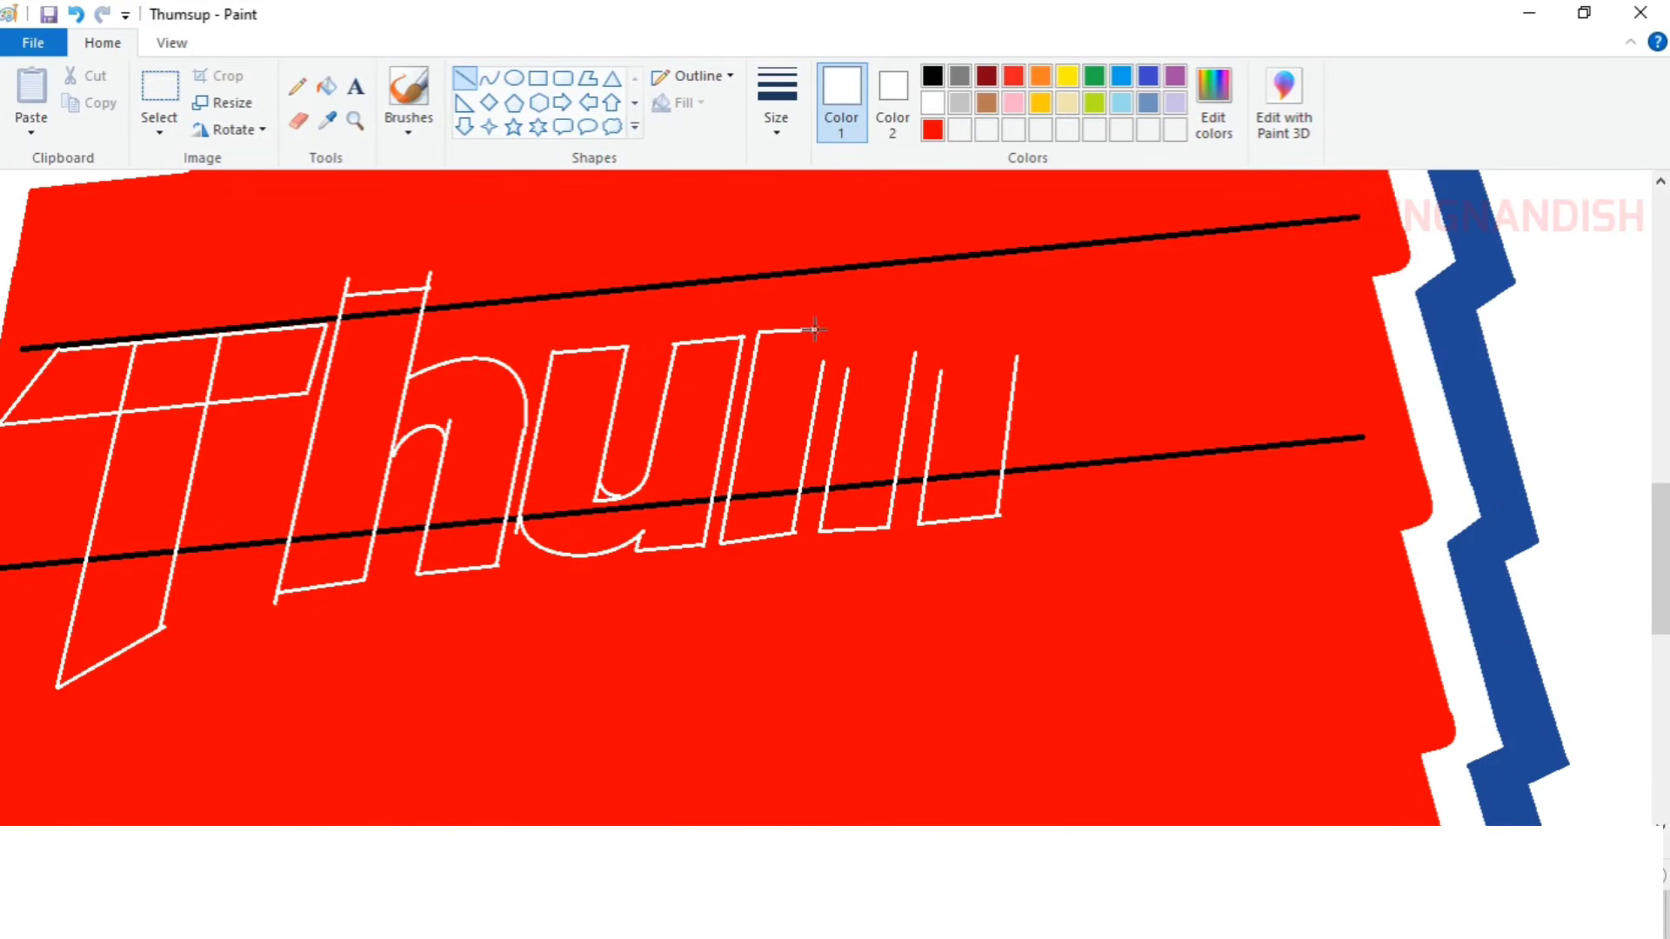
Join the legs of the m with two white outer arches and small inner arches.
{"action": "left_click_drag", "start_coordinate": [849, 315], "coordinate": [905, 300]}
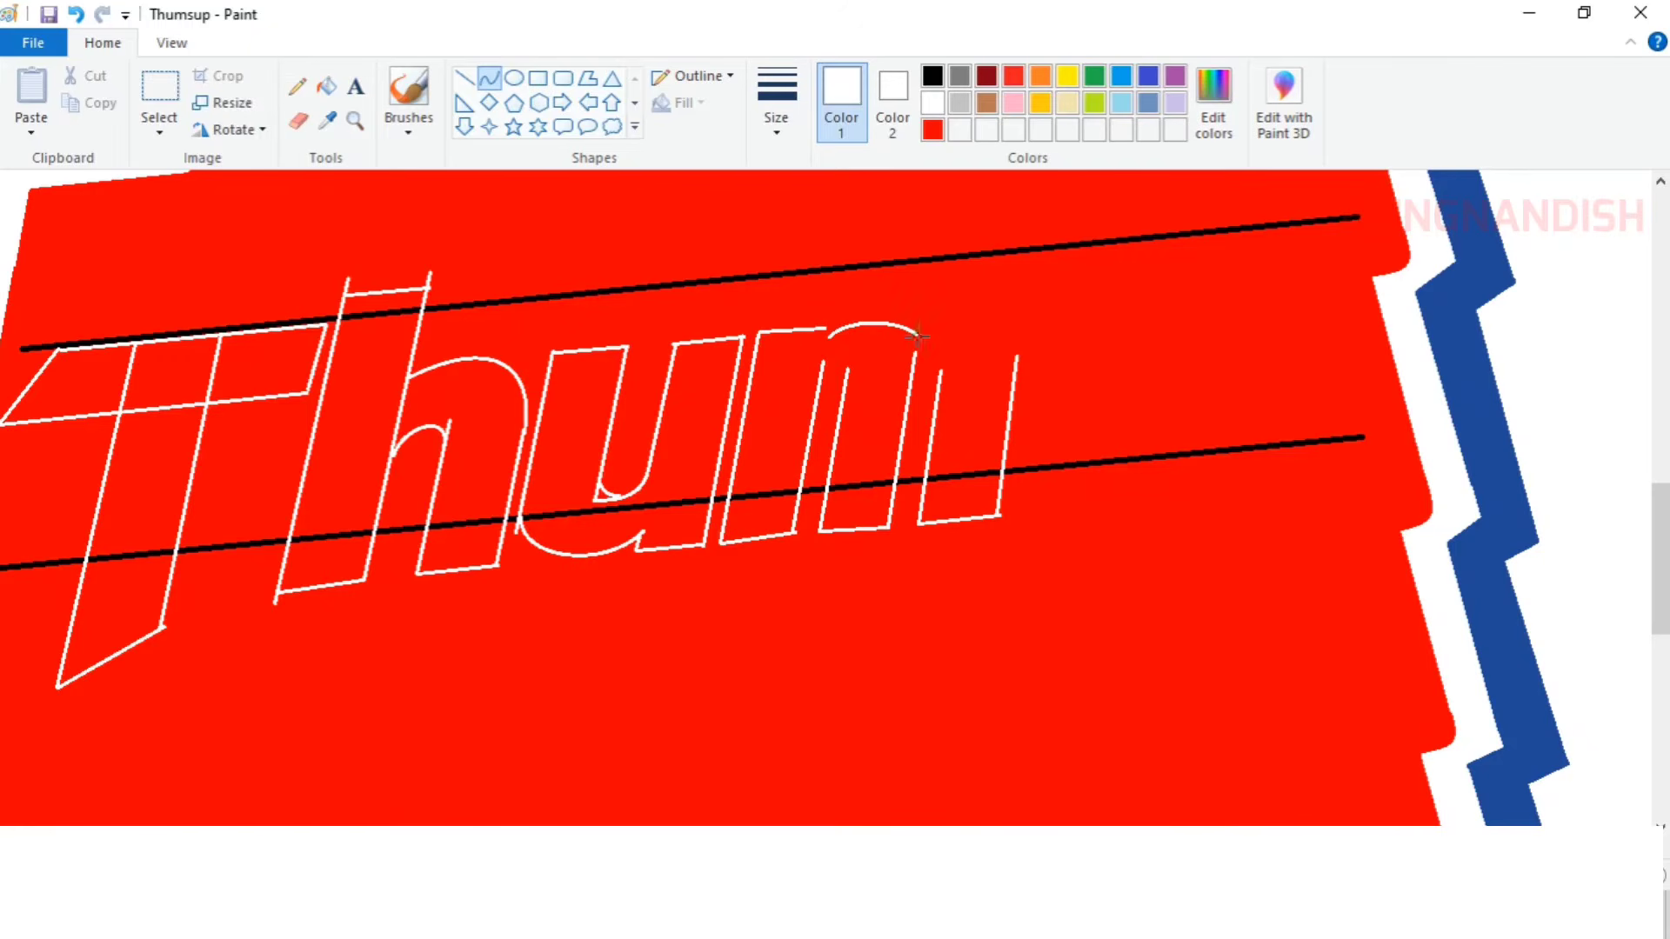
{"action": "left_click_drag", "start_coordinate": [1023, 327], "coordinate": [1014, 338]}
{"action": "left_click_drag", "start_coordinate": [967, 336], "coordinate": [965, 334]}
{"action": "left_click", "coordinate": [464, 79]}
{"action": "left_click_drag", "start_coordinate": [828, 328], "coordinate": [828, 339]}
{"action": "left_click", "coordinate": [489, 80]}
{"action": "left_click_drag", "start_coordinate": [817, 403], "coordinate": [842, 403]}
Draw the upper outer curve of the letter s in white beside the m, undoing the misplaced attempt.
{"action": "scroll", "coordinate": [791, 243], "scroll_direction": "right", "scroll_amount": 3}
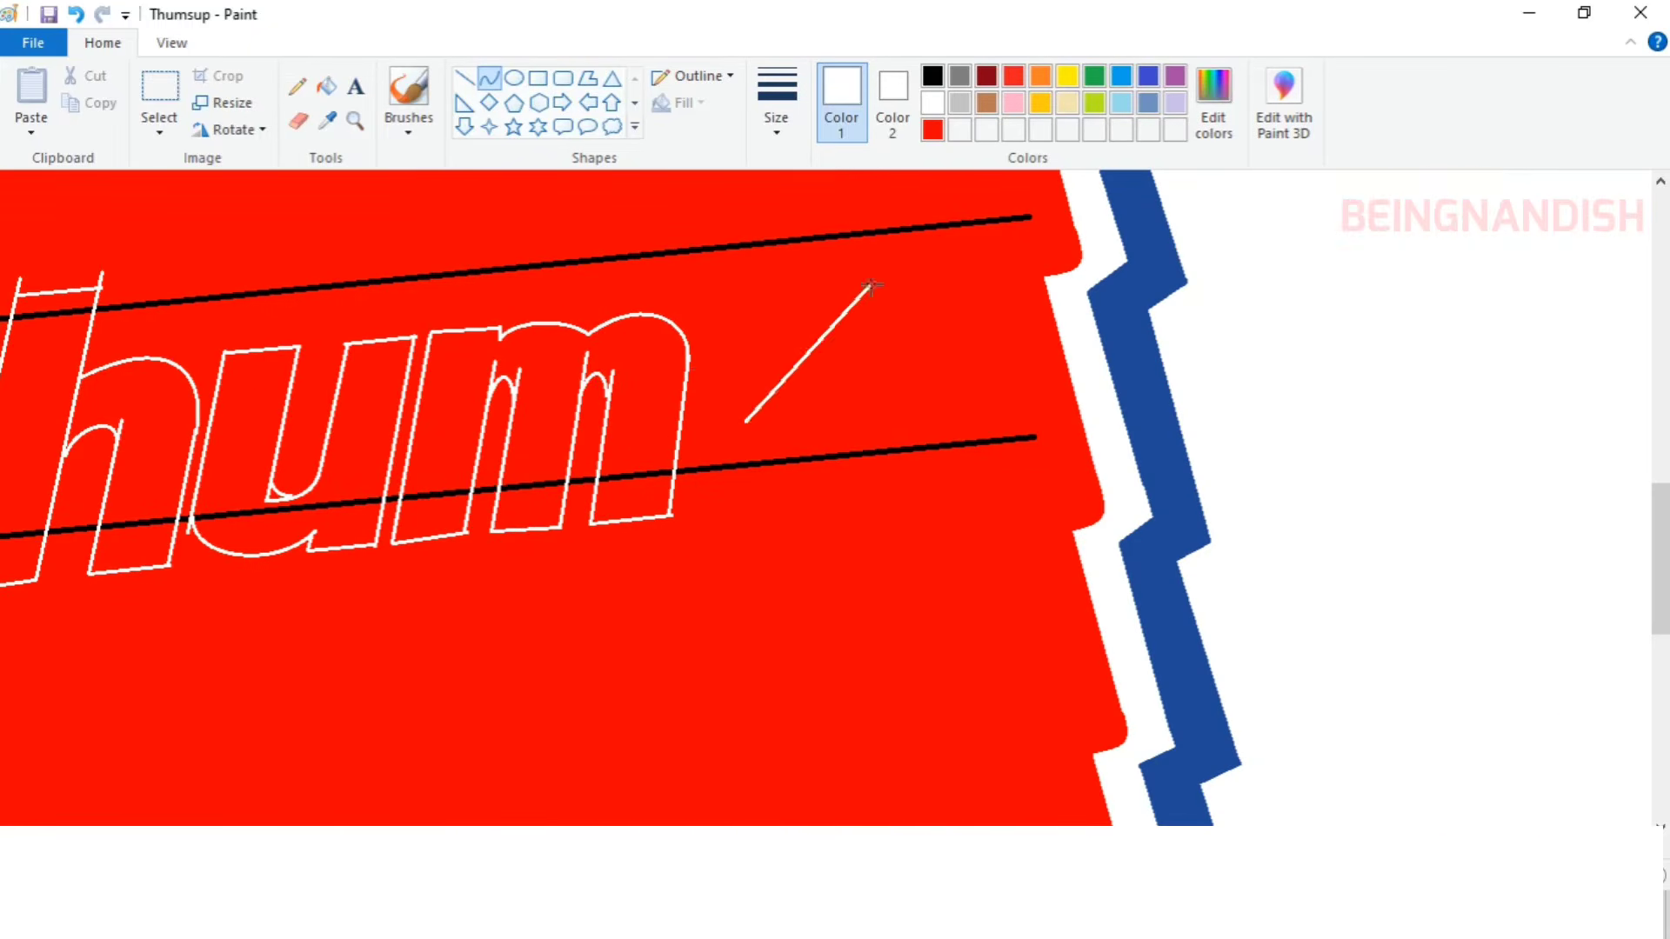
{"action": "left_click_drag", "start_coordinate": [871, 286], "coordinate": [905, 274]}
{"action": "left_click_drag", "start_coordinate": [805, 335], "coordinate": [725, 277]}
{"action": "mouse_move", "coordinate": [729, 357]}
{"action": "left_mouse_down"}
{"action": "mouse_move", "coordinate": [681, 361]}
{"action": "mouse_move", "coordinate": [899, 283]}
{"action": "left_mouse_up"}
{"action": "left_click", "coordinate": [76, 15]}
{"action": "left_click_drag", "start_coordinate": [800, 322], "coordinate": [726, 281]}
{"action": "mouse_move", "coordinate": [718, 334]}
{"action": "left_mouse_down"}
{"action": "mouse_move", "coordinate": [674, 343]}
{"action": "mouse_move", "coordinate": [726, 342]}
{"action": "left_mouse_up"}
{"action": "left_click", "coordinate": [959, 360]}
Draw the lower curve of the s and close its ends with straight white lines.
{"action": "left_click_drag", "start_coordinate": [703, 510], "coordinate": [906, 376]}
{"action": "left_click_drag", "start_coordinate": [835, 461], "coordinate": [870, 503]}
{"action": "left_click_drag", "start_coordinate": [918, 443], "coordinate": [988, 473]}
{"action": "left_click_drag", "start_coordinate": [865, 470], "coordinate": [855, 470]}
{"action": "left_click", "coordinate": [464, 78]}
{"action": "mouse_move", "coordinate": [693, 510]}
{"action": "left_mouse_down"}
{"action": "mouse_move", "coordinate": [702, 459]}
{"action": "mouse_move", "coordinate": [809, 429]}
{"action": "left_mouse_up"}
{"action": "left_click", "coordinate": [489, 78]}
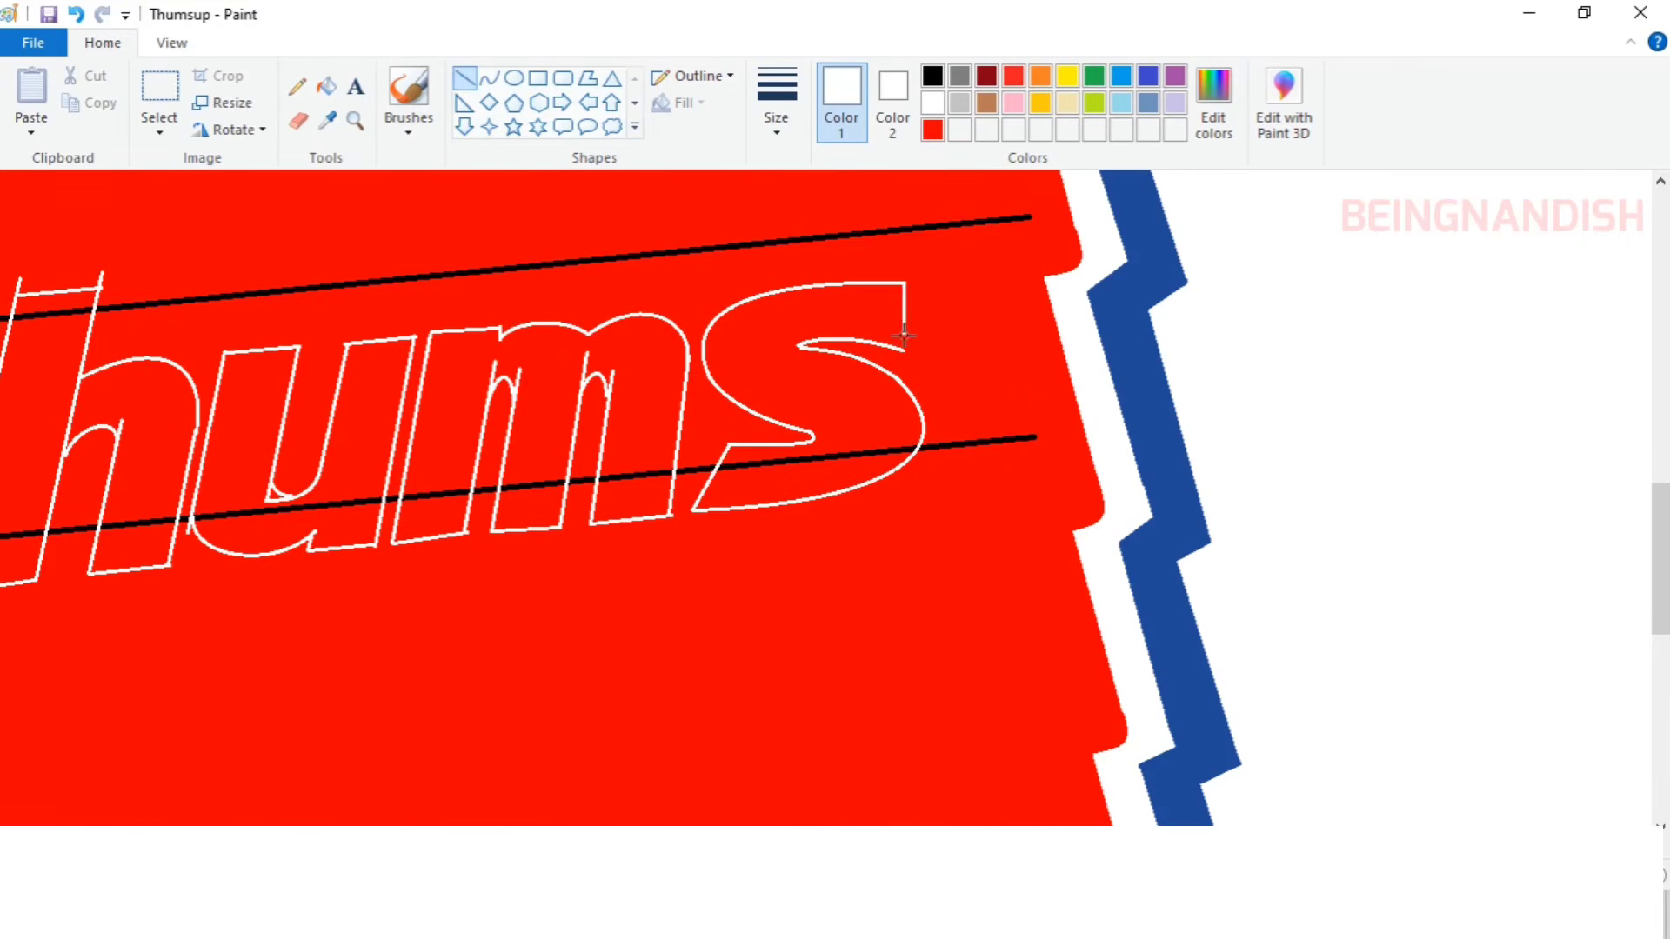
Fill all the outlined letters of the word Thums with white.
{"action": "scroll", "coordinate": [826, 498], "scroll_direction": "left", "scroll_amount": 5}
{"action": "left_click", "coordinate": [327, 86]}
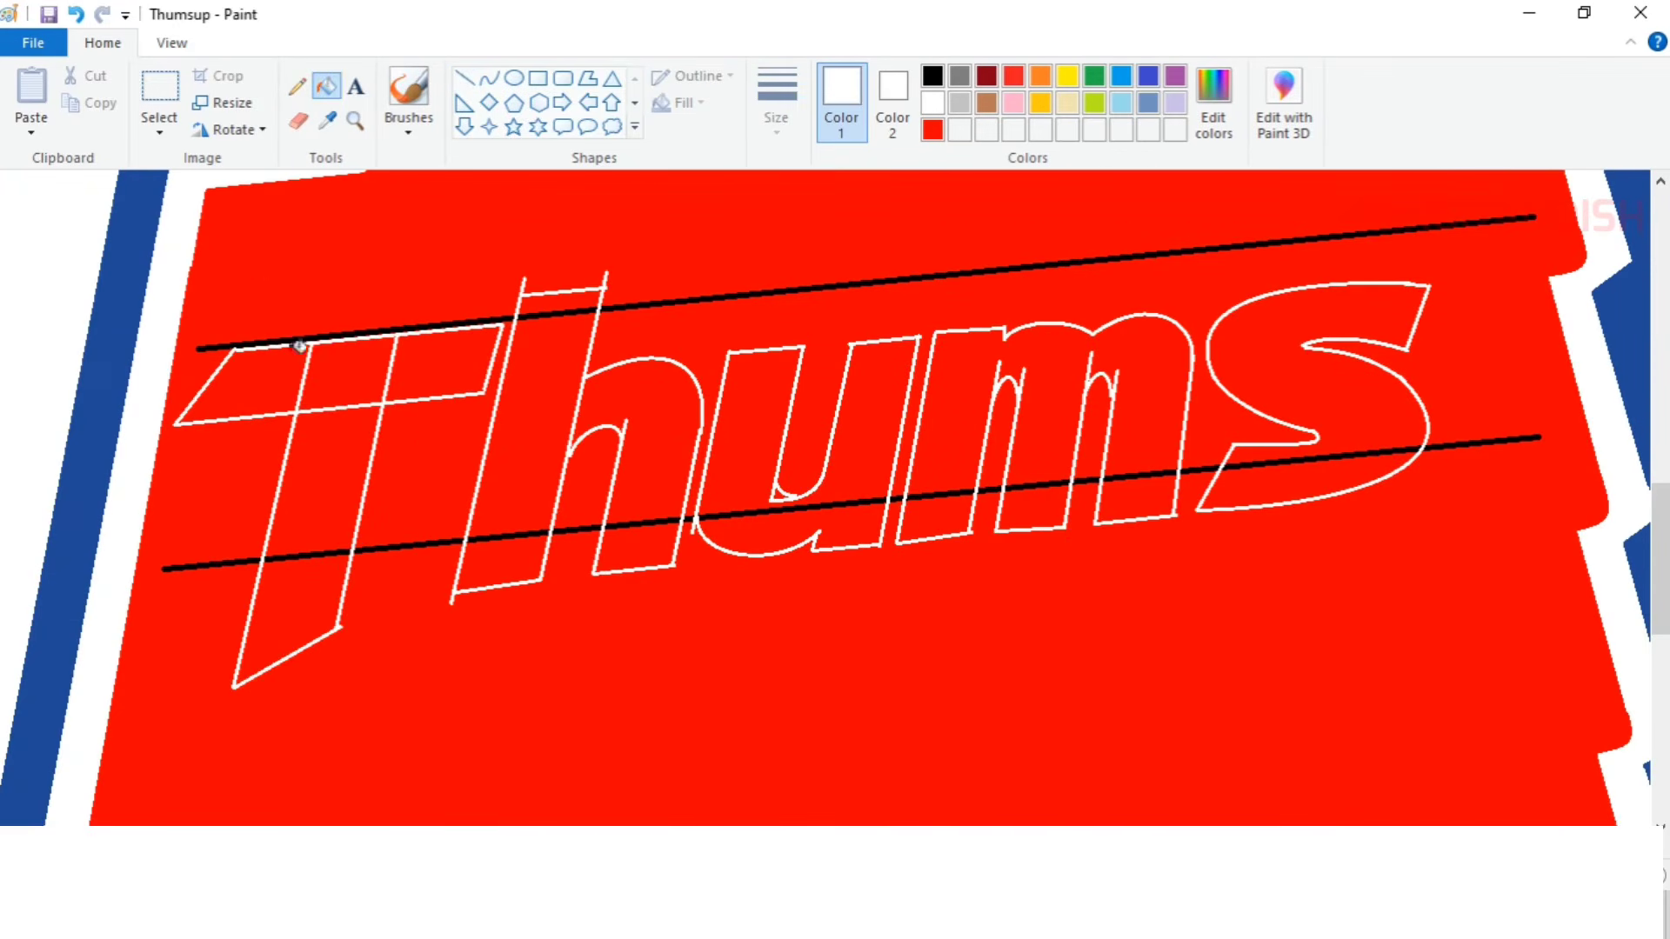
{"action": "left_click", "coordinate": [305, 374]}
{"action": "left_click", "coordinate": [296, 601]}
{"action": "left_click", "coordinate": [304, 557]}
{"action": "left_click", "coordinate": [531, 417]}
{"action": "left_click", "coordinate": [565, 312]}
{"action": "left_click", "coordinate": [748, 435]}
{"action": "left_click", "coordinate": [1129, 476]}
{"action": "left_click", "coordinate": [1036, 486]}
{"action": "left_click", "coordinate": [1288, 485]}
{"action": "left_click", "coordinate": [1339, 457]}
{"action": "left_click", "coordinate": [1375, 400]}
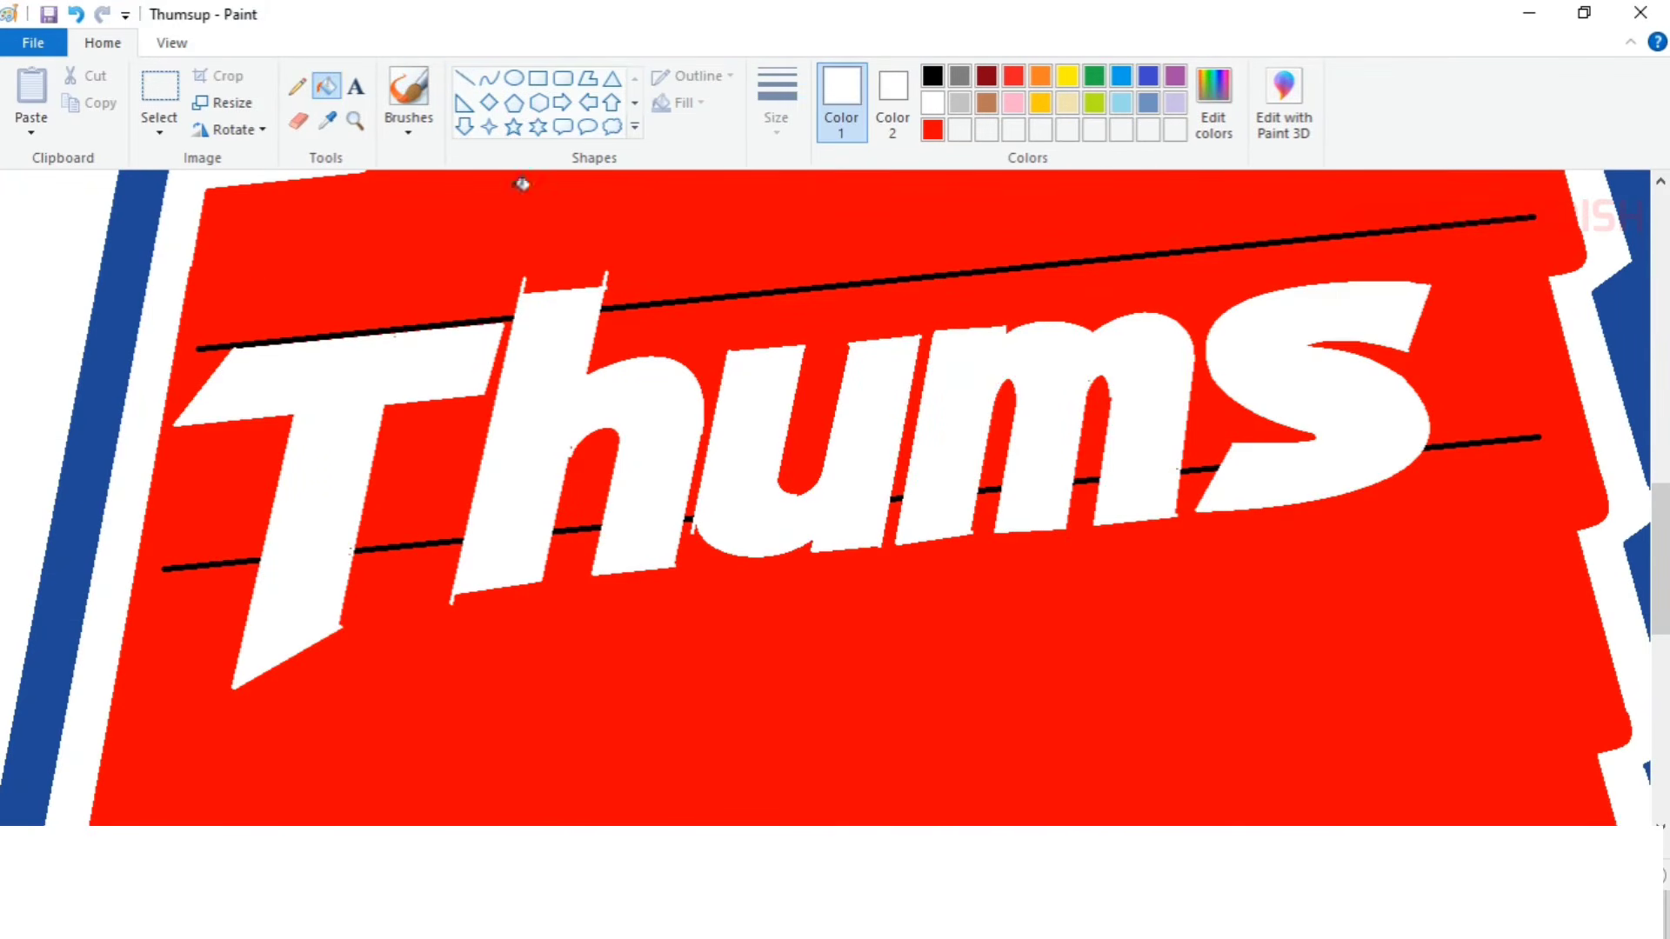
Cover the white line ends sticking out above the letter h with a straight red line.
{"action": "left_click", "coordinate": [464, 79]}
{"action": "left_click", "coordinate": [932, 129]}
{"action": "left_click_drag", "start_coordinate": [507, 293], "coordinate": [661, 279]}
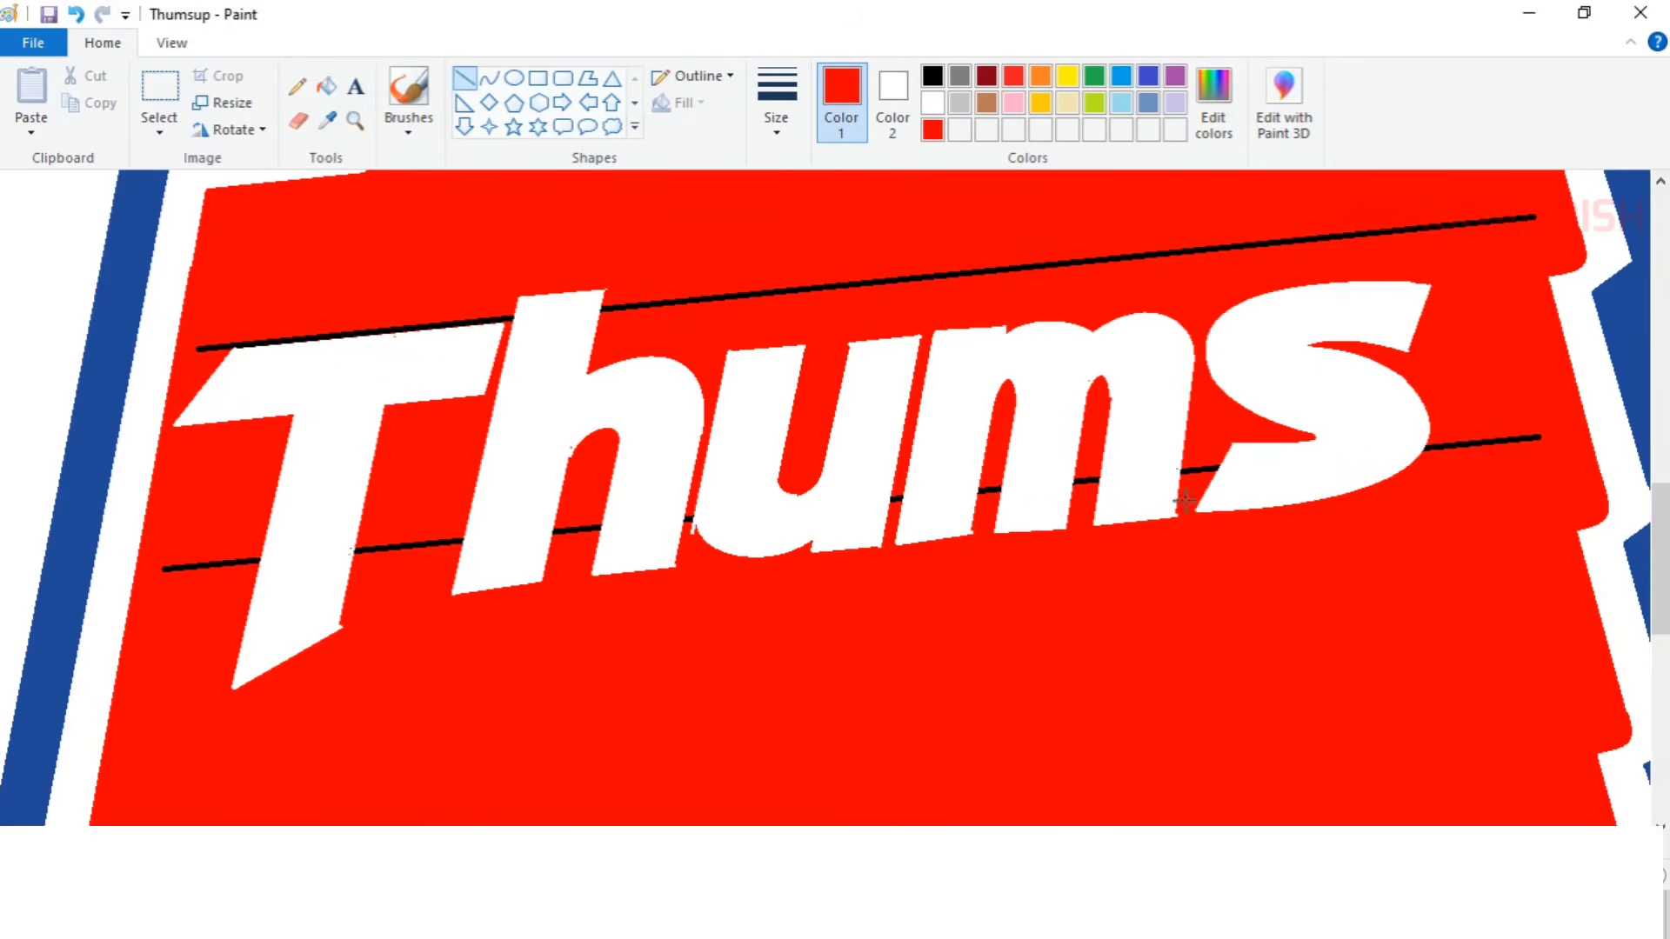
Recolour the black guide line segments around the letters of Thums with the red background colour.
{"action": "left_click", "coordinate": [326, 86]}
{"action": "left_click", "coordinate": [348, 333]}
{"action": "left_click", "coordinate": [626, 304]}
{"action": "left_click", "coordinate": [409, 547]}
{"action": "left_click", "coordinate": [209, 564]}
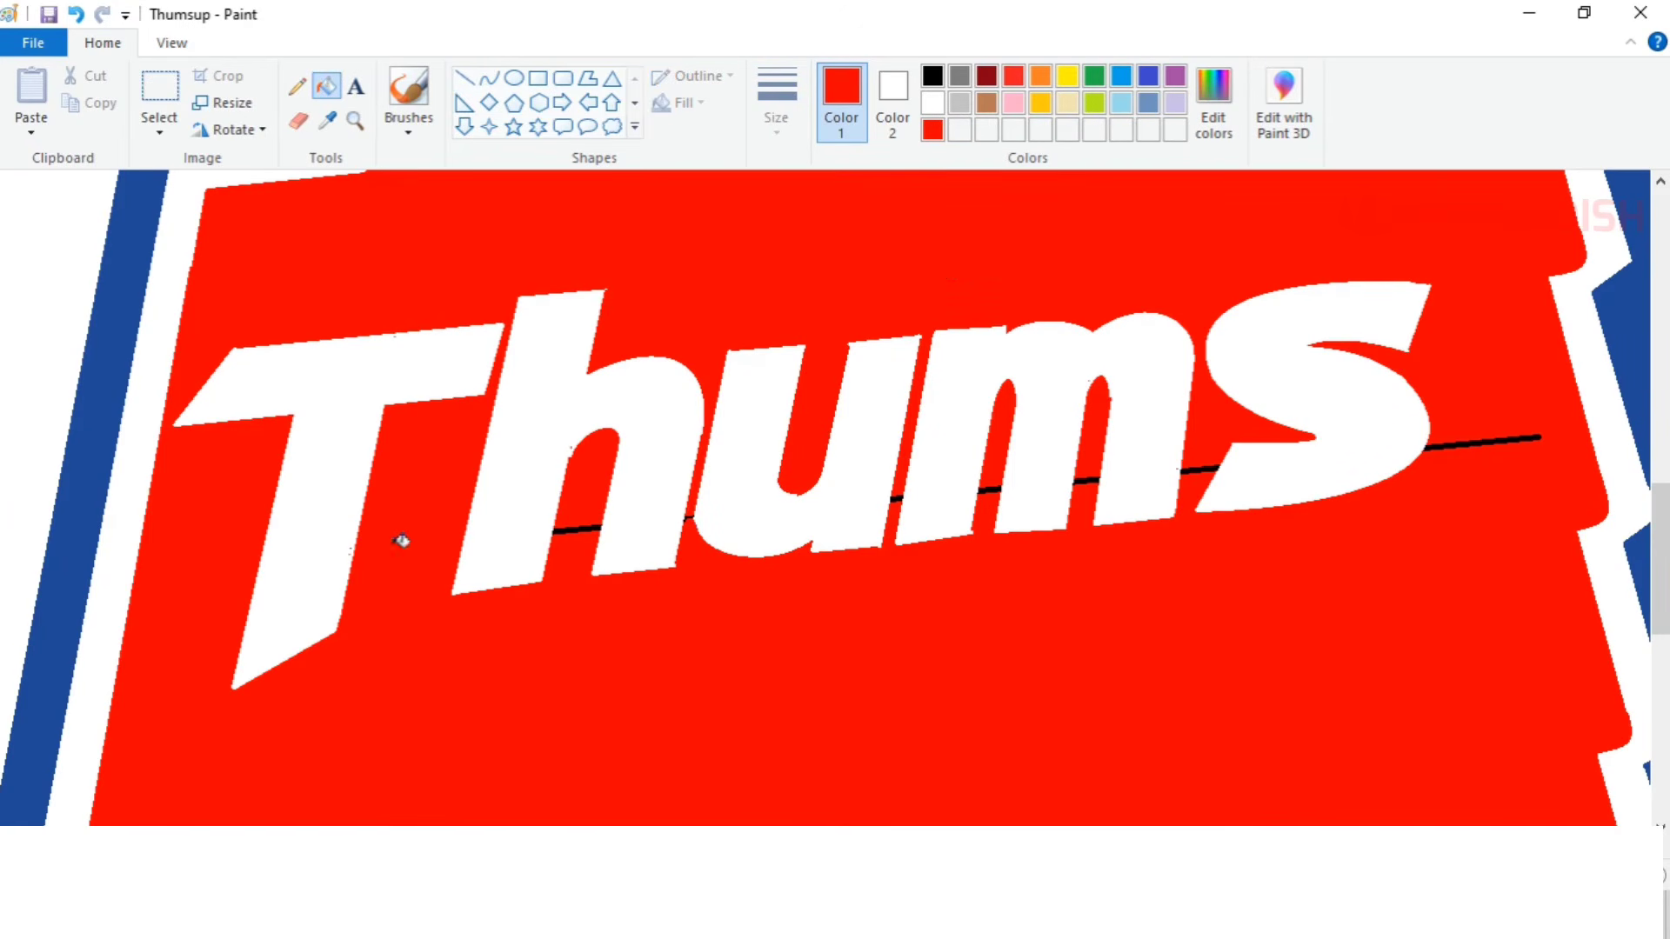
Reshape the inner curve of the letter s with red curves and fill the cut-off piece with red.
{"action": "left_click_drag", "start_coordinate": [1010, 842], "coordinate": [1331, 842]}
{"action": "left_click", "coordinate": [489, 78]}
{"action": "mouse_move", "coordinate": [565, 348]}
{"action": "left_mouse_down"}
{"action": "mouse_move", "coordinate": [633, 458]}
{"action": "mouse_move", "coordinate": [576, 495]}
{"action": "left_mouse_up"}
{"action": "left_click_drag", "start_coordinate": [669, 396], "coordinate": [729, 435]}
{"action": "mouse_move", "coordinate": [566, 349]}
{"action": "left_mouse_down"}
{"action": "mouse_move", "coordinate": [606, 381]}
{"action": "mouse_move", "coordinate": [652, 346]}
{"action": "left_mouse_up"}
{"action": "left_click", "coordinate": [326, 86]}
{"action": "left_click", "coordinate": [631, 364]}
{"action": "left_click", "coordinate": [489, 78]}
{"action": "left_click", "coordinate": [933, 76]}
{"action": "left_click", "coordinate": [933, 129]}
{"action": "left_click", "coordinate": [932, 103]}
{"action": "left_click", "coordinate": [933, 77]}
{"action": "left_click", "coordinate": [933, 102]}
{"action": "key", "text": "ctrl+z"}
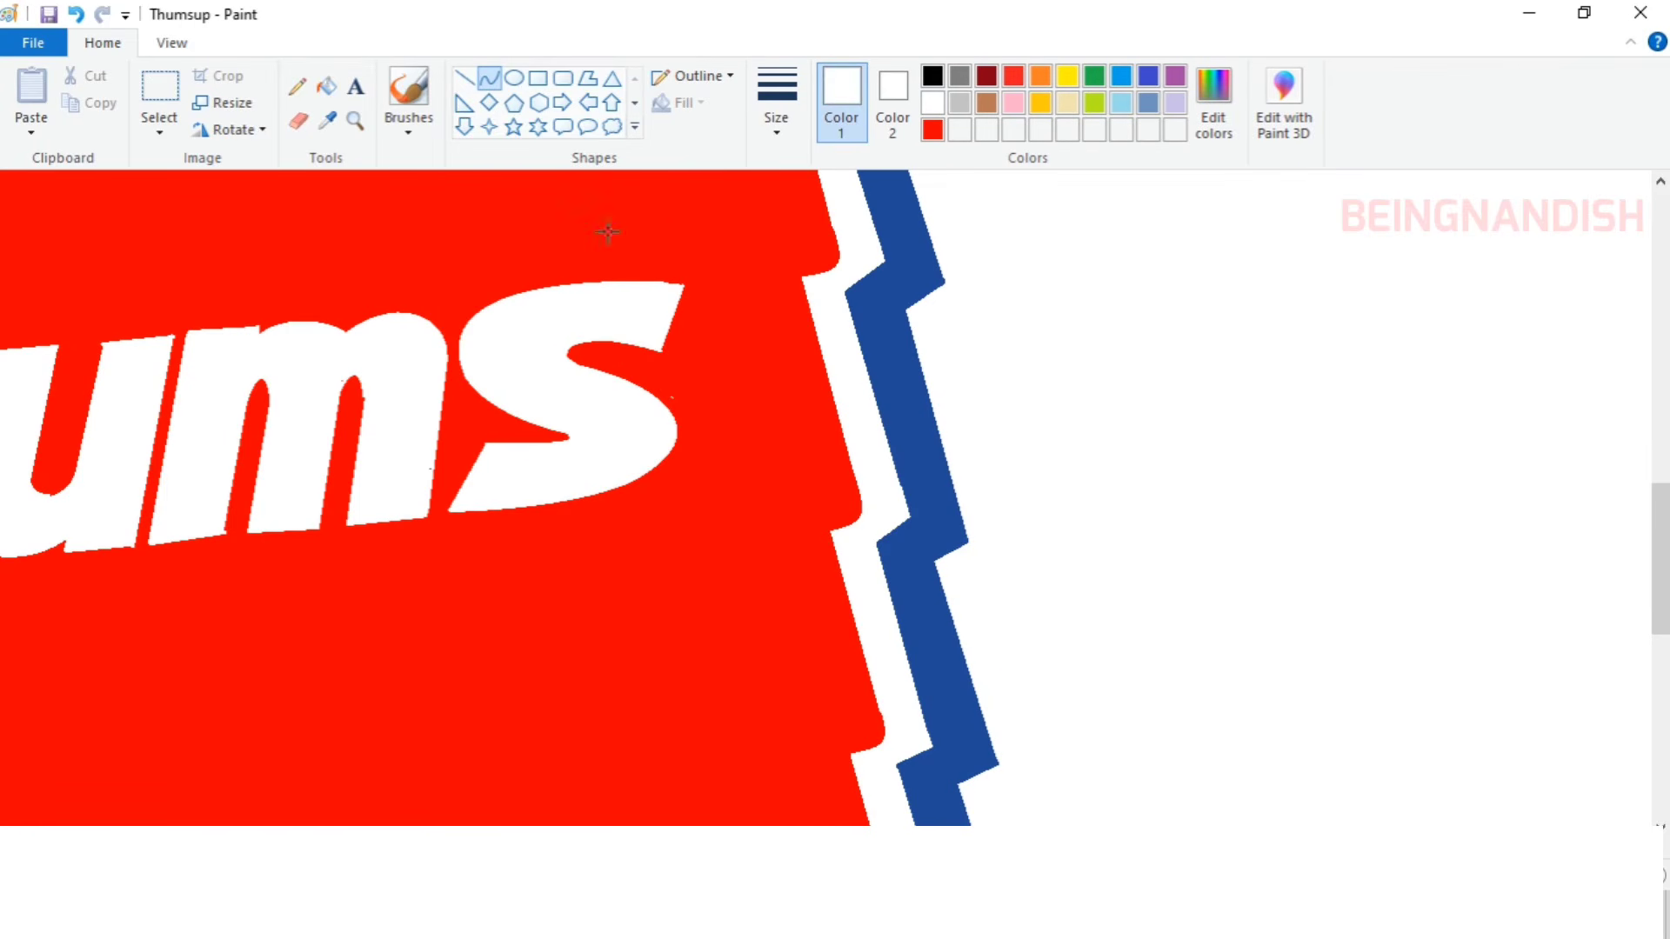
Draw a slanted black guide line just below the letters hum, parallel to the word Thums.
{"action": "left_click", "coordinate": [465, 78]}
{"action": "left_click", "coordinate": [933, 129]}
{"action": "left_click", "coordinate": [172, 43]}
{"action": "double_click", "coordinate": [83, 91]}
{"action": "left_click", "coordinate": [33, 92]}
{"action": "left_click_drag", "start_coordinate": [314, 842], "coordinate": [708, 843]}
{"action": "left_click", "coordinate": [103, 43]}
{"action": "left_click", "coordinate": [932, 76]}
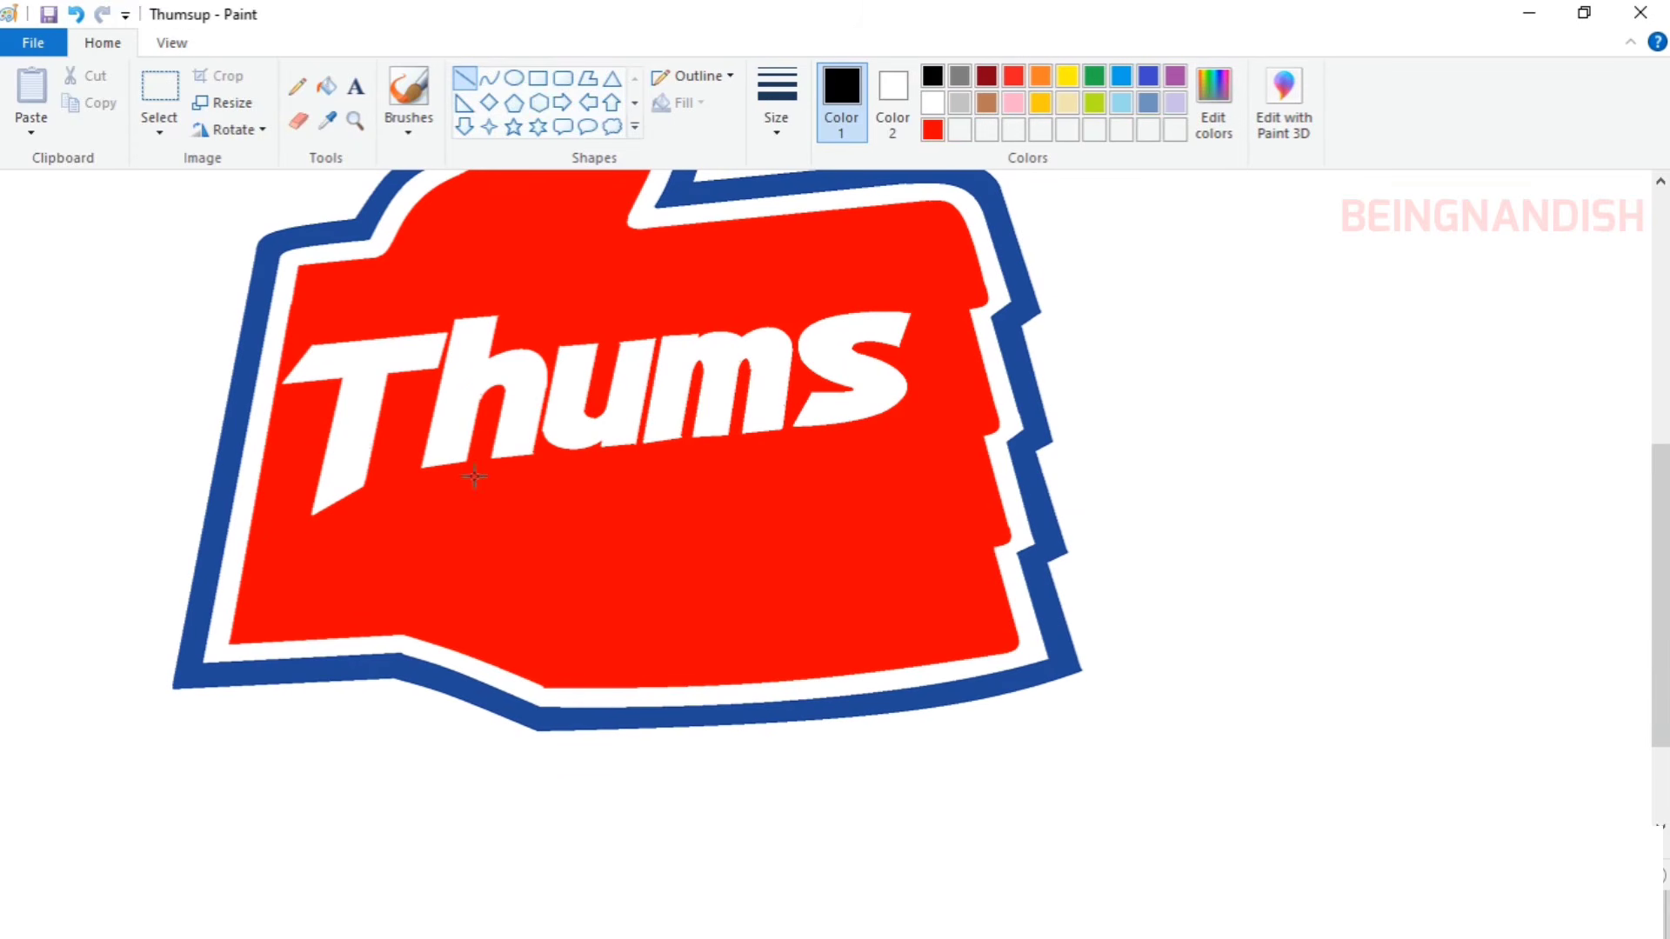
{"action": "left_click_drag", "start_coordinate": [474, 477], "coordinate": [722, 444]}
Draw four slanted white lines below the guide line as the outer and inner sides of the letter u.
{"action": "left_click", "coordinate": [171, 43]}
{"action": "left_click", "coordinate": [31, 92]}
{"action": "left_click", "coordinate": [102, 43]}
{"action": "left_click", "coordinate": [933, 103]}
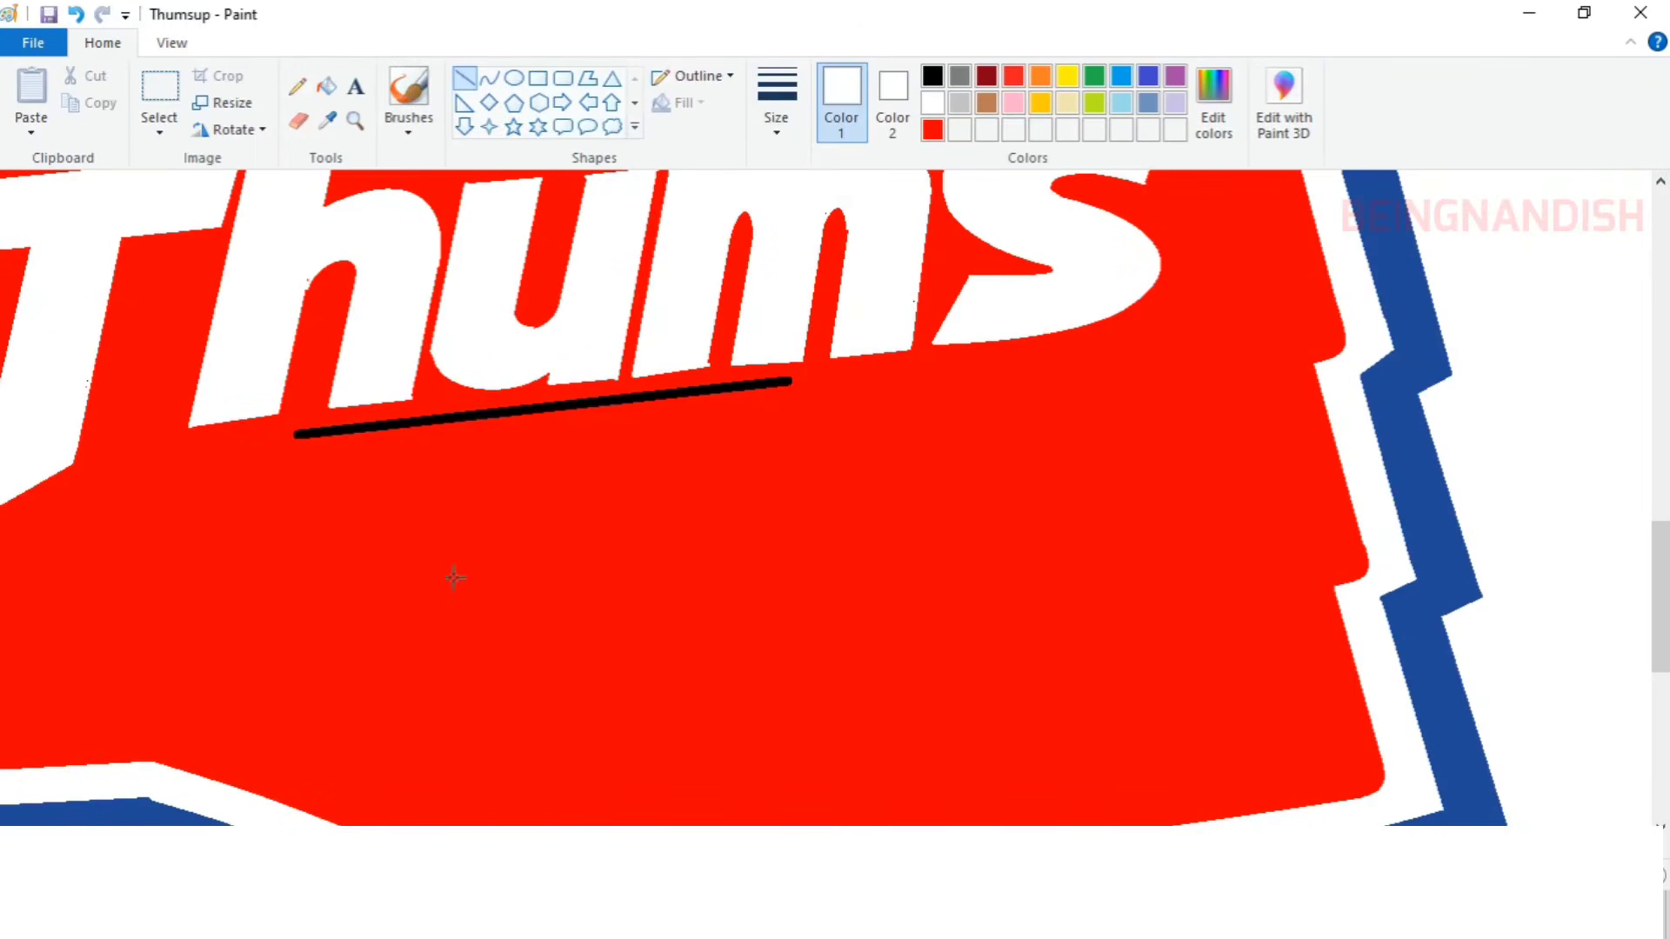
{"action": "left_click_drag", "start_coordinate": [330, 446], "coordinate": [283, 639]}
{"action": "key", "text": "ctrl+z"}
{"action": "left_click_drag", "start_coordinate": [405, 435], "coordinate": [356, 644]}
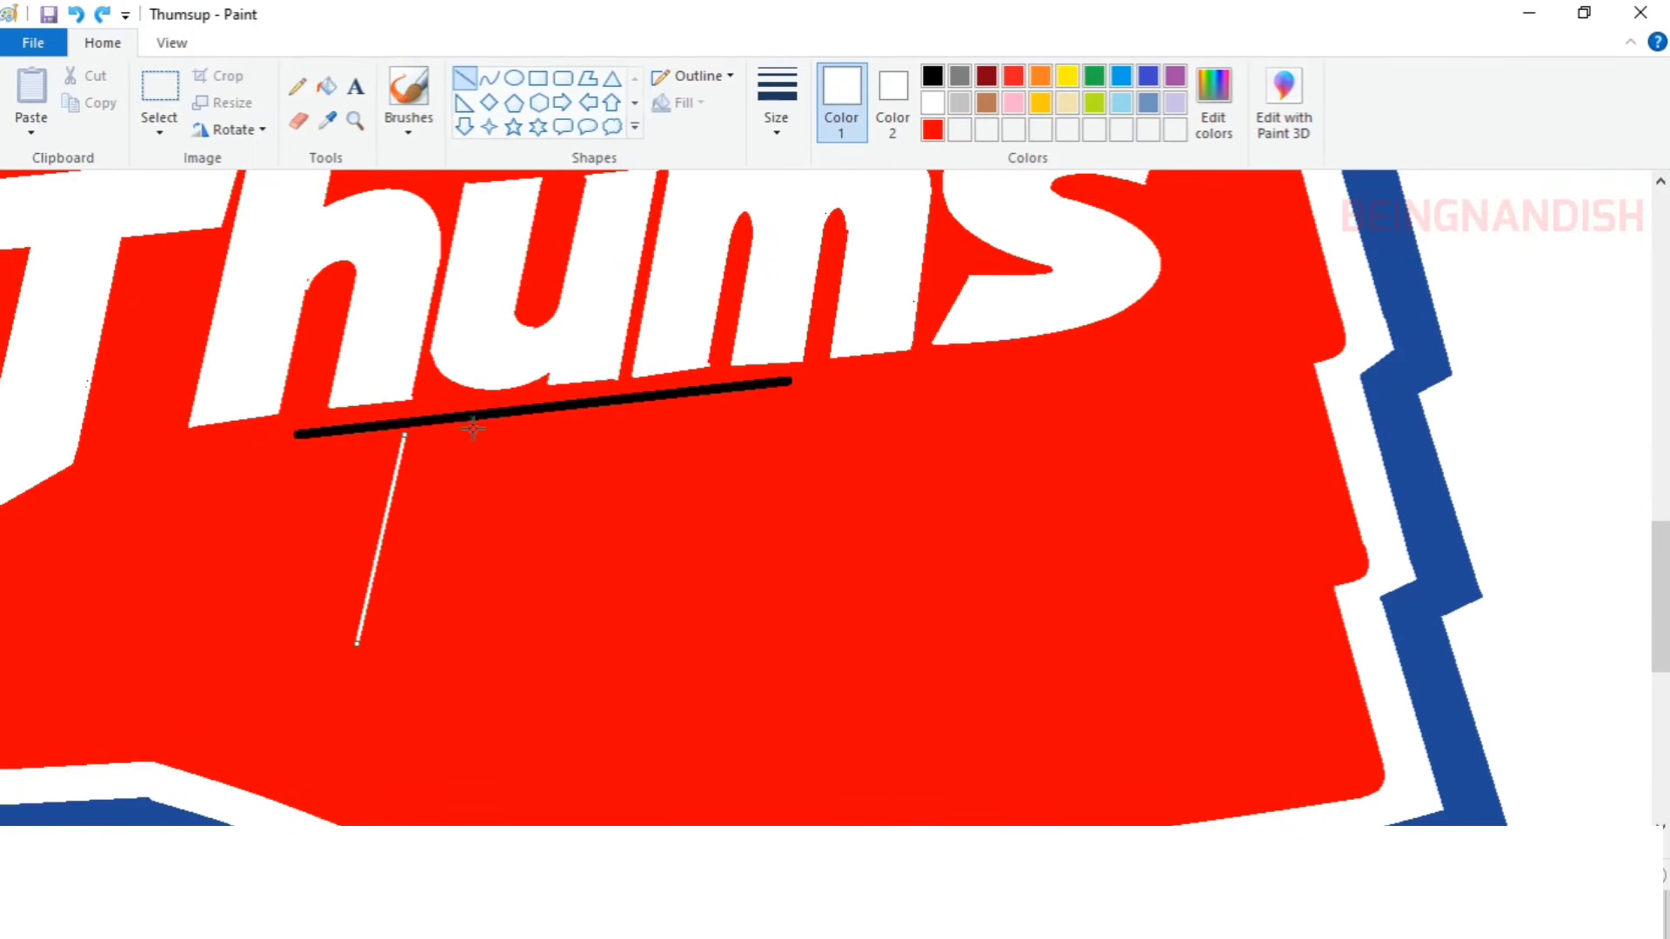
{"action": "left_click_drag", "start_coordinate": [476, 429], "coordinate": [451, 578]}
{"action": "left_click_drag", "start_coordinate": [534, 530], "coordinate": [520, 566]}
{"action": "left_click_drag", "start_coordinate": [616, 418], "coordinate": [588, 611]}
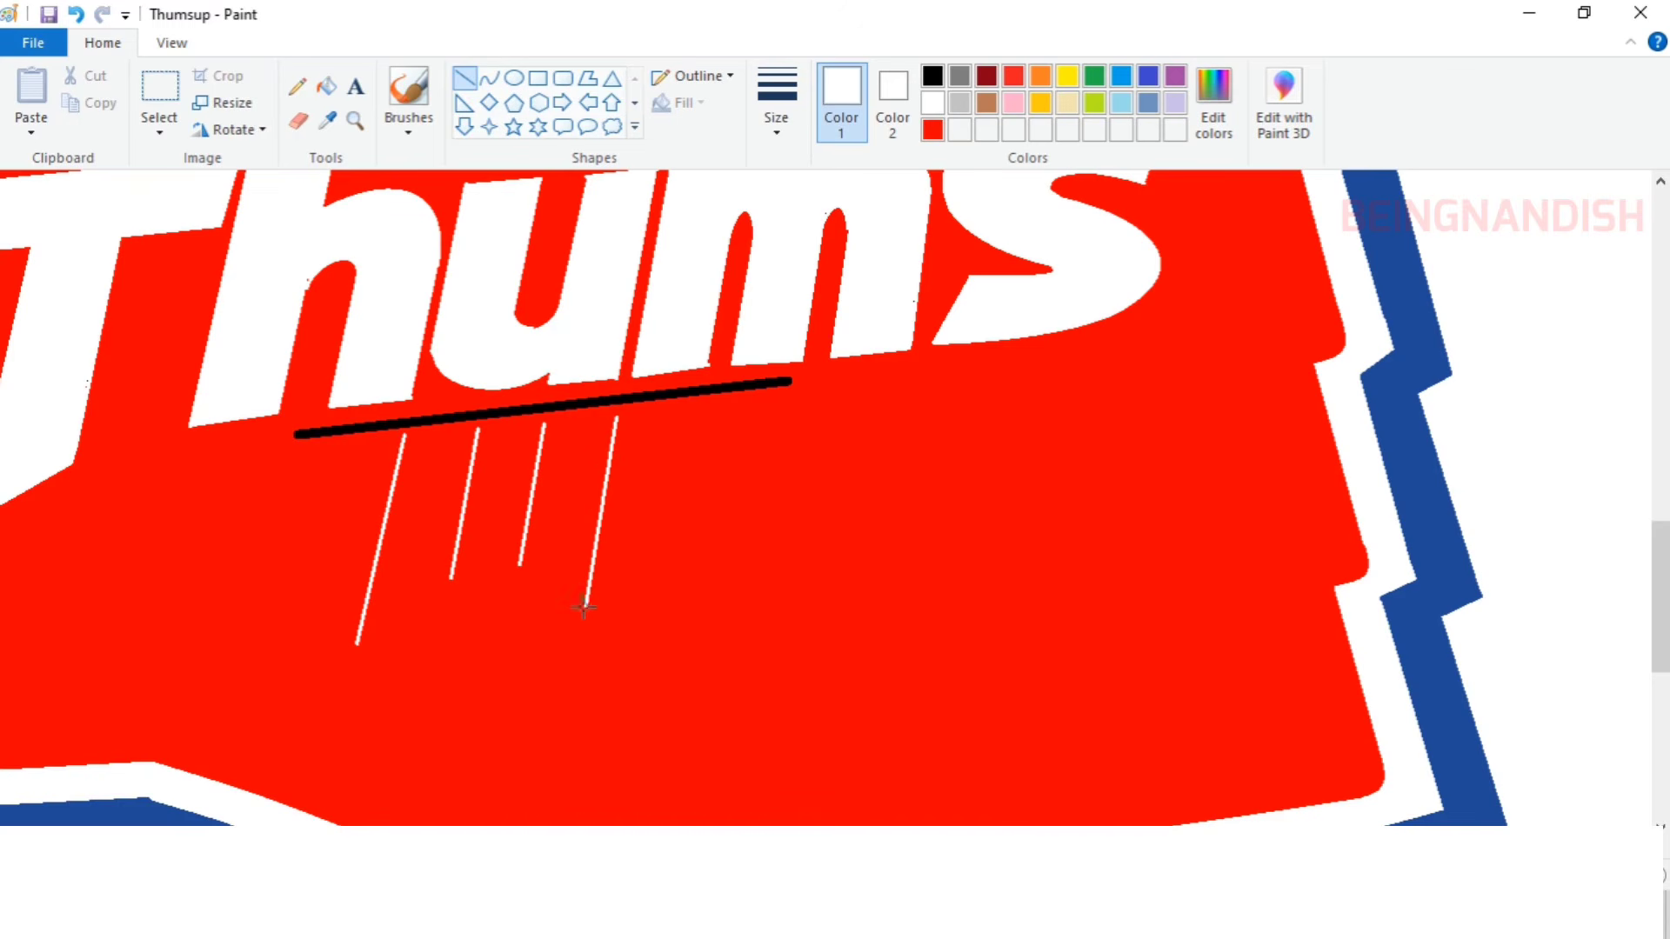
Join the sides of the u with white outer and inner bottom curves and close its upper ends with straight lines.
{"action": "left_click", "coordinate": [489, 78]}
{"action": "left_click_drag", "start_coordinate": [358, 644], "coordinate": [588, 610]}
{"action": "left_click_drag", "start_coordinate": [372, 672], "coordinate": [361, 699]}
{"action": "left_click_drag", "start_coordinate": [512, 706], "coordinate": [526, 759]}
{"action": "mouse_move", "coordinate": [451, 577]}
{"action": "left_mouse_down"}
{"action": "mouse_move", "coordinate": [521, 566]}
{"action": "mouse_move", "coordinate": [448, 621]}
{"action": "left_mouse_up"}
{"action": "left_click_drag", "start_coordinate": [502, 602], "coordinate": [493, 624]}
{"action": "left_click", "coordinate": [478, 513]}
{"action": "left_click", "coordinate": [465, 78]}
{"action": "left_click_drag", "start_coordinate": [405, 434], "coordinate": [475, 424]}
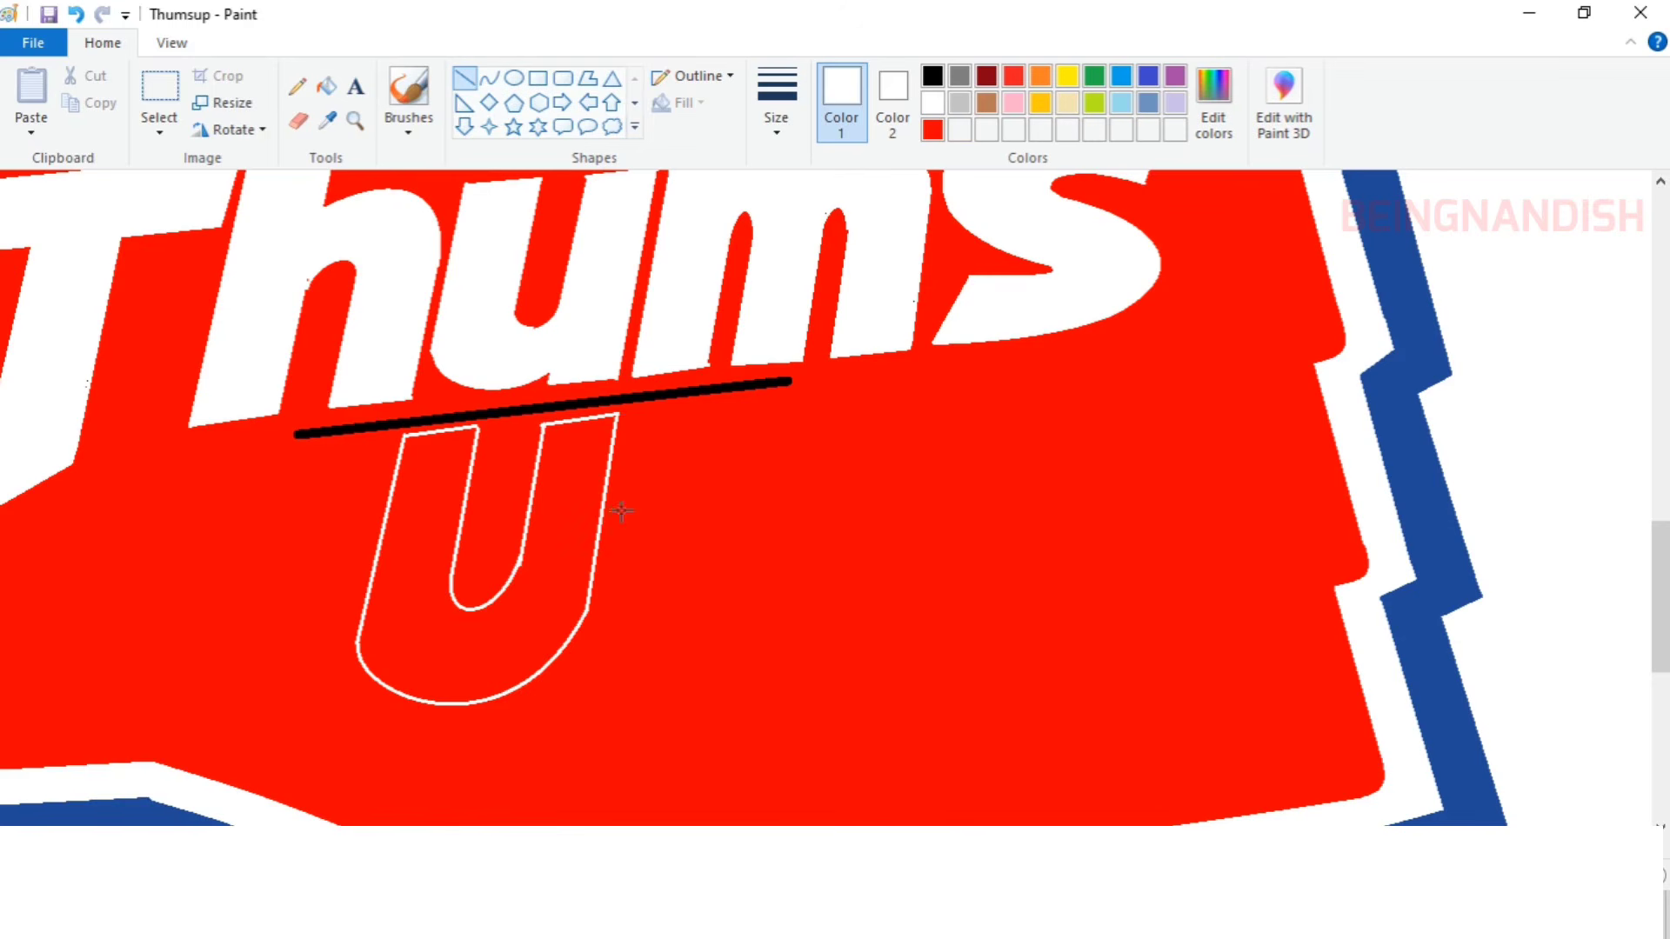
Draw the slanted white stem of the letter p beside the u, with an angled foot and a closed upper end.
{"action": "left_click_drag", "start_coordinate": [632, 414], "coordinate": [585, 753]}
{"action": "mouse_move", "coordinate": [705, 406]}
{"action": "left_mouse_down"}
{"action": "mouse_move", "coordinate": [674, 693]}
{"action": "mouse_move", "coordinate": [585, 753]}
{"action": "left_mouse_up"}
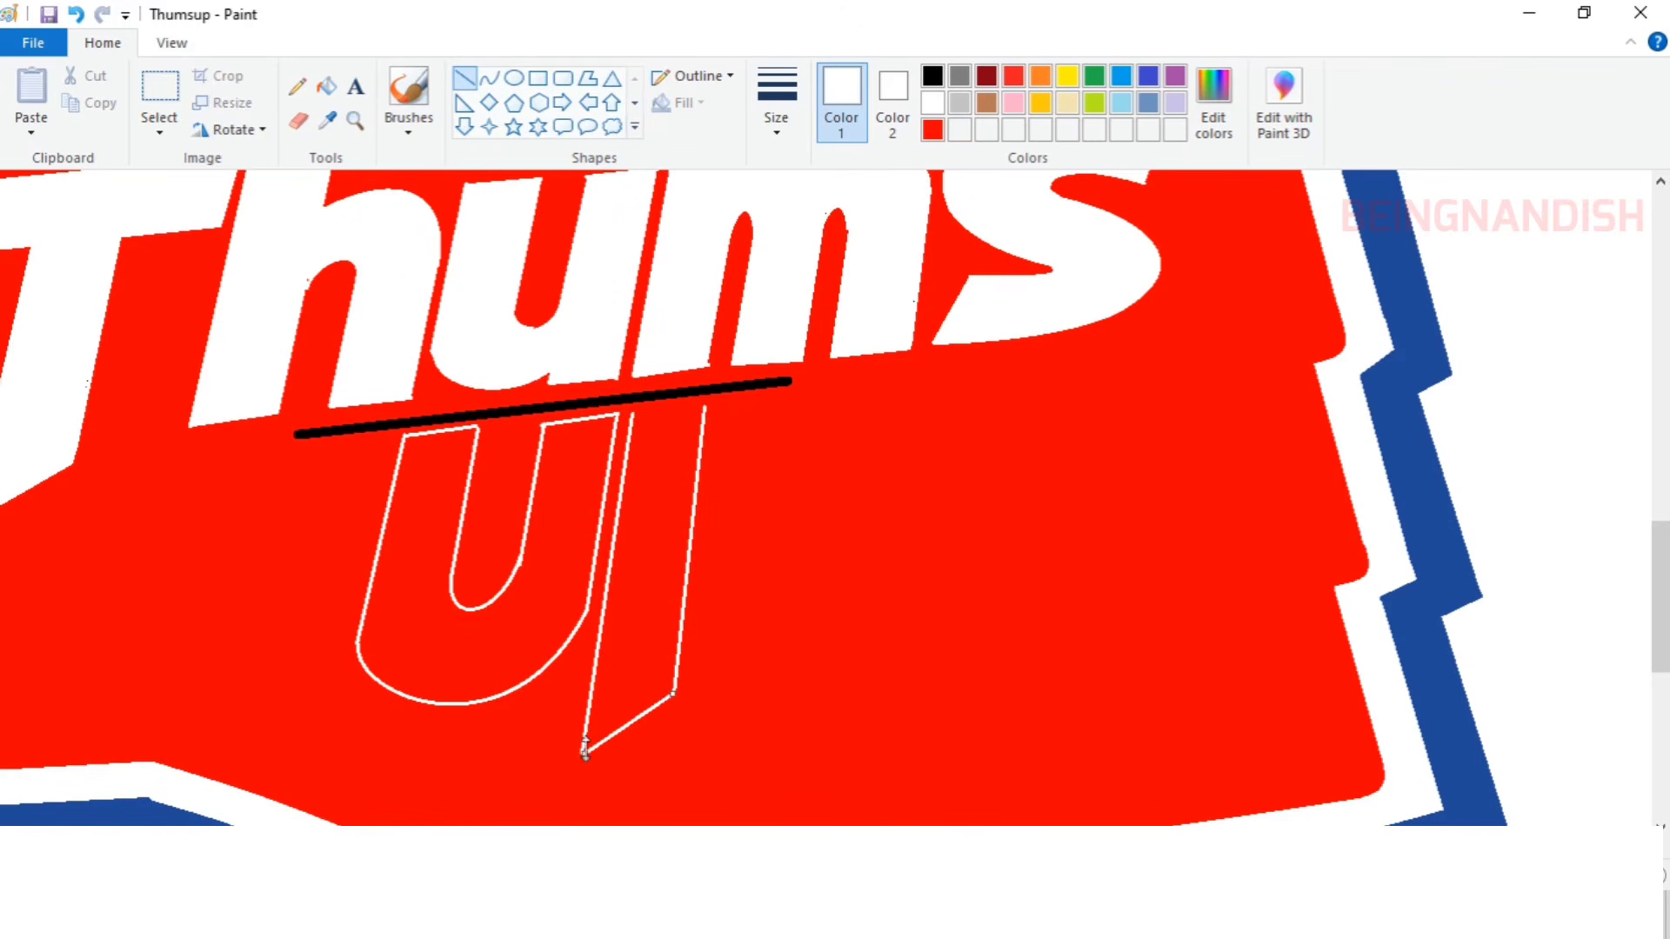
{"action": "left_click_drag", "start_coordinate": [633, 414], "coordinate": [704, 406]}
{"action": "left_click", "coordinate": [490, 78]}
{"action": "left_click_drag", "start_coordinate": [831, 597], "coordinate": [890, 358]}
{"action": "left_click_drag", "start_coordinate": [905, 592], "coordinate": [957, 603]}
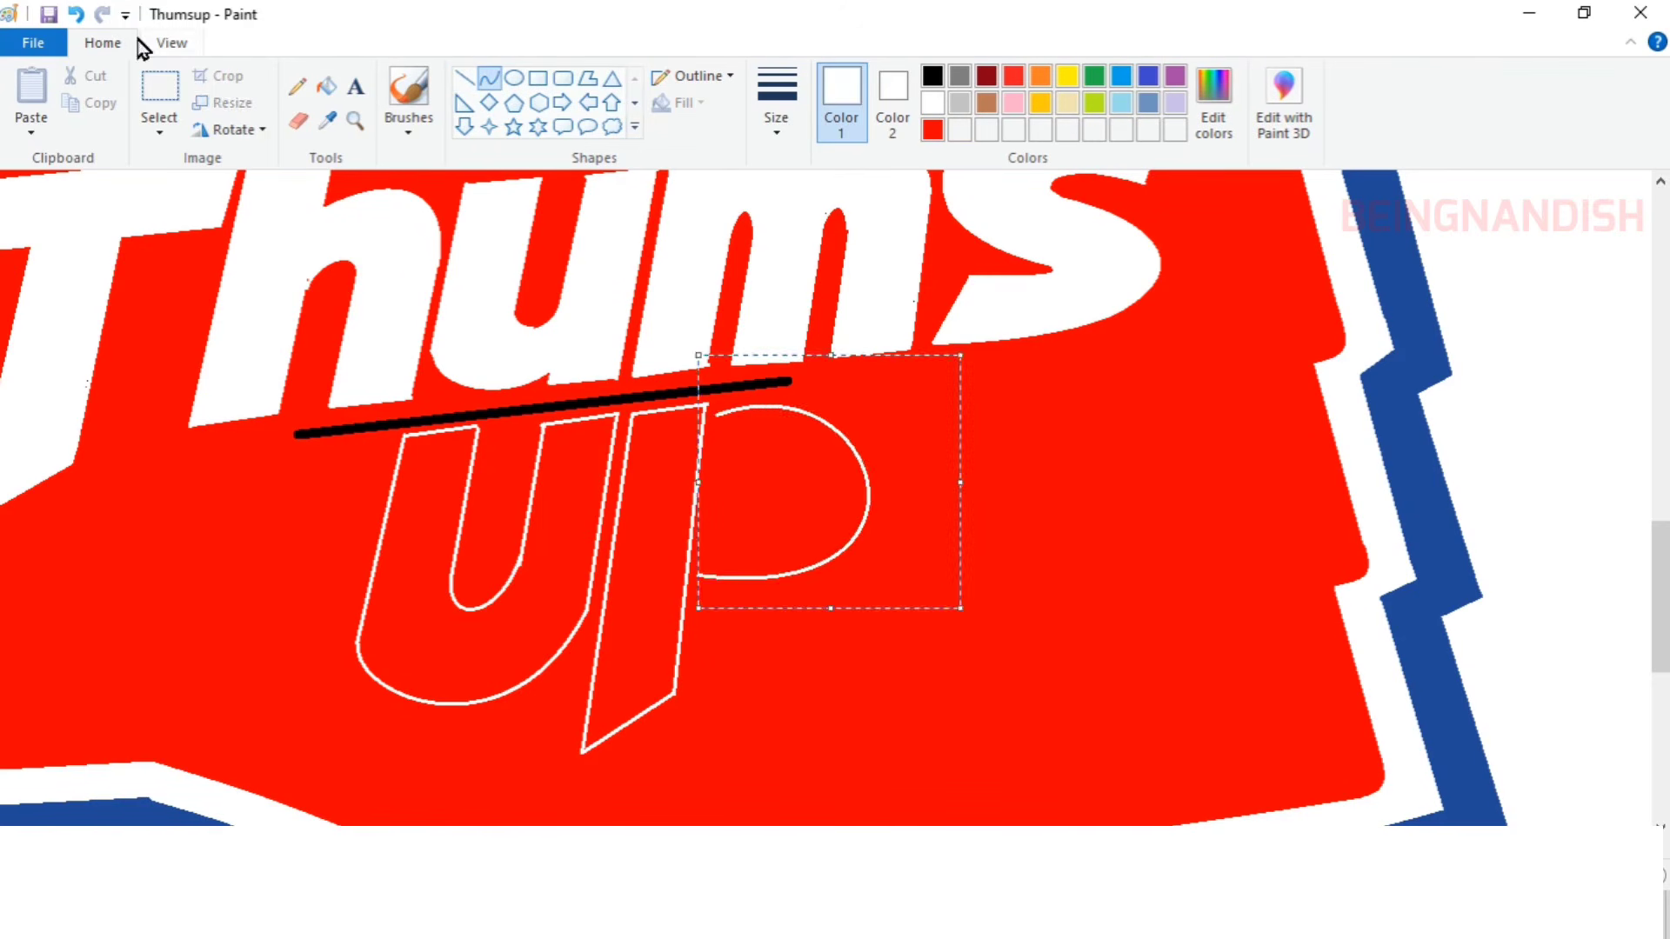
{"action": "left_click", "coordinate": [76, 14]}
{"action": "left_click_drag", "start_coordinate": [719, 426], "coordinate": [706, 597]}
{"action": "left_click_drag", "start_coordinate": [809, 418], "coordinate": [820, 274]}
{"action": "left_click_drag", "start_coordinate": [843, 579], "coordinate": [927, 604]}
{"action": "left_click", "coordinate": [76, 14]}
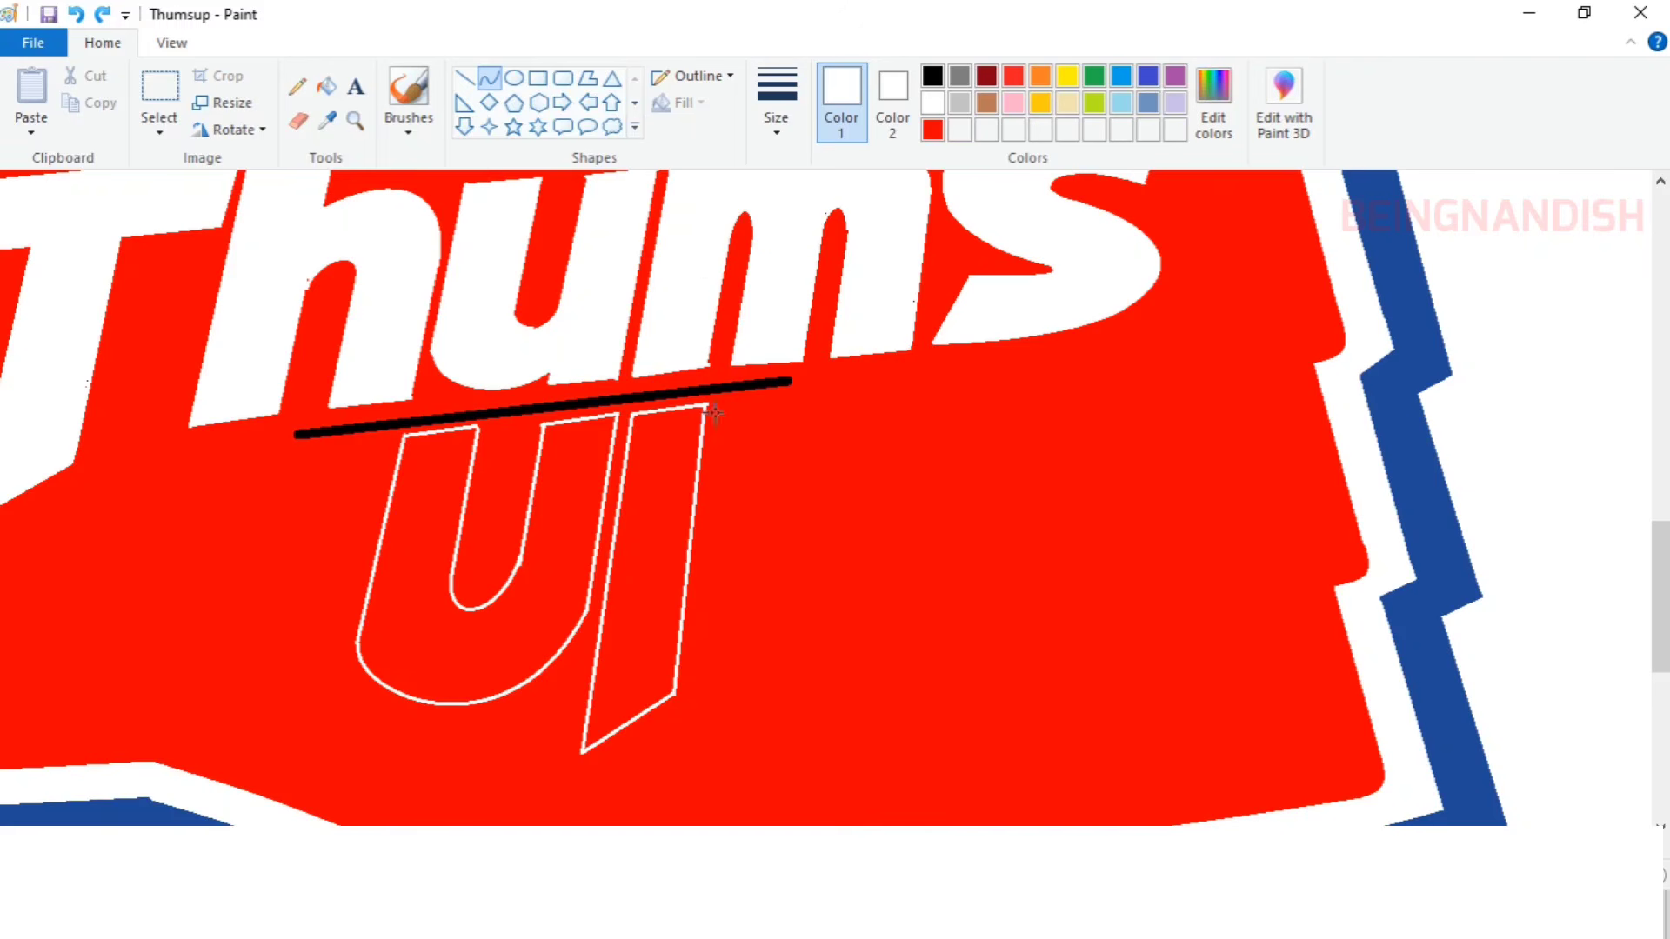
Draw the rounded white bowl of the letter p from the upper end of its stem back to the stem's lower part.
{"action": "left_click_drag", "start_coordinate": [714, 413], "coordinate": [807, 512]}
{"action": "left_click_drag", "start_coordinate": [807, 512], "coordinate": [834, 403]}
{"action": "left_click_drag", "start_coordinate": [778, 585], "coordinate": [838, 578]}
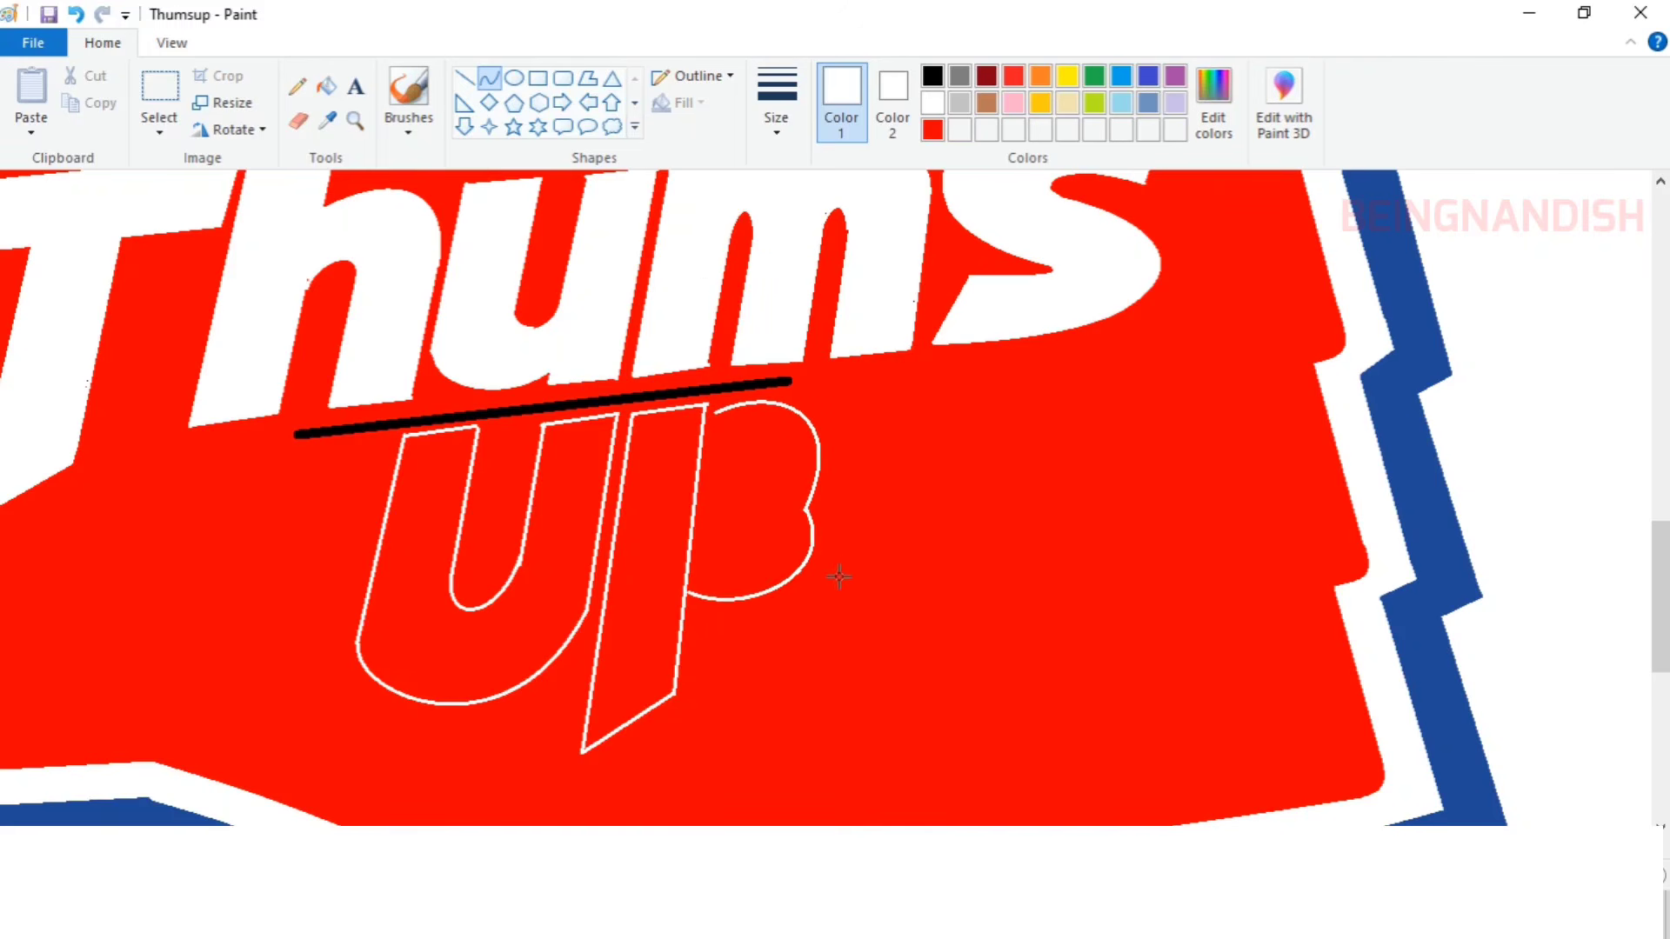
{"action": "left_click", "coordinate": [838, 577]}
{"action": "left_click_drag", "start_coordinate": [765, 503], "coordinate": [717, 413]}
{"action": "left_click", "coordinate": [465, 78]}
Fill the outlined letters u and p with white.
{"action": "left_click", "coordinate": [326, 85]}
{"action": "left_click", "coordinate": [578, 483]}
{"action": "left_click", "coordinate": [632, 470]}
Draw a small slanted oval outline with red curves inside the bowl of the p, undoing the misshapen attempt.
{"action": "left_click", "coordinate": [933, 130]}
{"action": "left_click", "coordinate": [464, 79]}
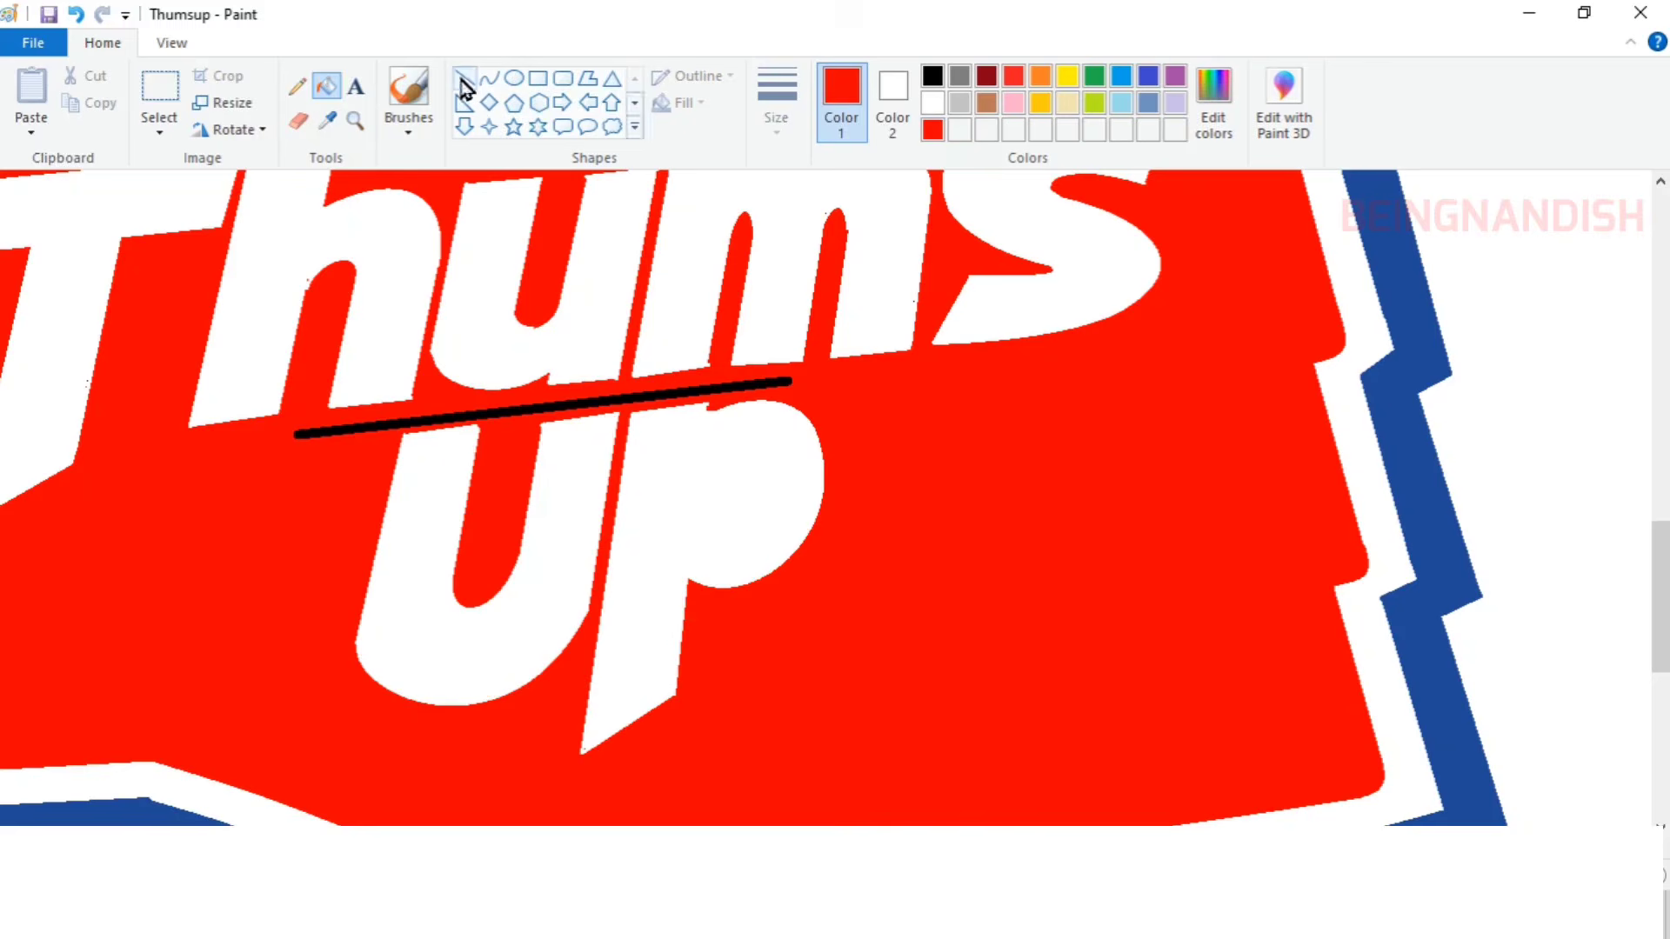
{"action": "left_click", "coordinate": [491, 81]}
{"action": "left_click_drag", "start_coordinate": [698, 494], "coordinate": [755, 461]}
{"action": "mouse_move", "coordinate": [729, 461]}
{"action": "left_mouse_down"}
{"action": "mouse_move", "coordinate": [730, 445]}
{"action": "mouse_move", "coordinate": [696, 541]}
{"action": "mouse_move", "coordinate": [699, 495]}
{"action": "mouse_move", "coordinate": [753, 514]}
{"action": "mouse_move", "coordinate": [761, 537]}
{"action": "left_mouse_up"}
{"action": "left_click", "coordinate": [730, 444]}
{"action": "left_click", "coordinate": [76, 14]}
{"action": "left_click", "coordinate": [702, 512]}
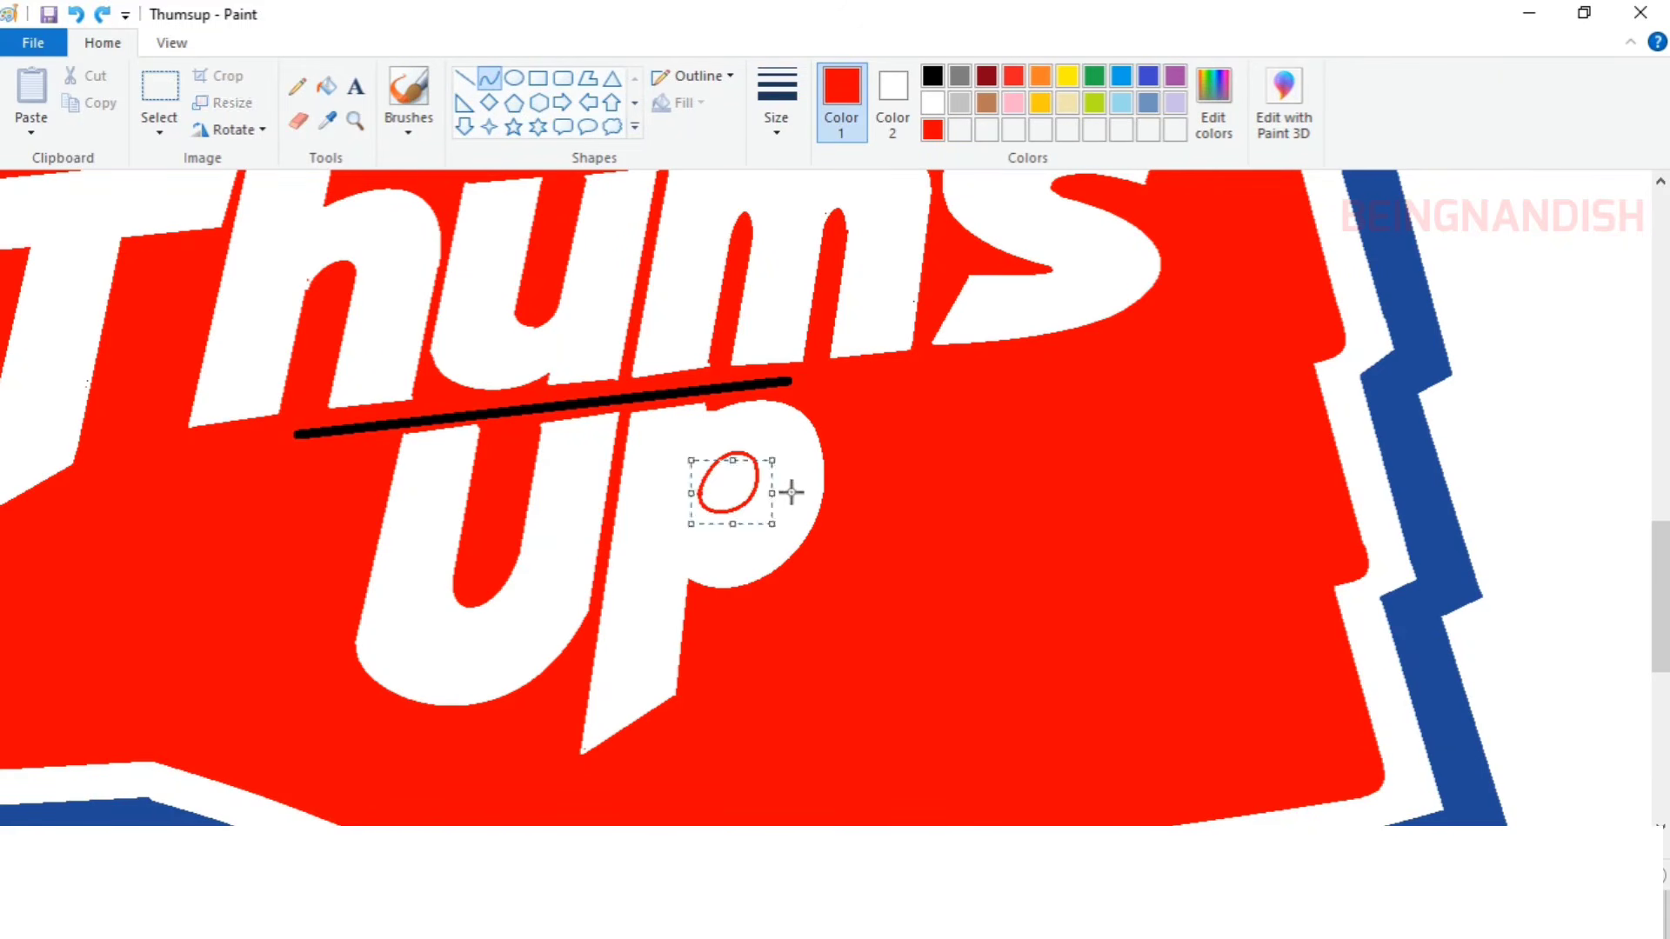
Fill the oval inside the p with red and move it slightly down within the bowl.
{"action": "left_click", "coordinate": [328, 87]}
{"action": "left_click", "coordinate": [729, 483]}
{"action": "left_click", "coordinate": [160, 88]}
{"action": "left_click_drag", "start_coordinate": [692, 445], "coordinate": [768, 520]}
{"action": "left_click_drag", "start_coordinate": [729, 482], "coordinate": [730, 496]}
Recolour the black guide line between the words Thums and up with red.
{"action": "left_click", "coordinate": [327, 92]}
{"action": "left_click", "coordinate": [443, 419]}
{"action": "scroll", "coordinate": [472, 795], "scroll_direction": "up", "scroll_amount": 3}
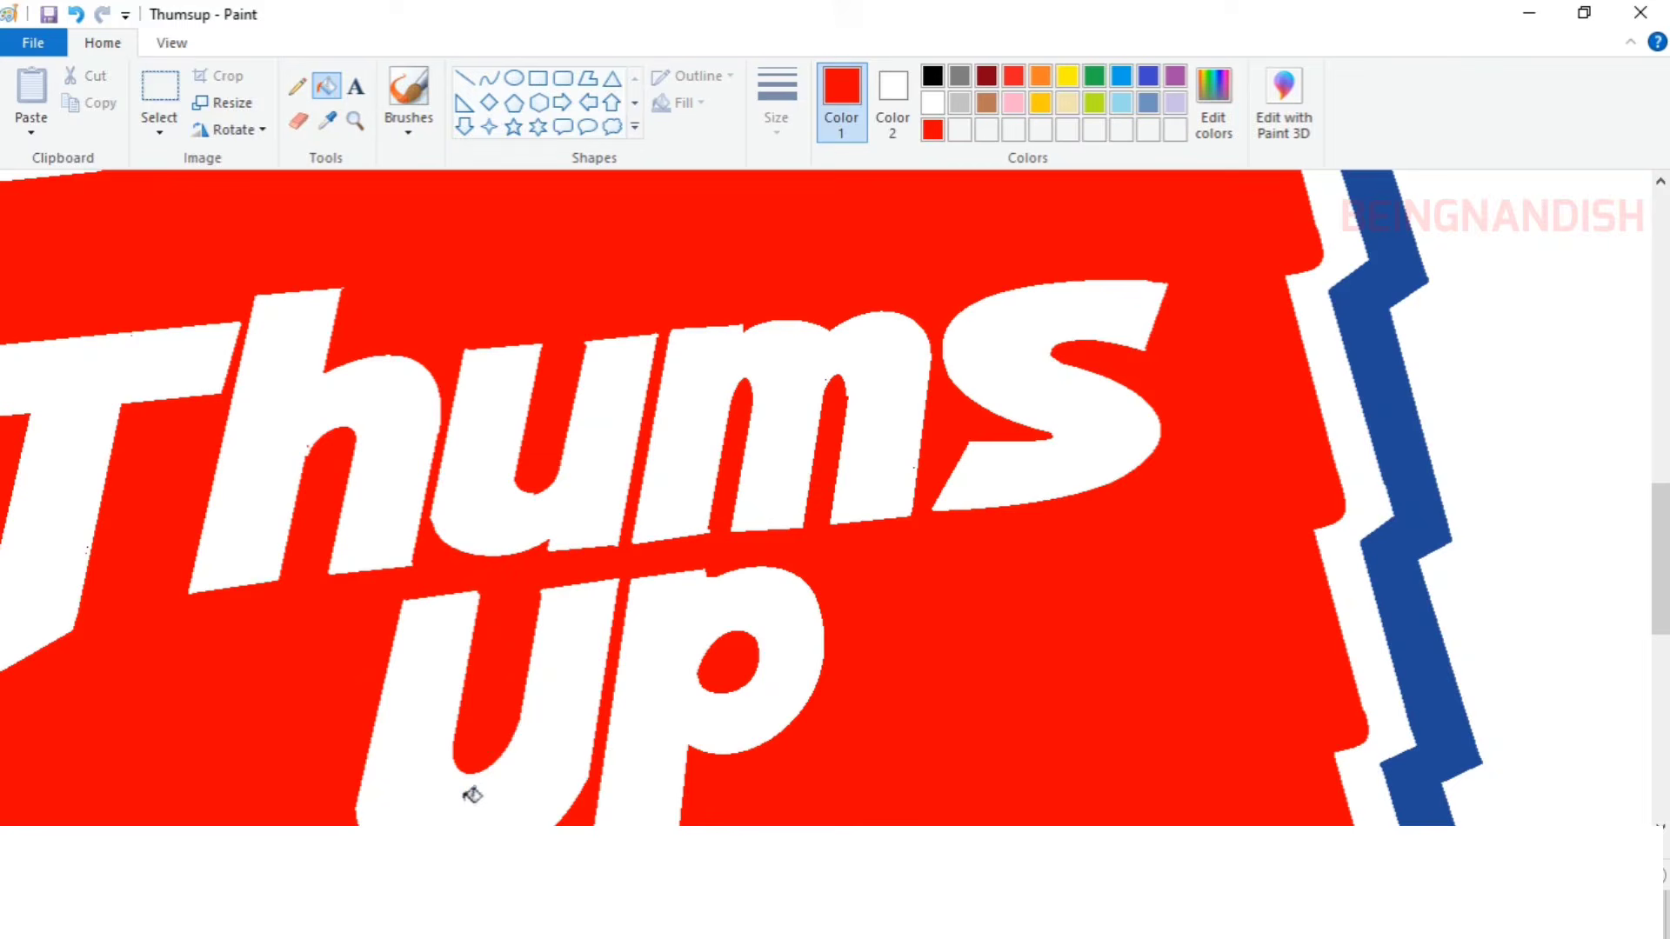
{"action": "left_click", "coordinate": [172, 48]}
{"action": "left_click", "coordinate": [82, 100]}
{"action": "left_click", "coordinate": [82, 100]}
{"action": "left_click", "coordinate": [82, 100]}
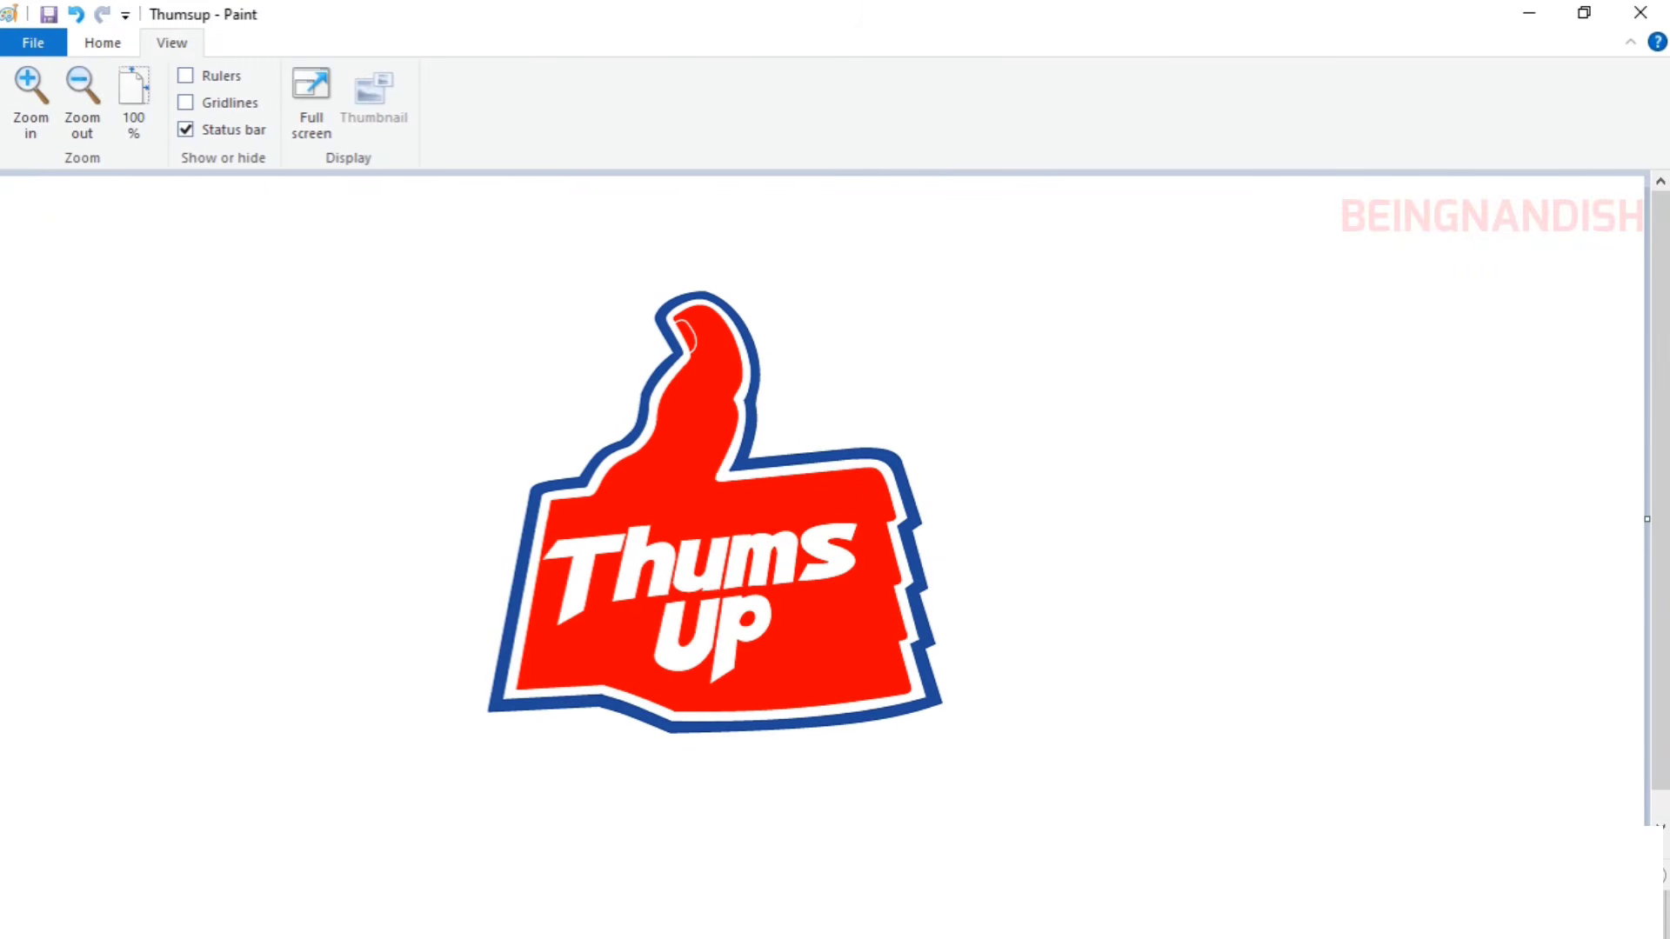